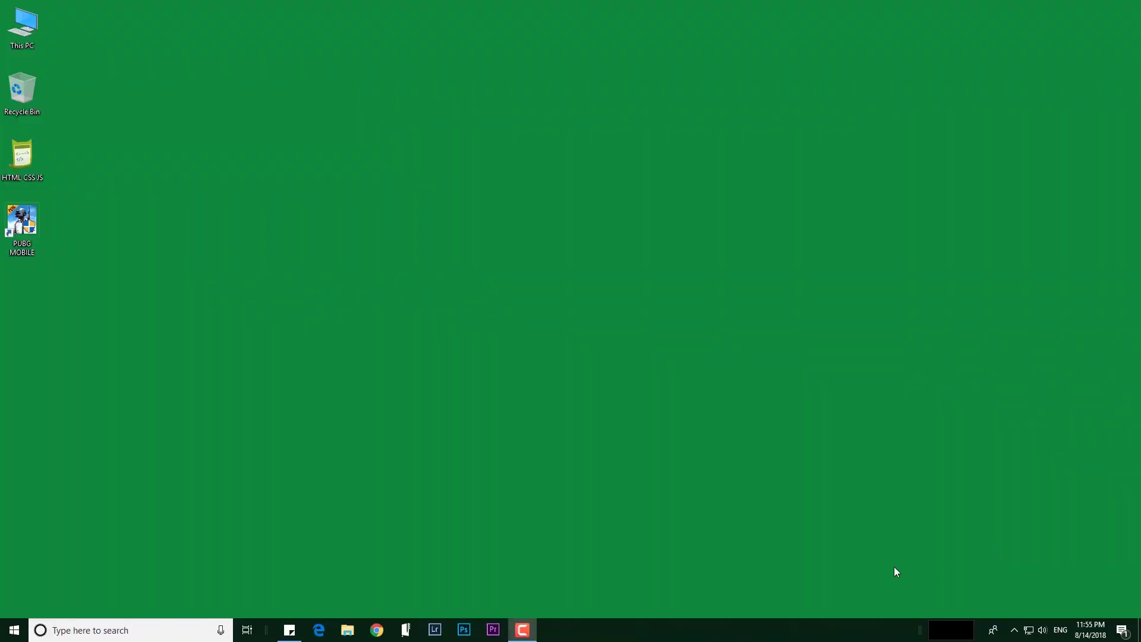
Refresh the desktop three times in a row from its context menu so the four shortcut icons redraw
right_click(618, 327)
left_click(652, 362)
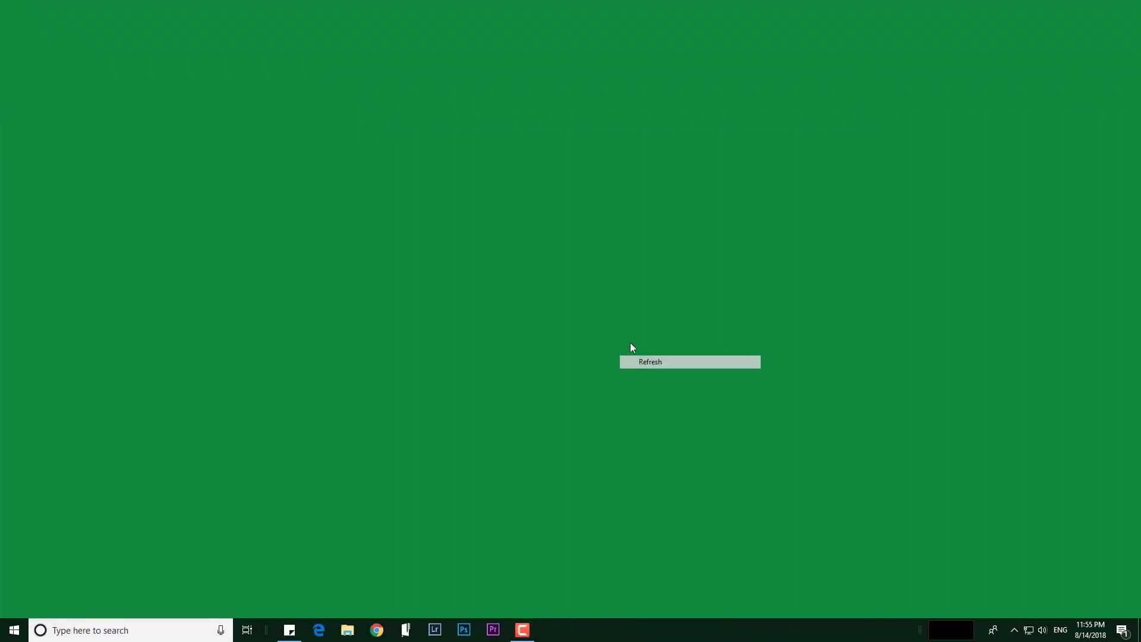
right_click(446, 275)
left_click(468, 307)
right_click(469, 305)
left_click(512, 341)
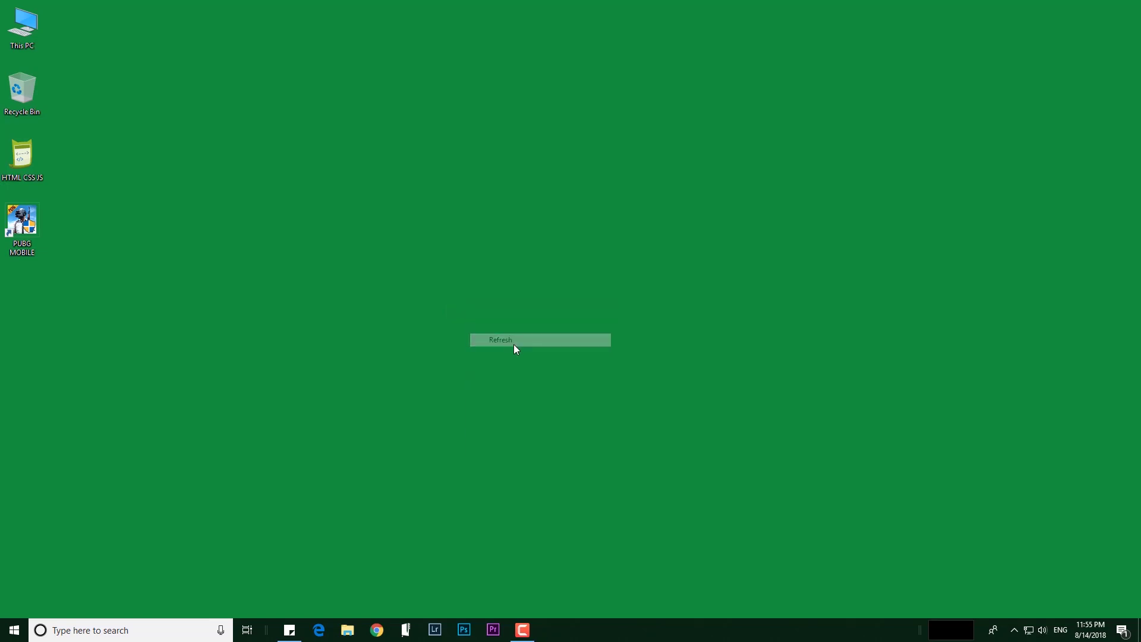
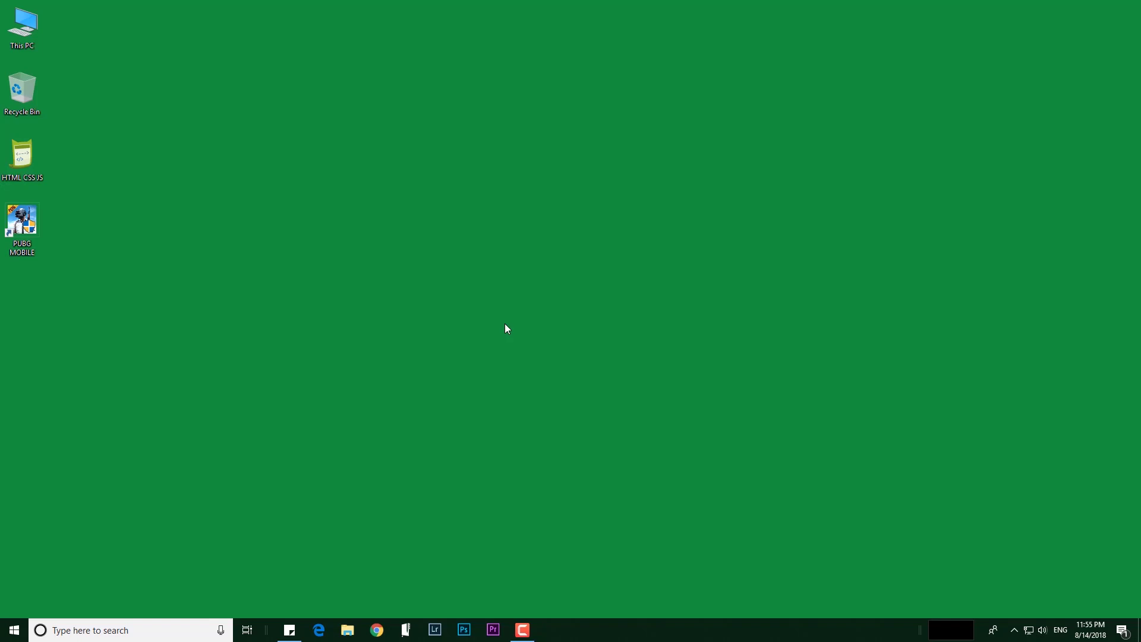
Refresh the desktop repeatedly from its right-click menu
right_click(433, 256)
left_click(449, 292)
mouse_move(535, 634)
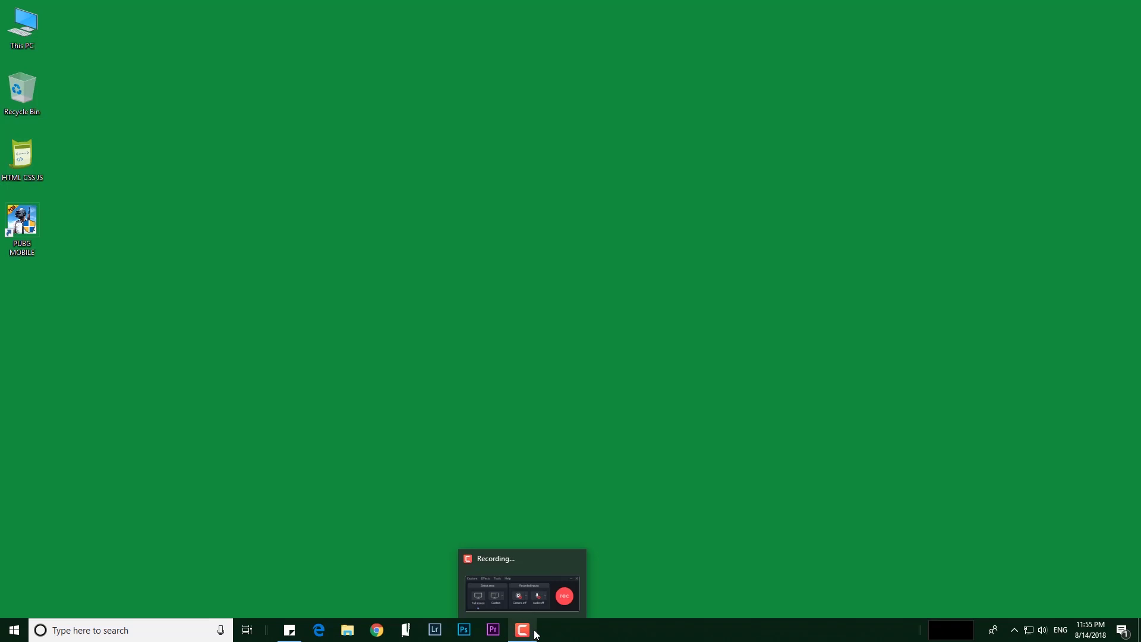
right_click(400, 288)
left_click(419, 323)
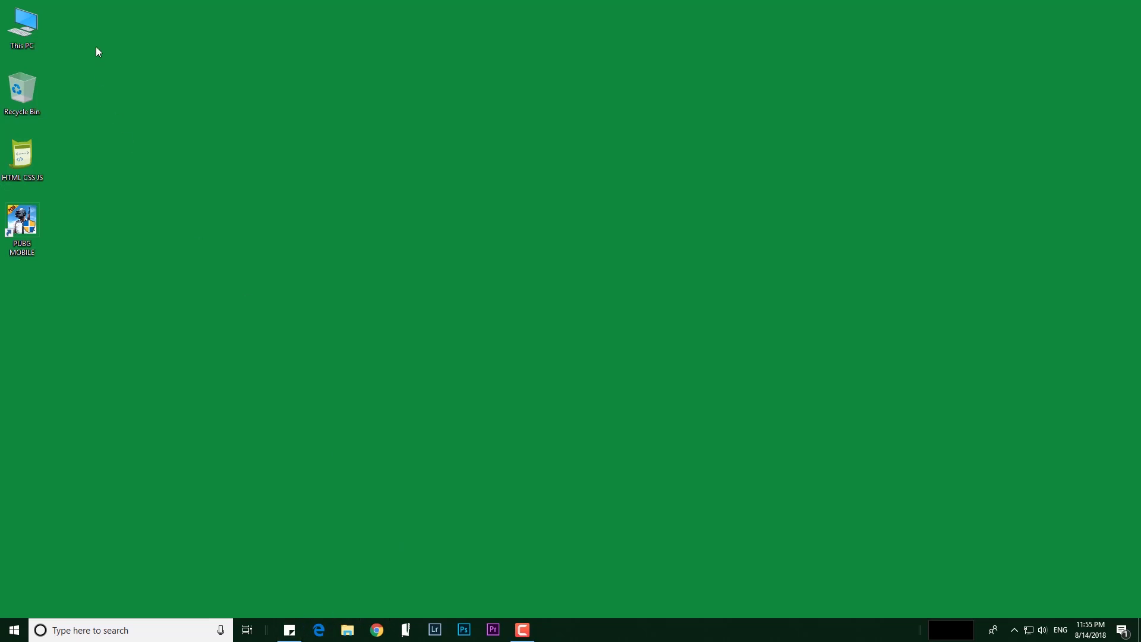
right_click(383, 153)
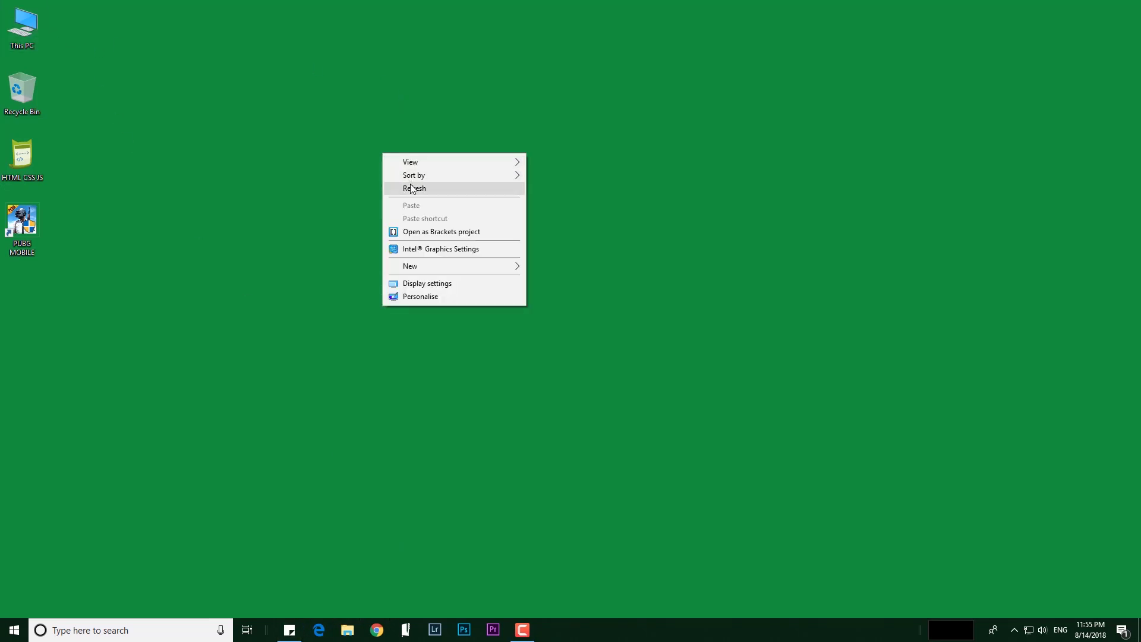
left_click(412, 187)
right_click(362, 228)
left_click(418, 268)
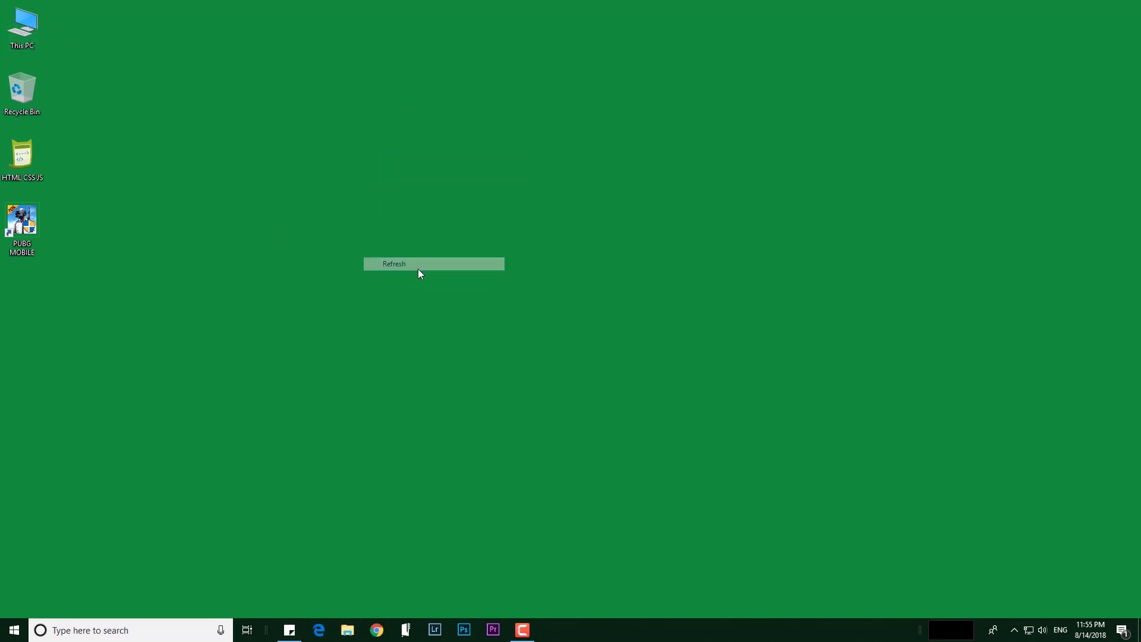
right_click(419, 268)
left_click(446, 303)
right_click(446, 305)
left_click(487, 341)
right_click(487, 341)
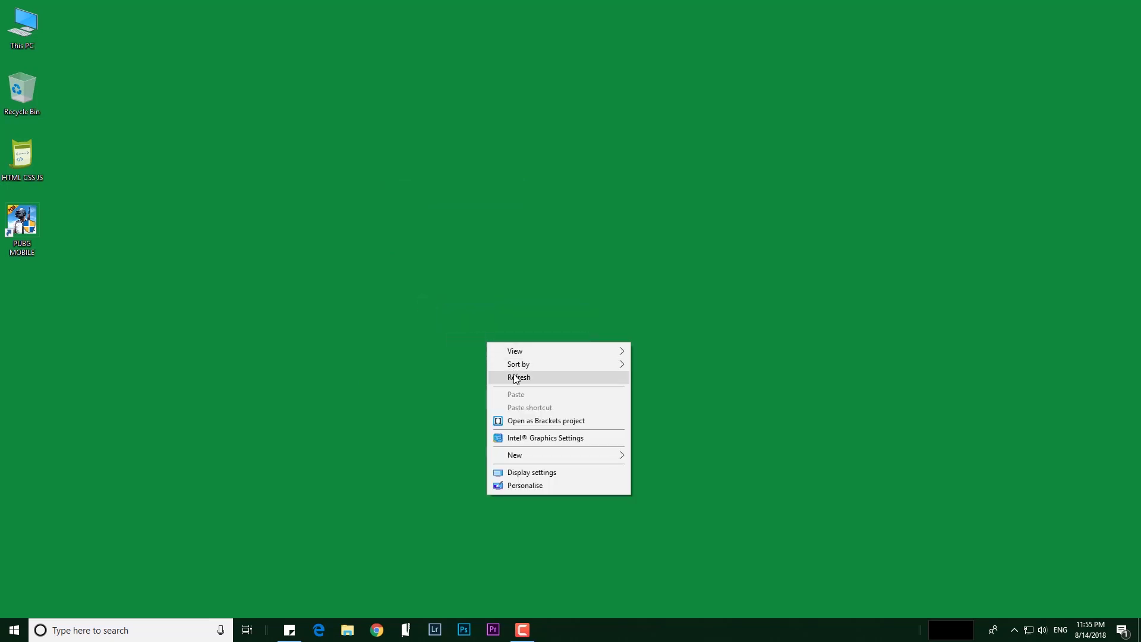
left_click(515, 378)
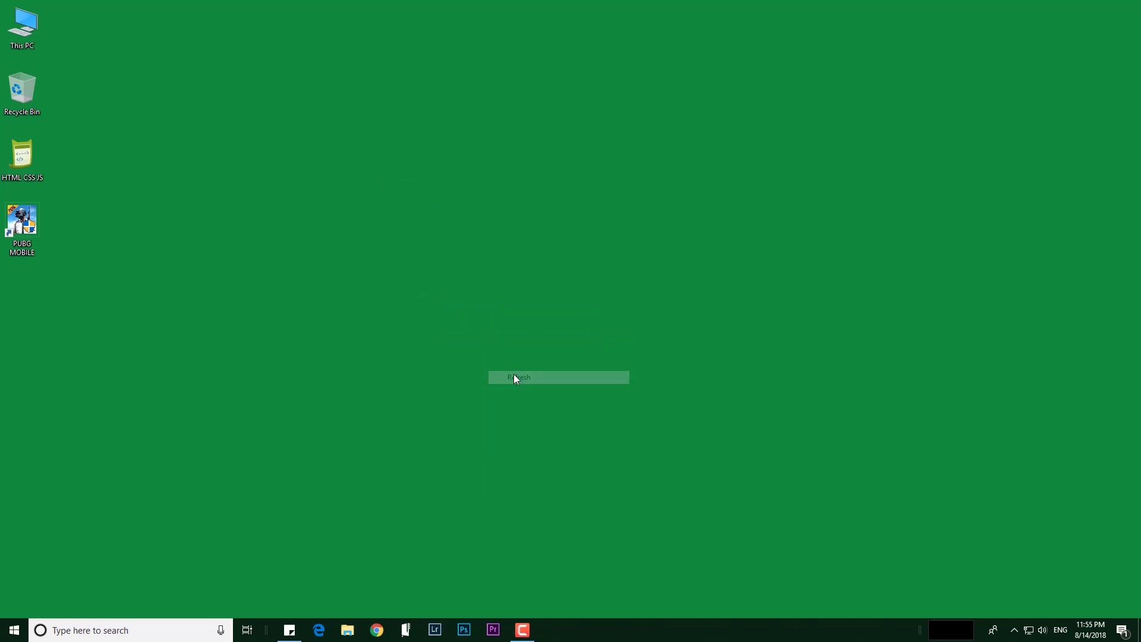
Open This PC in a maximized window and refresh its view twice
double_click(34, 42)
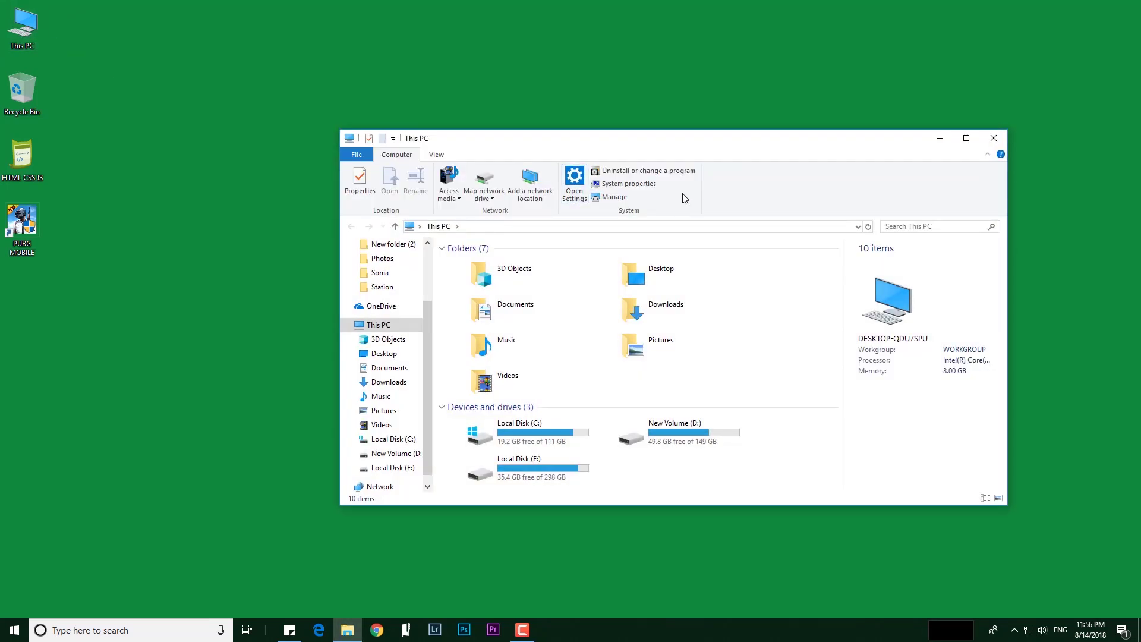
left_click_drag(671, 138, 624, 0)
right_click(427, 325)
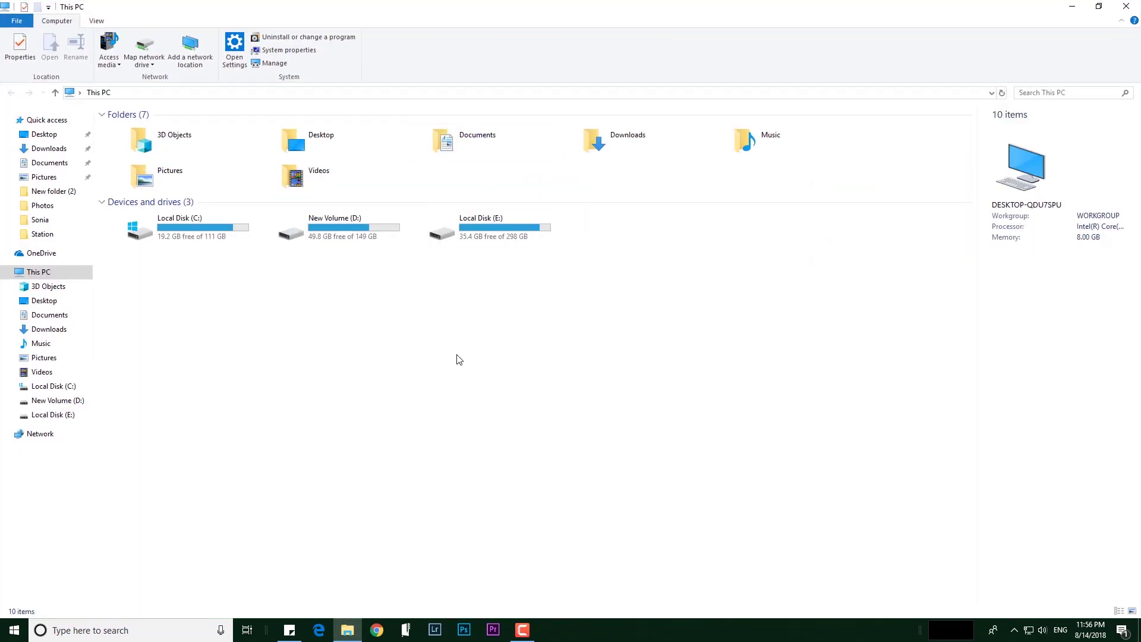
left_click(468, 374)
right_click(479, 399)
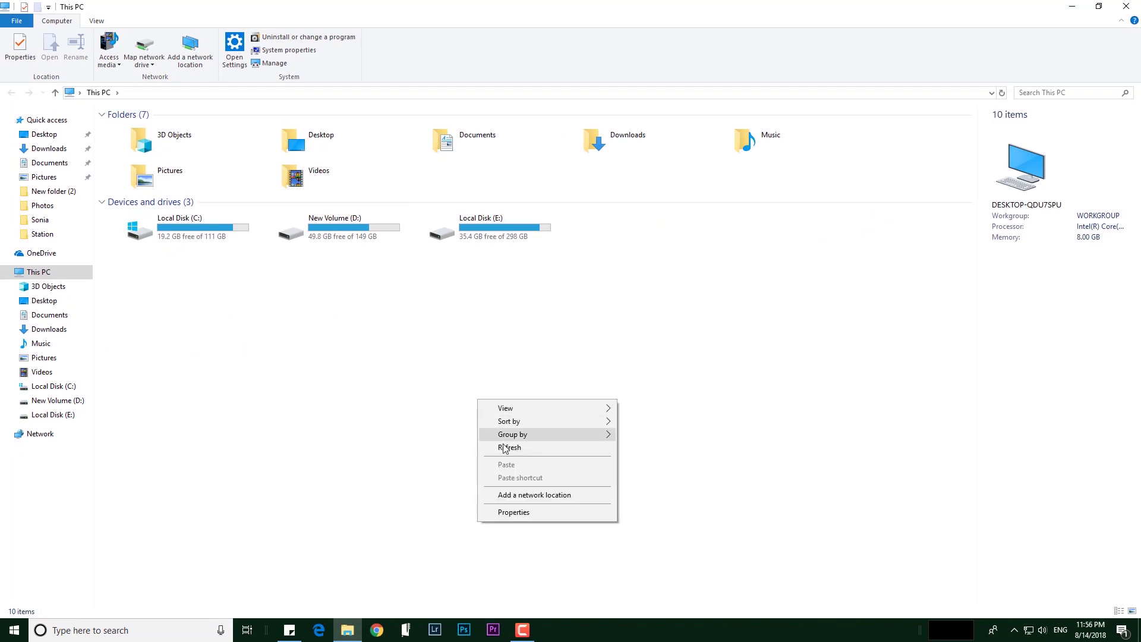
left_click(493, 447)
Browse into New Volume (D:) > Station > PHOTO
double_click(330, 227)
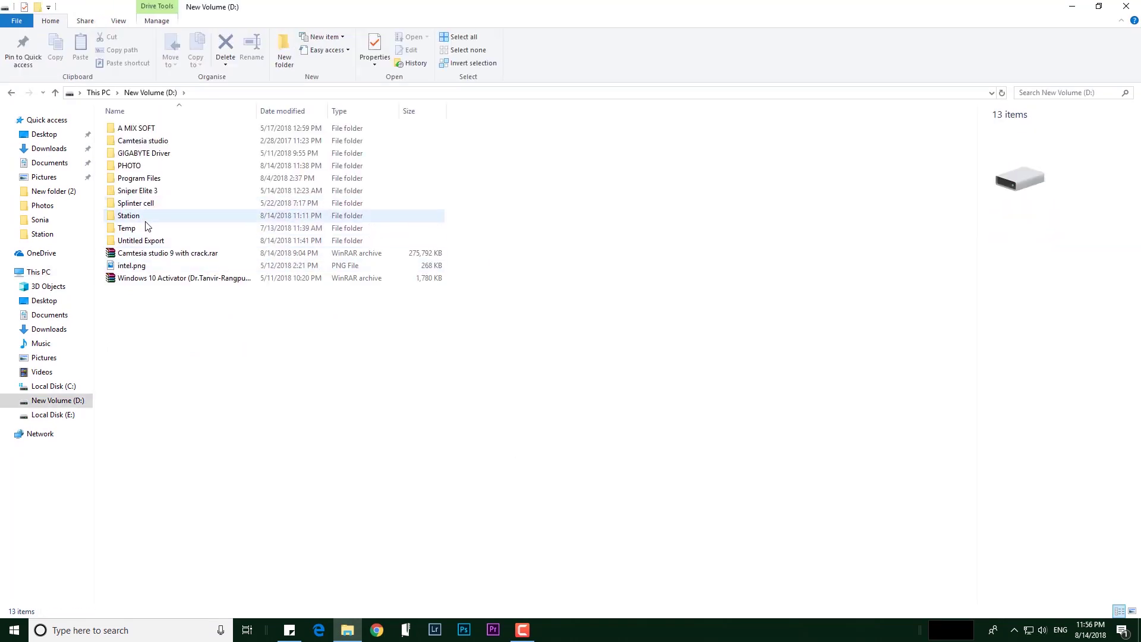
double_click(149, 216)
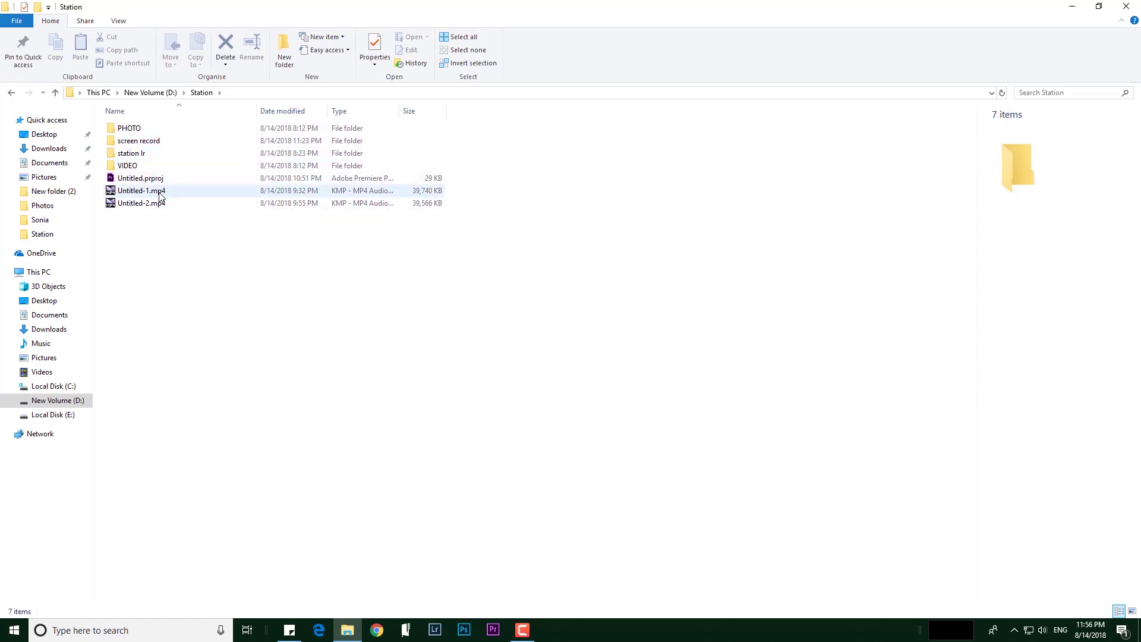
double_click(153, 130)
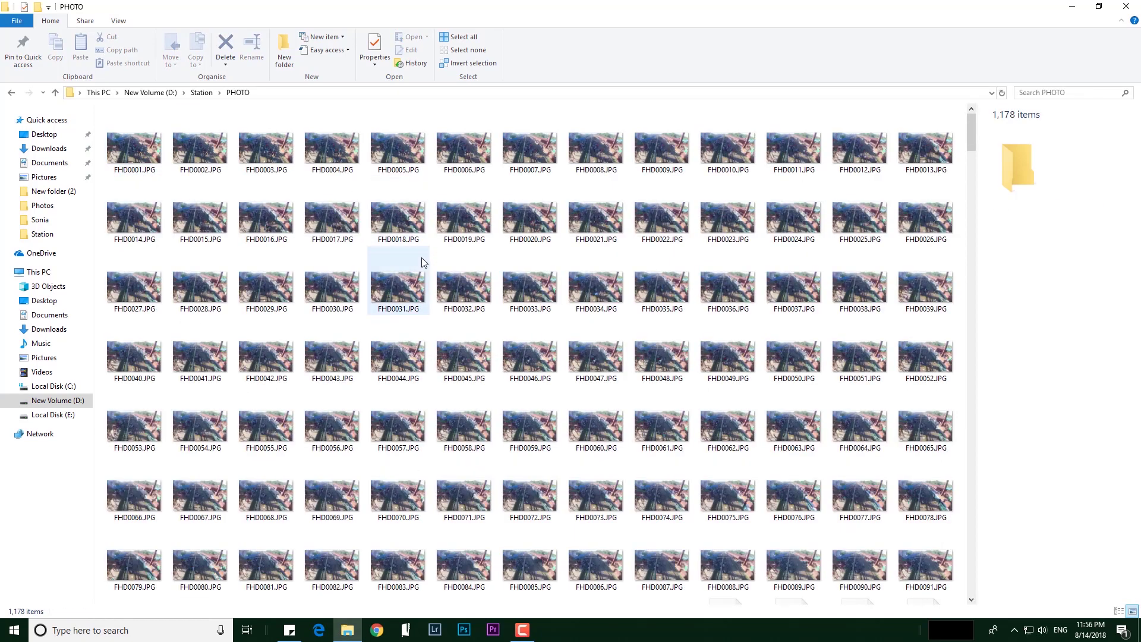
scroll(422, 262, "down", 10)
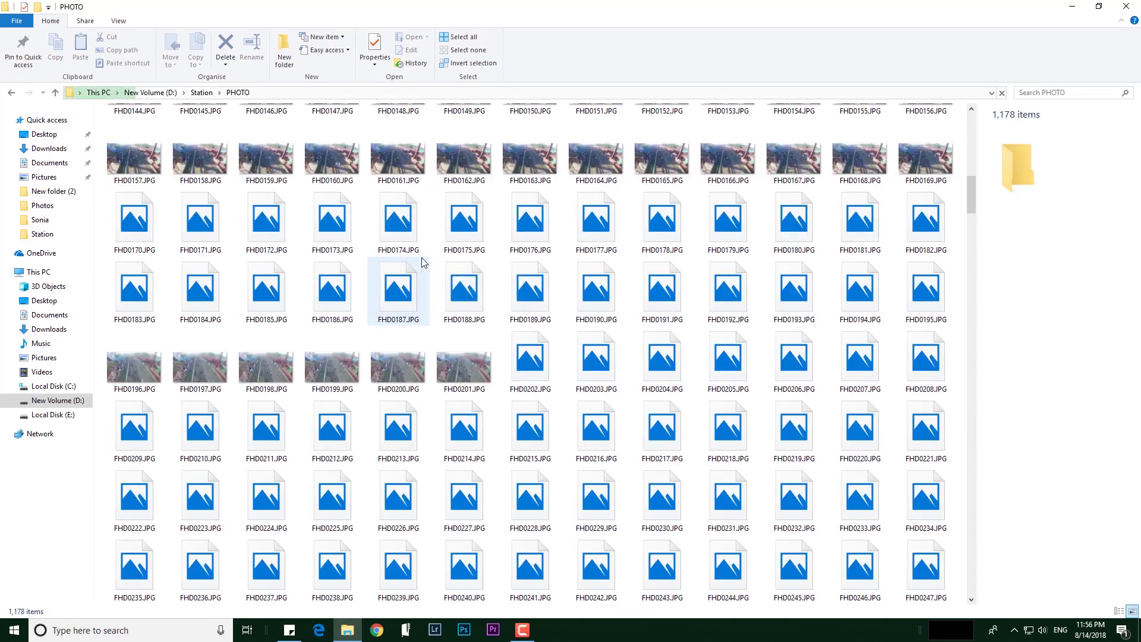
scroll(422, 262, "down", 10)
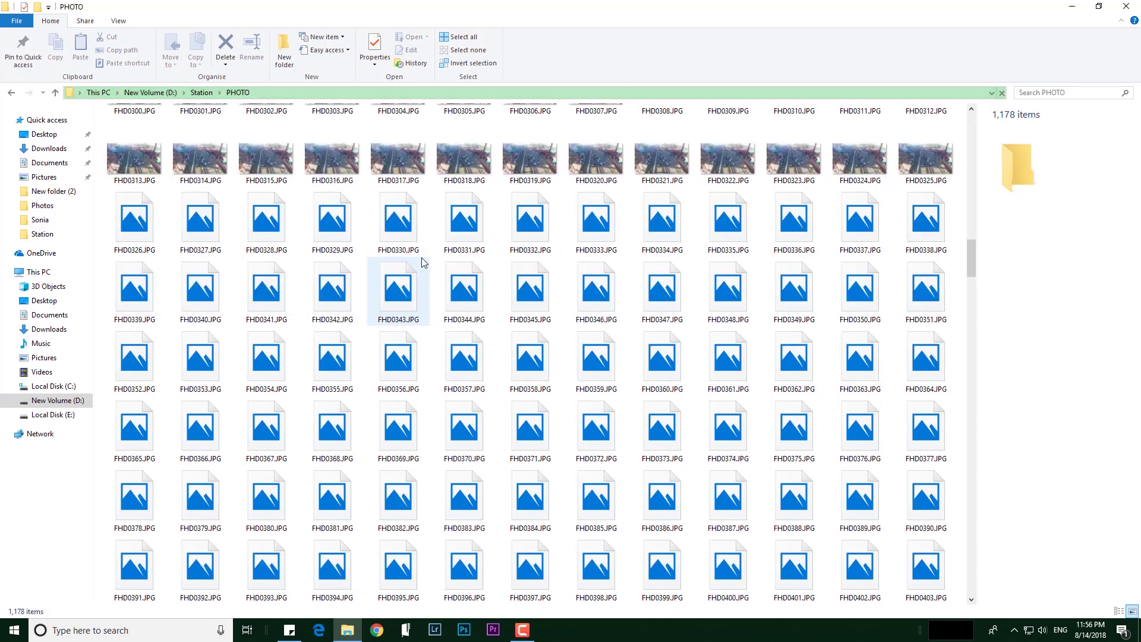
scroll(422, 258, "down", 7)
scroll(421, 257, "down", 7)
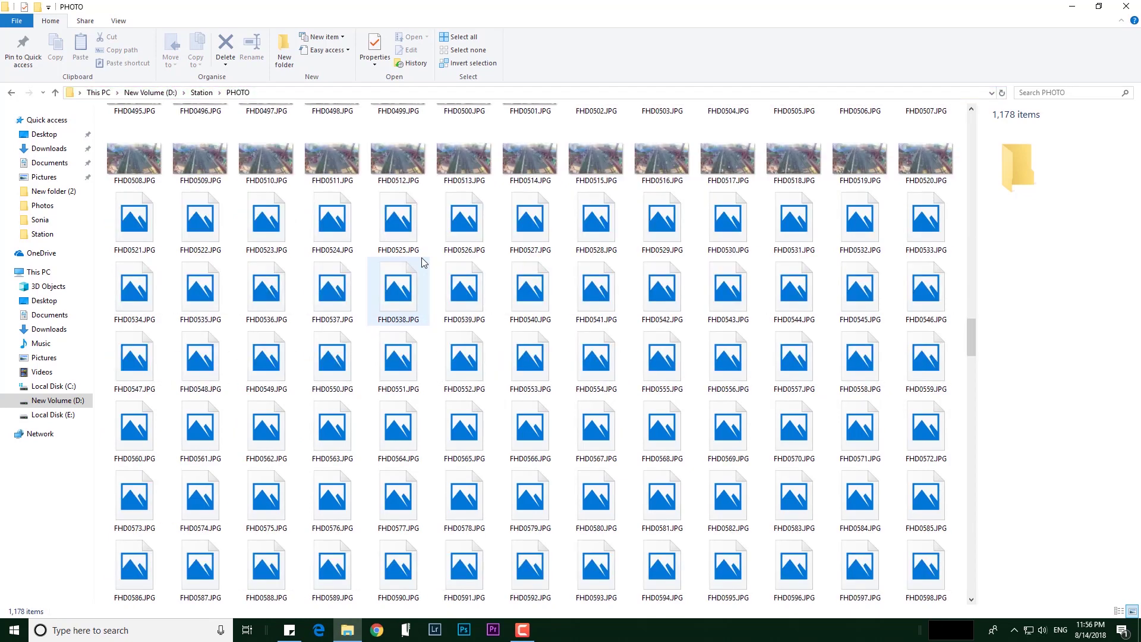
scroll(422, 262, "down", 5)
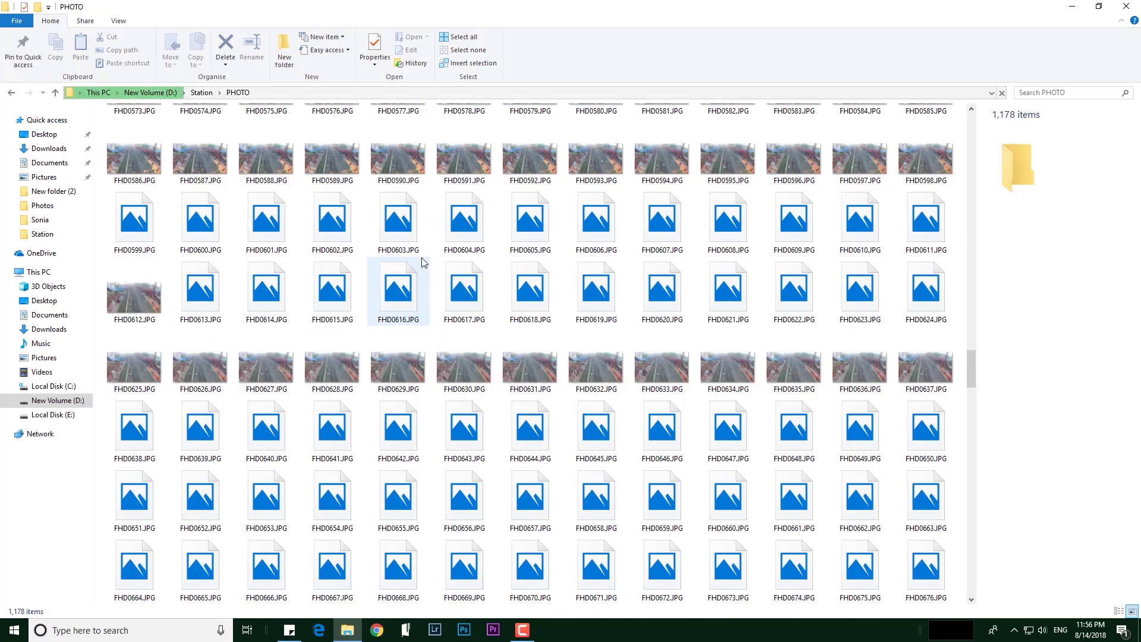
scroll(422, 262, "down", 10)
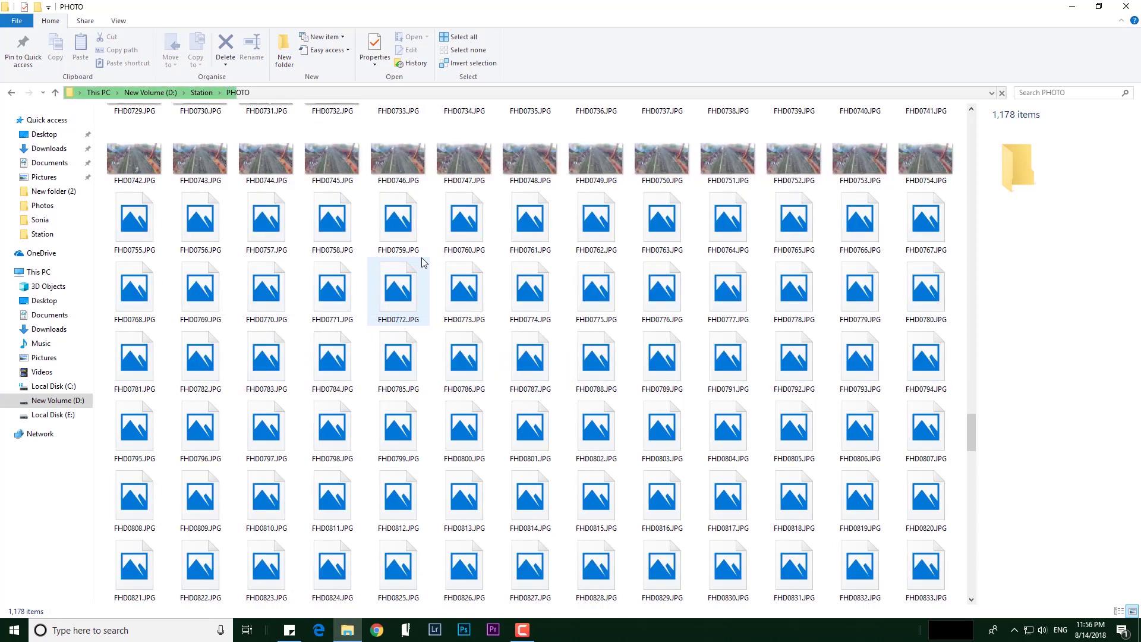
scroll(423, 262, "down", 8)
scroll(423, 262, "down", 8)
scroll(423, 262, "down", 8)
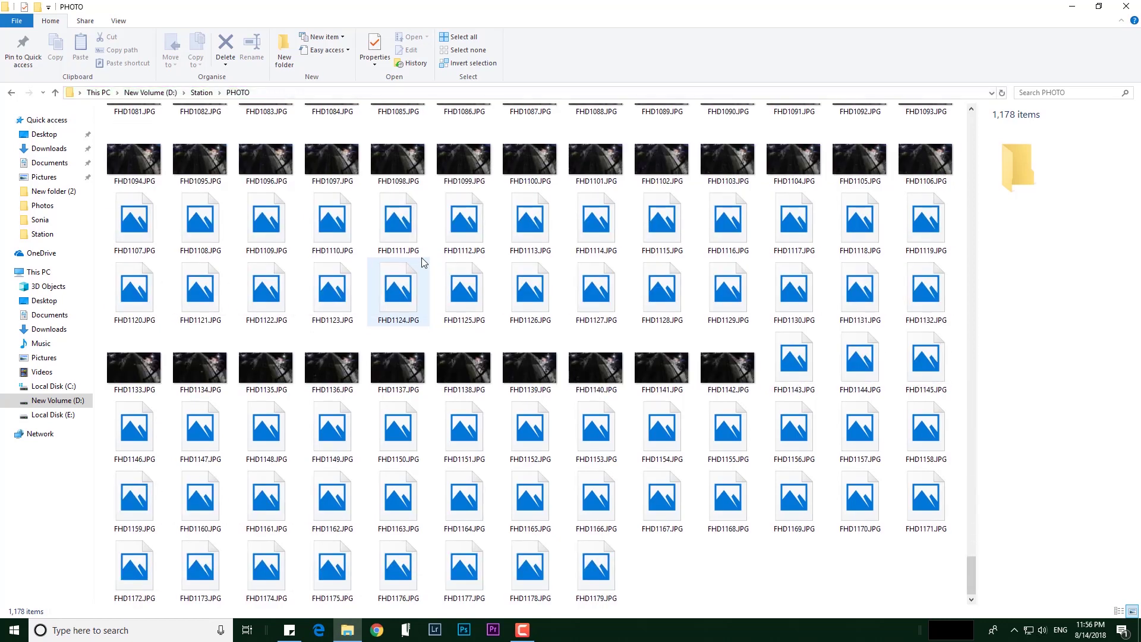
scroll(424, 262, "up", 7)
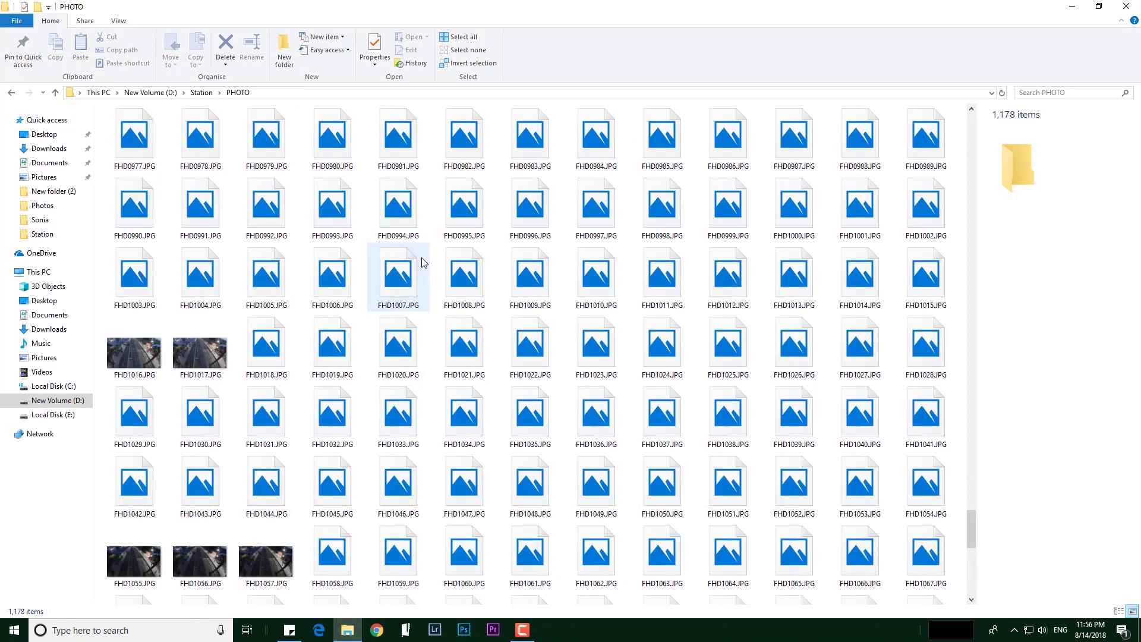
key("F5")
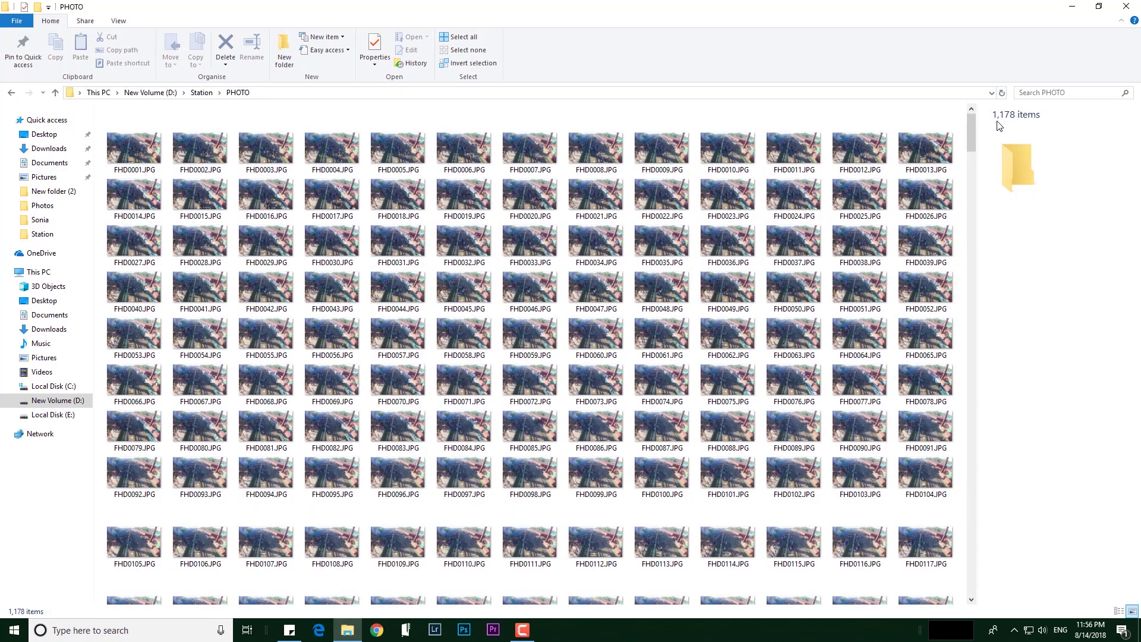
key("F5")
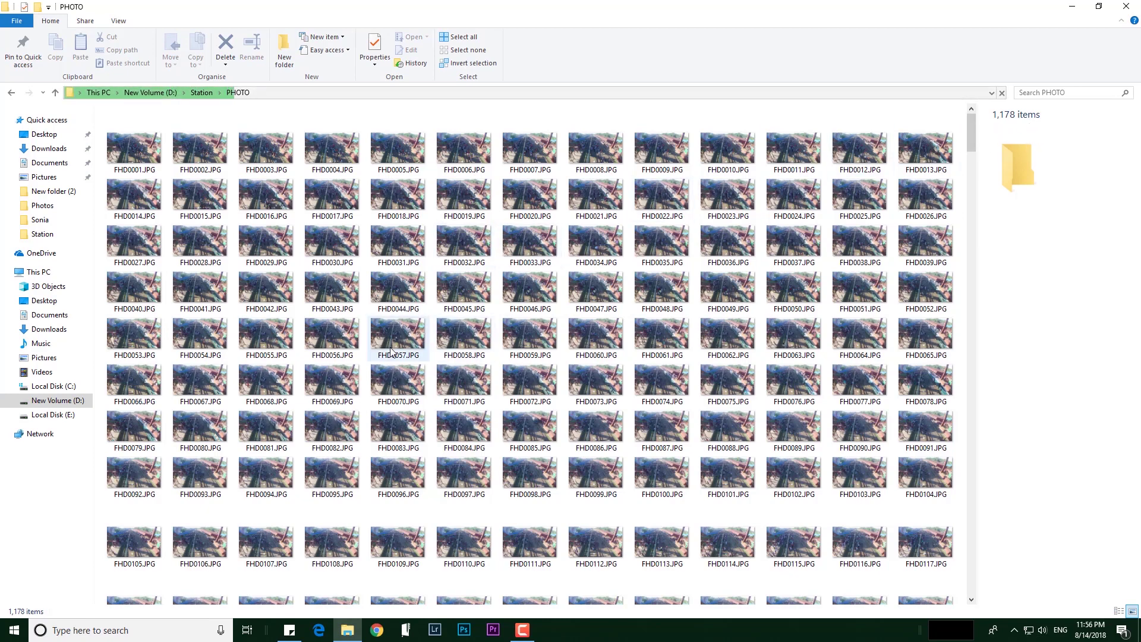
left_click(15, 95)
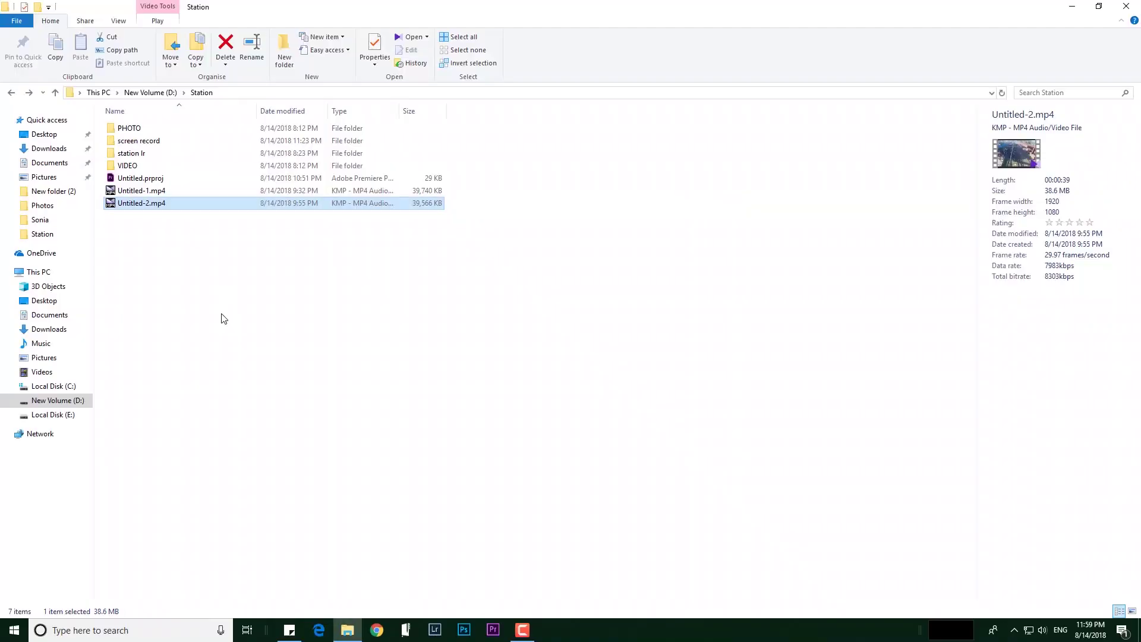
right_click(219, 324)
left_click(271, 371)
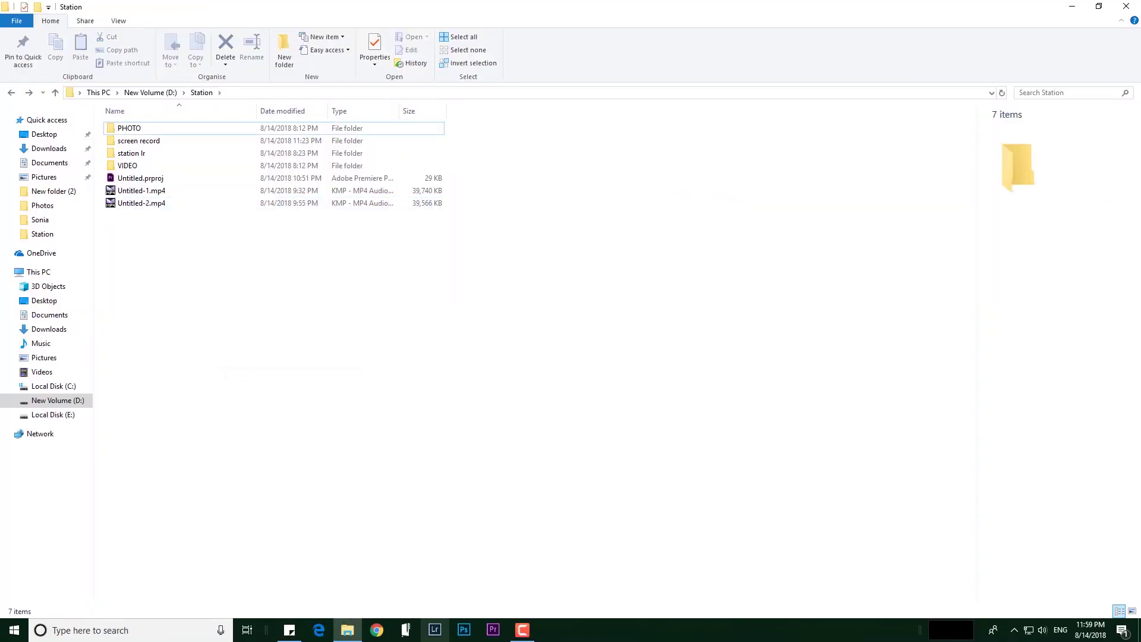
Launch Lightroom Classic and dismiss the reduced-functionality notices to reach the Library
left_click(443, 629)
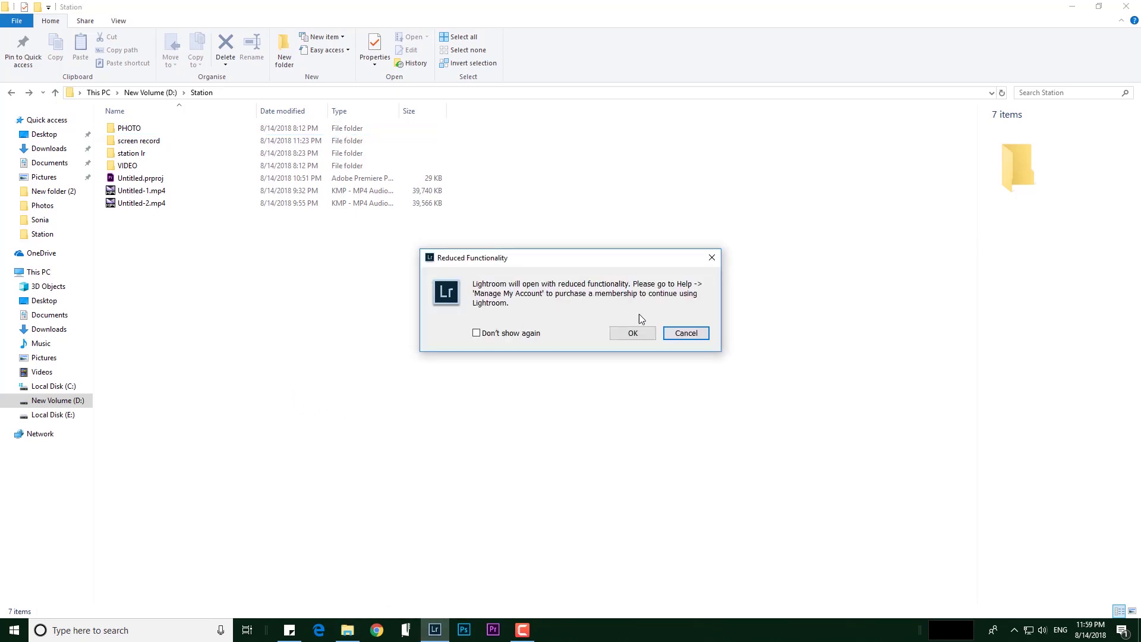
left_click(691, 337)
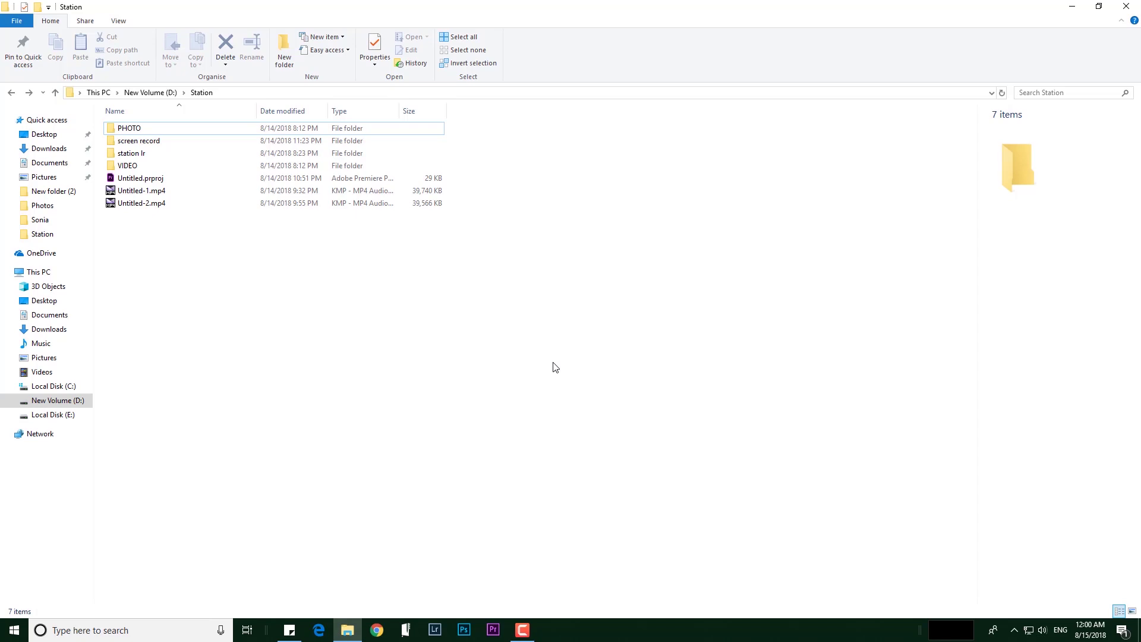
right_click(468, 311)
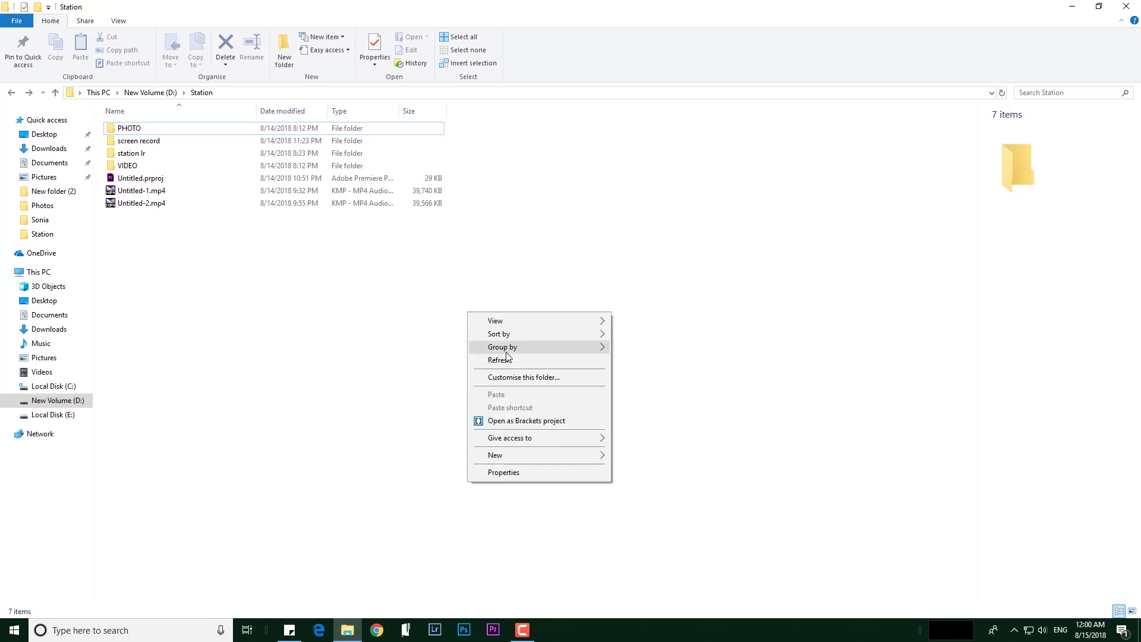
left_click(505, 363)
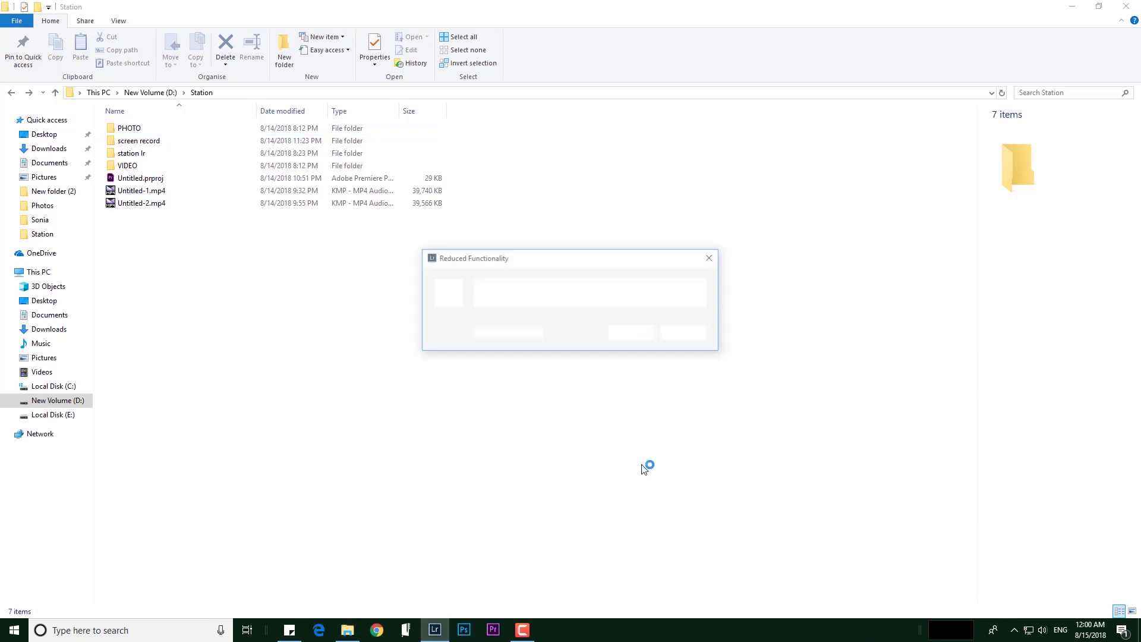
left_click(652, 333)
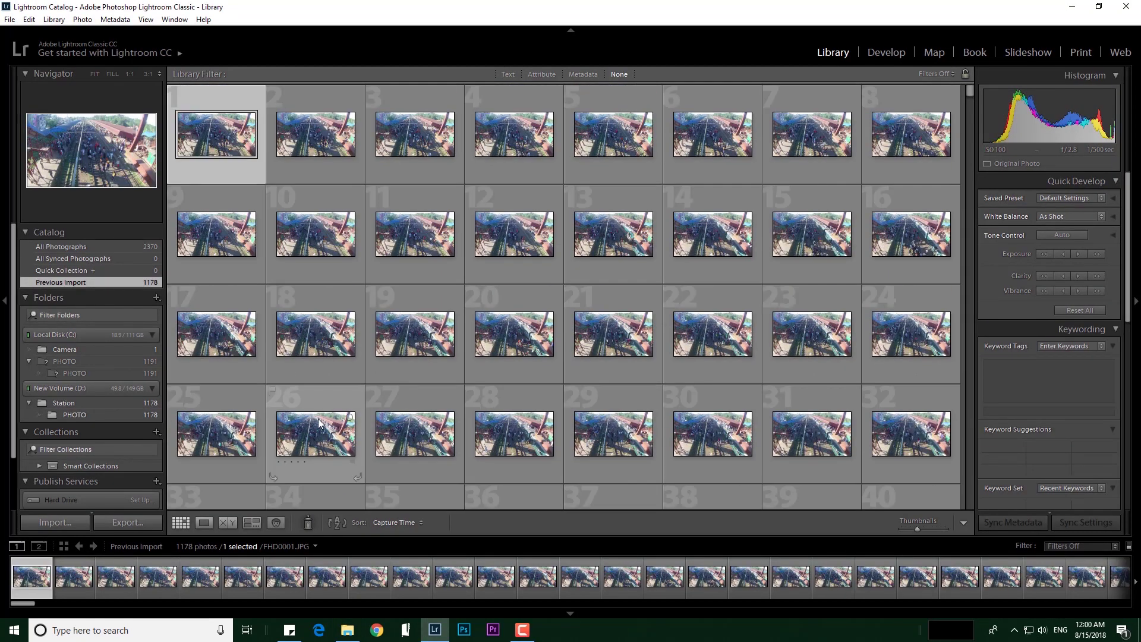
Import all 1,178 photos from D: > Station > PHOTO into the catalog
left_click(51, 523)
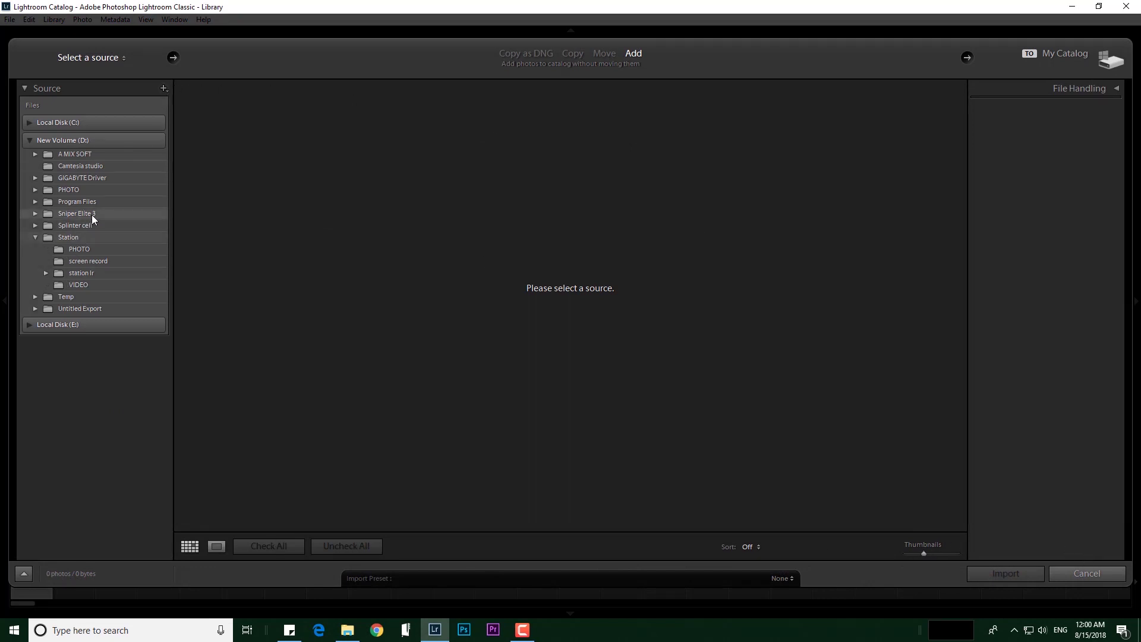
left_click(77, 249)
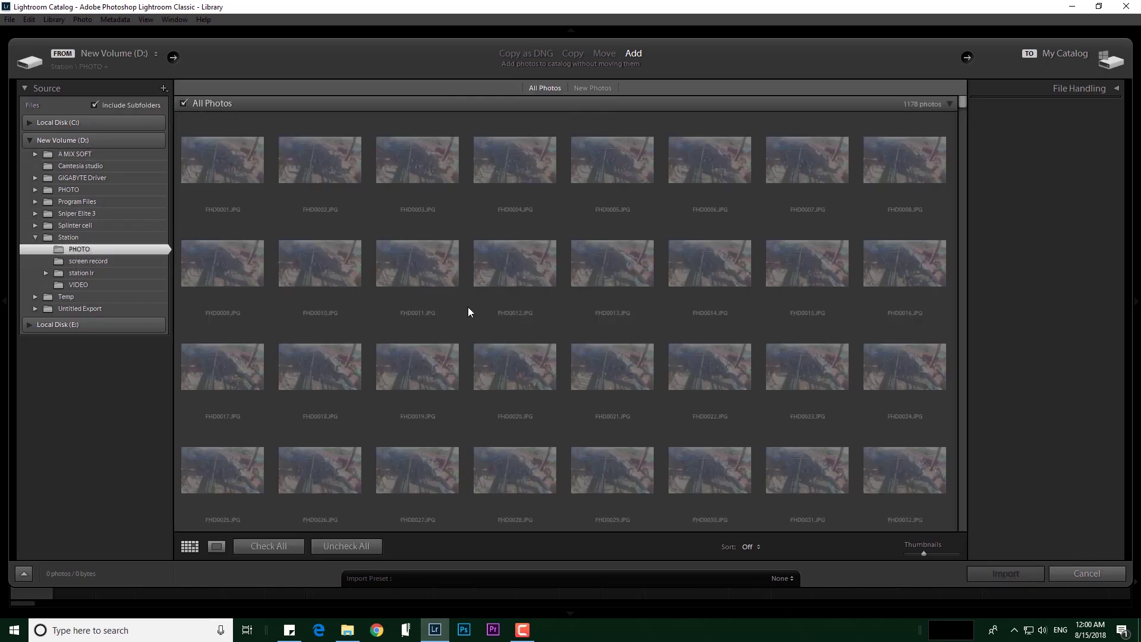
left_click(183, 102)
left_click(183, 104)
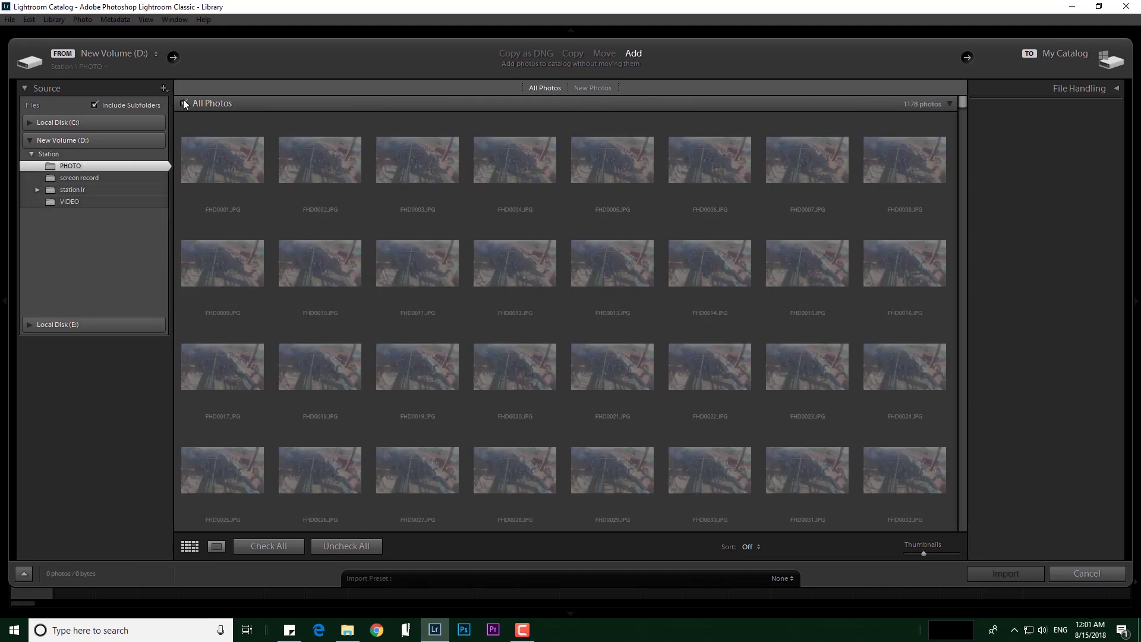
left_click(1035, 573)
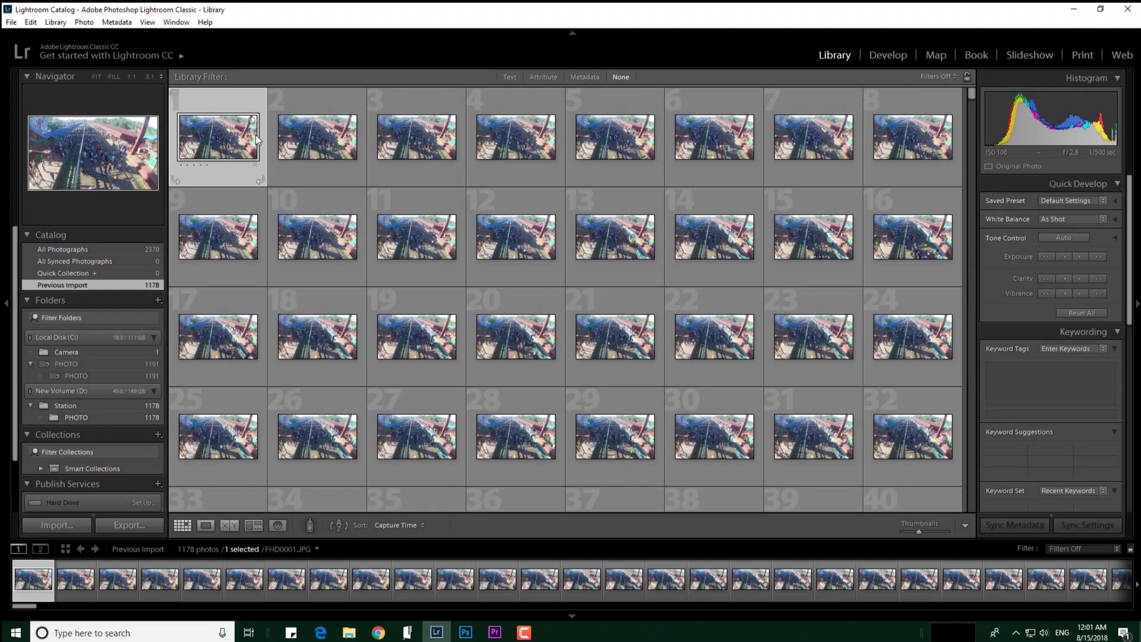
Export all photos using Custom Name - Sequence naming with custom text 'Station time lapse'
key("ctrl+a")
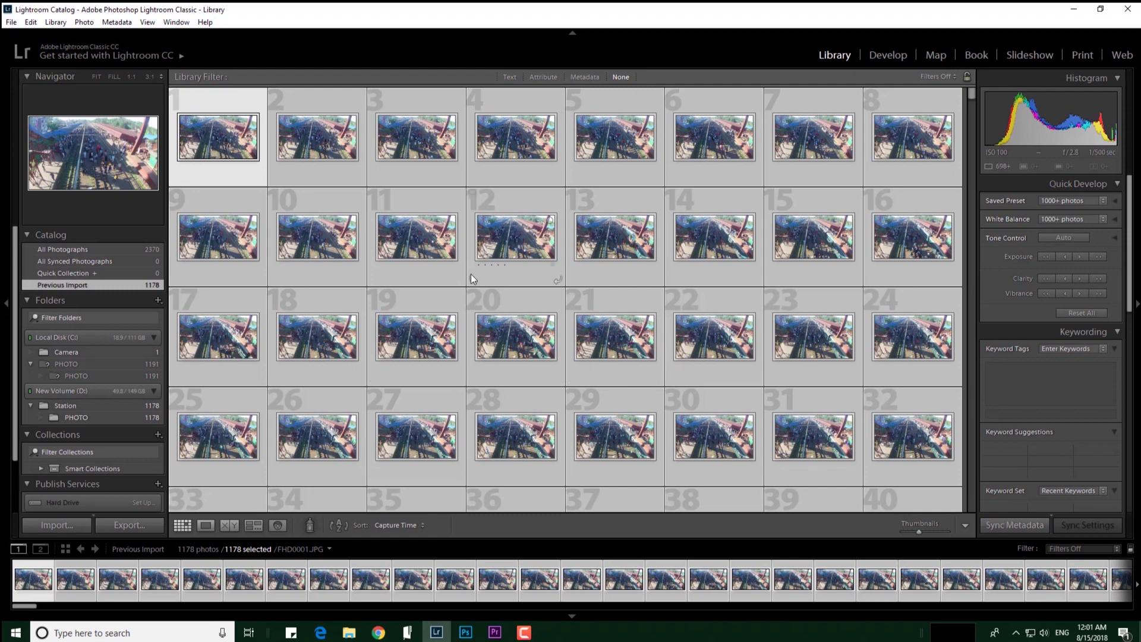
scroll(471, 274, "down", 2)
scroll(470, 273, "up", 2)
left_click(128, 525)
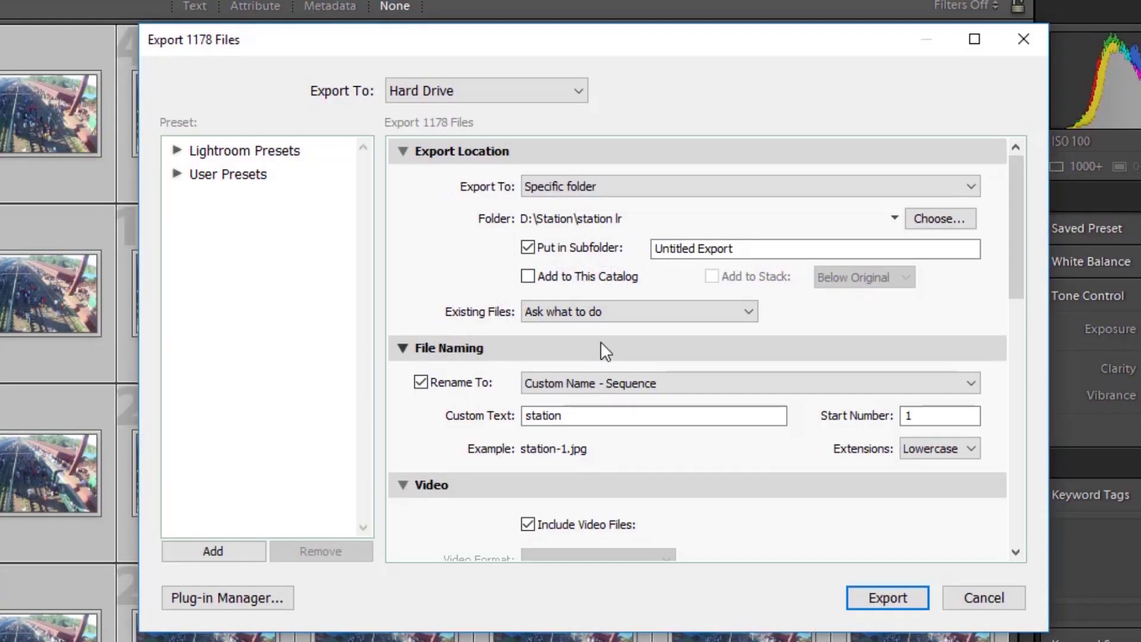
left_click(969, 380)
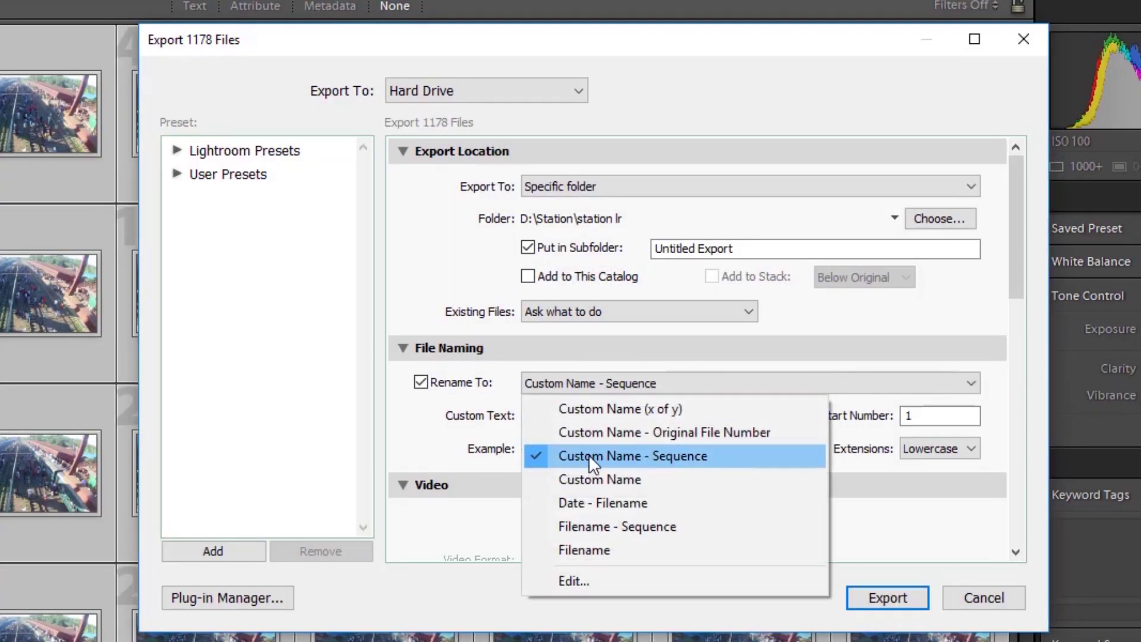
left_click(604, 454)
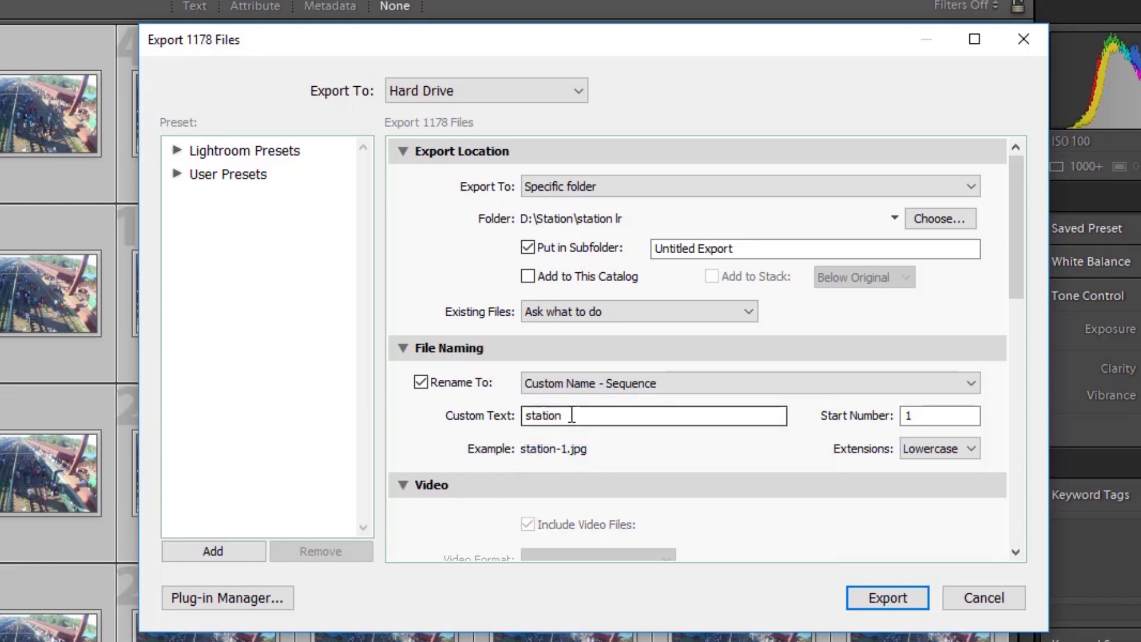
double_click(572, 415)
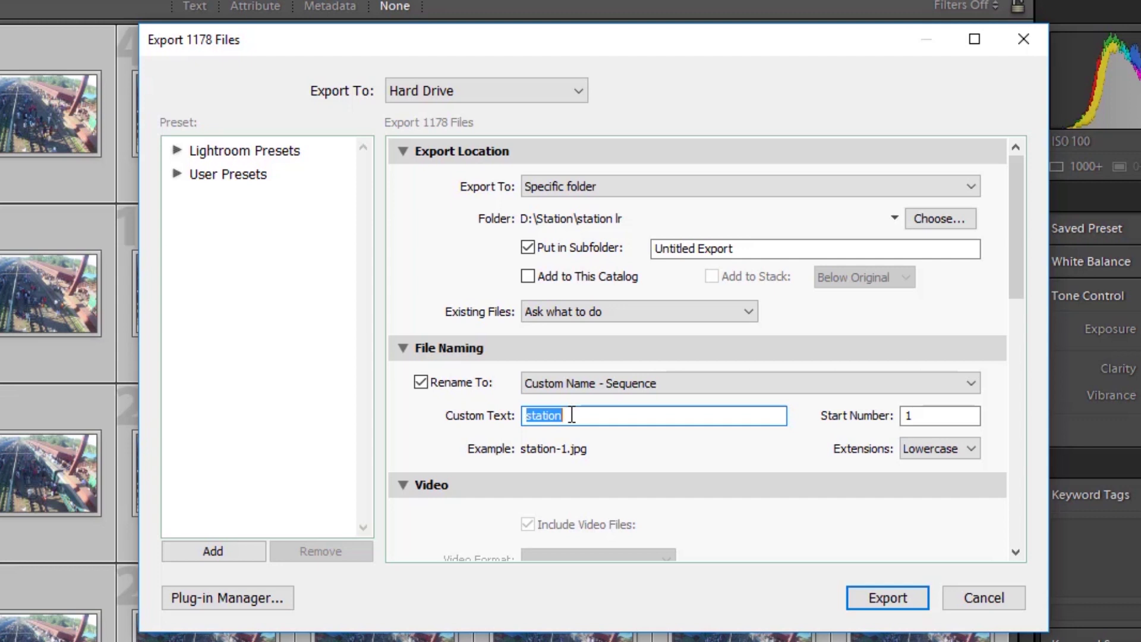
type("Sta")
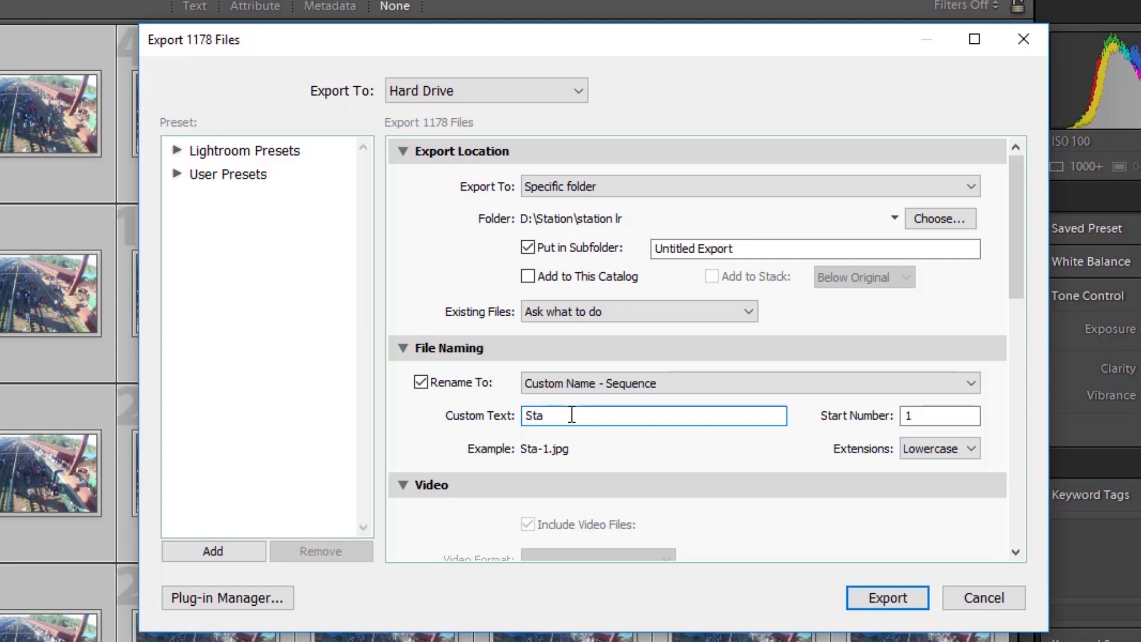
type("tion t")
type("ime lapse")
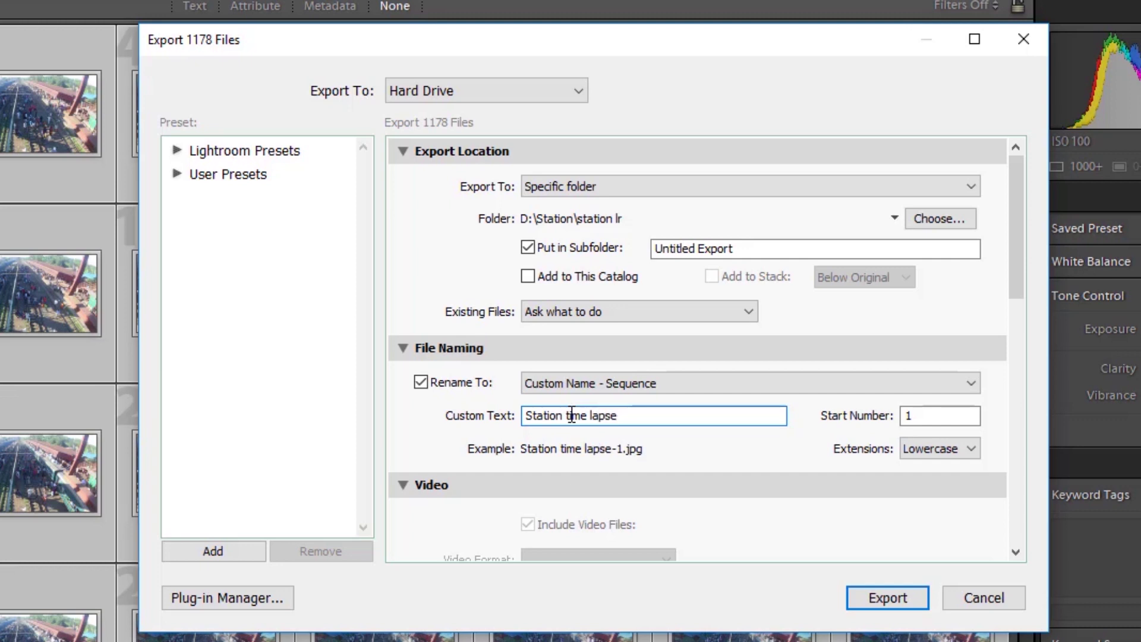
Set After Export to Show in Explorer and start the export to D:\Station\station lr
scroll(1007, 476, "down", 10)
scroll(958, 497, "down", 1)
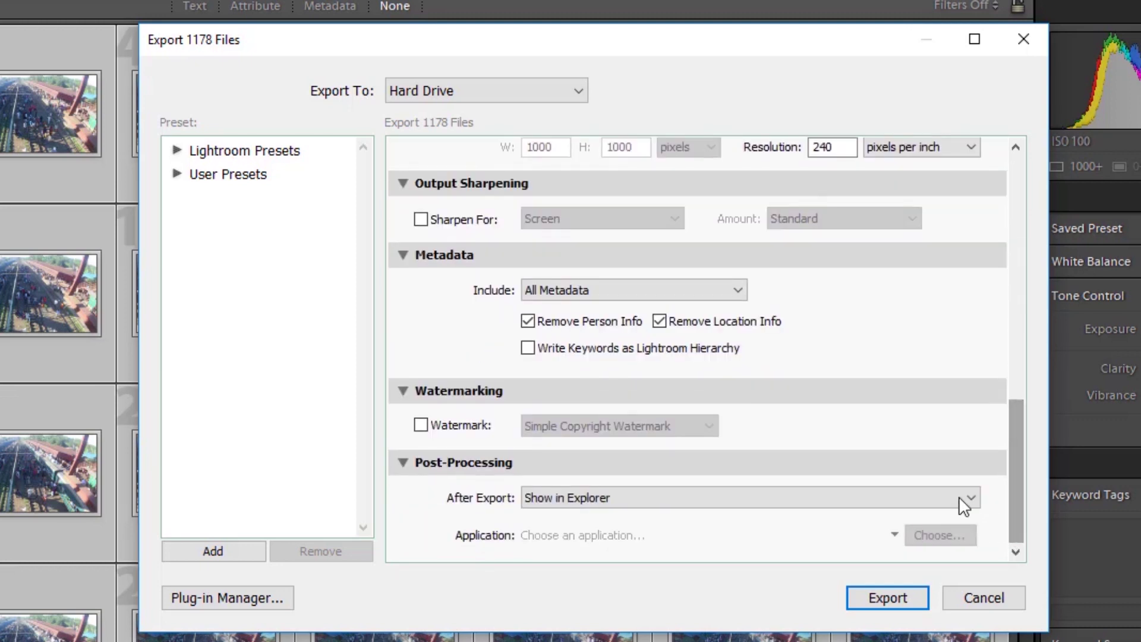
left_click(958, 497)
left_click(607, 551)
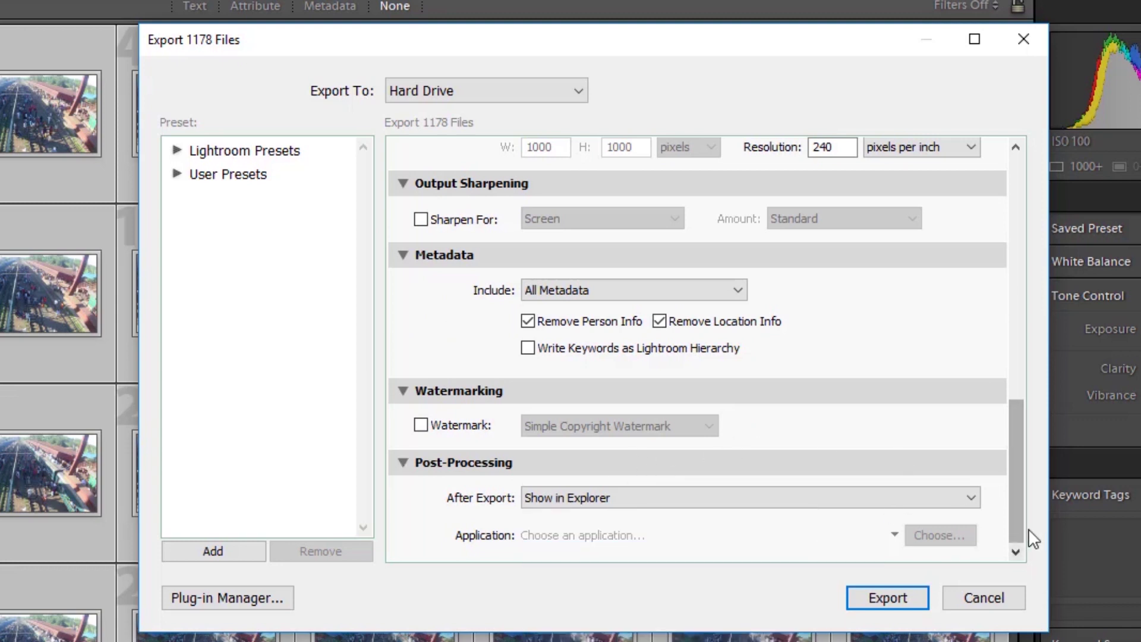
mouse_move(1017, 529)
left_mouse_down()
mouse_move(1023, 451)
mouse_move(797, 565)
left_mouse_up()
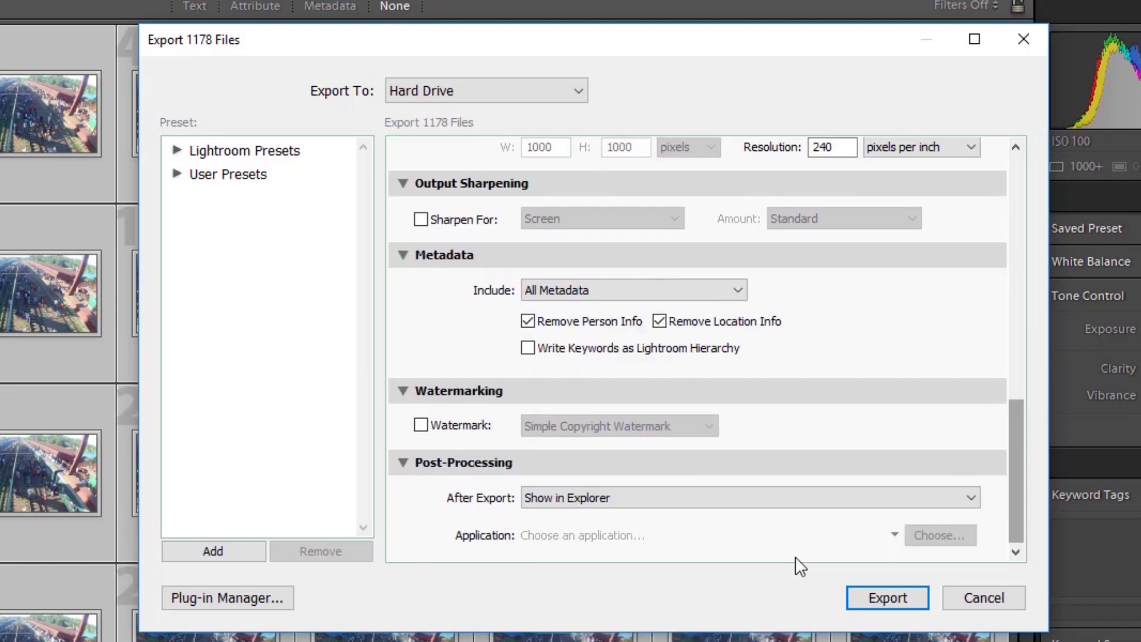
left_click(875, 599)
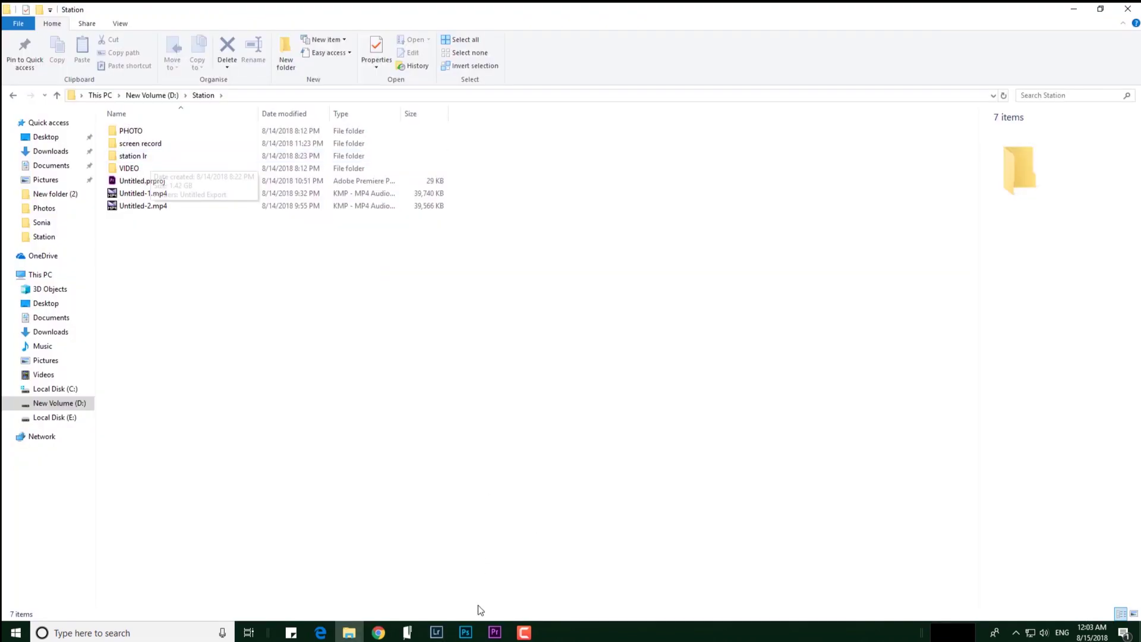
Launch Photoshop CC from the taskbar
left_click(466, 633)
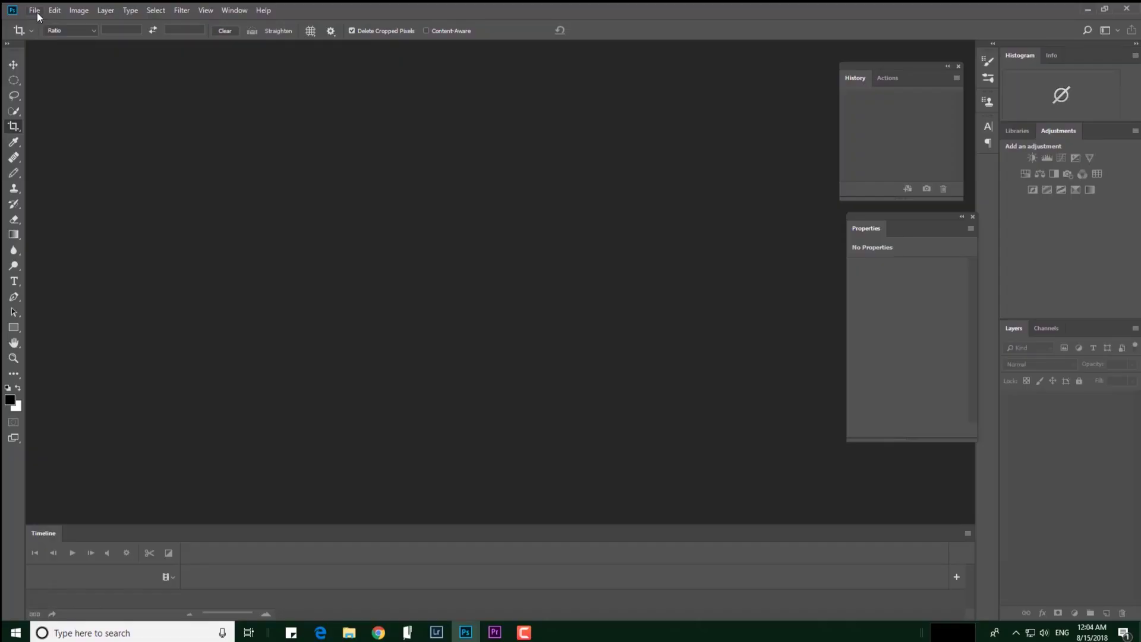
Open D:\Station\station lr\Untitled Export\station-1.jpg as an image sequence
left_click(35, 12)
left_click(51, 34)
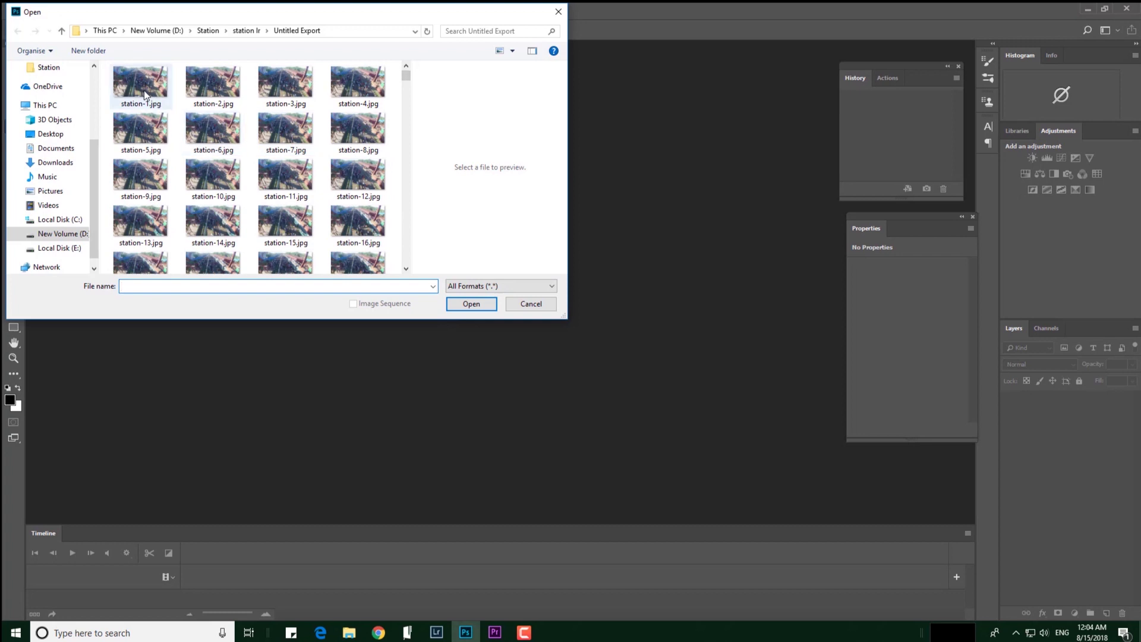
left_click(69, 239)
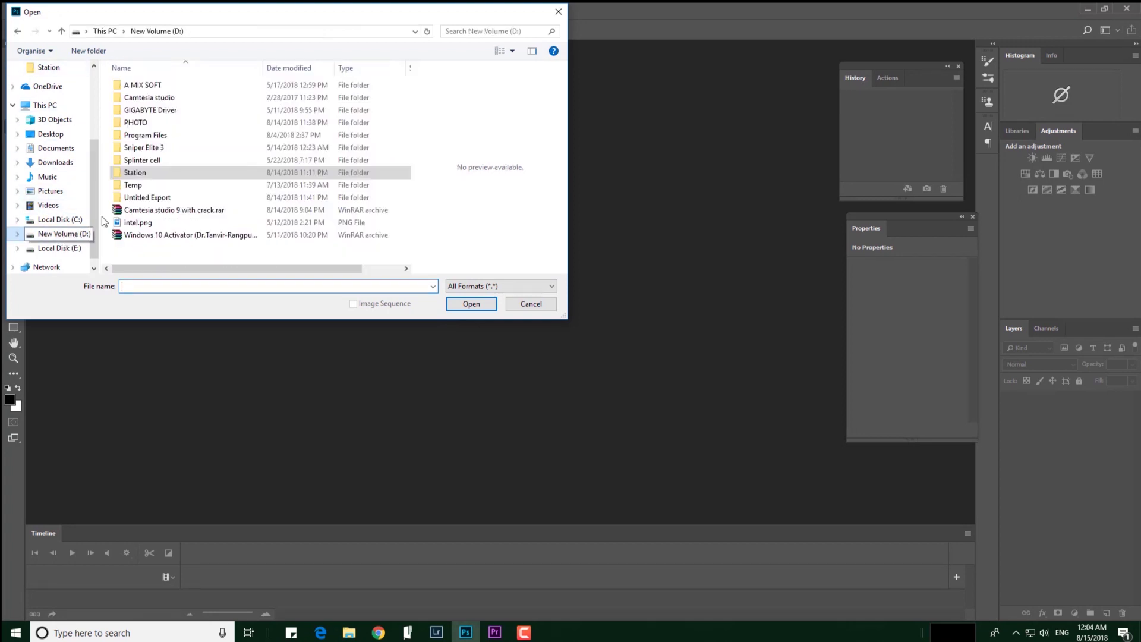
double_click(142, 177)
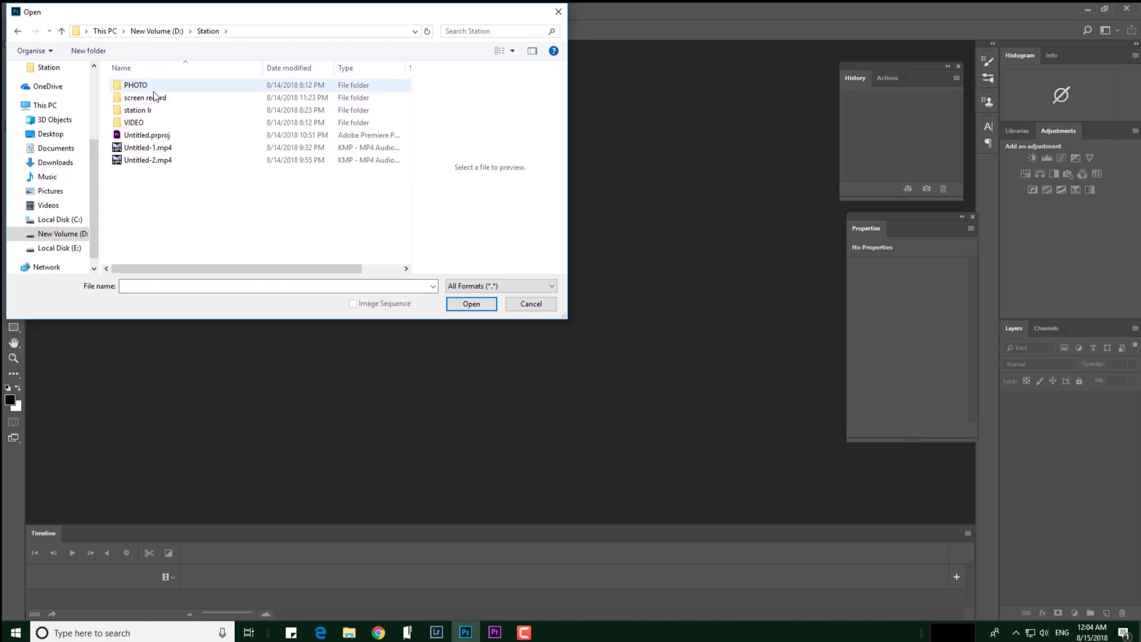
double_click(144, 112)
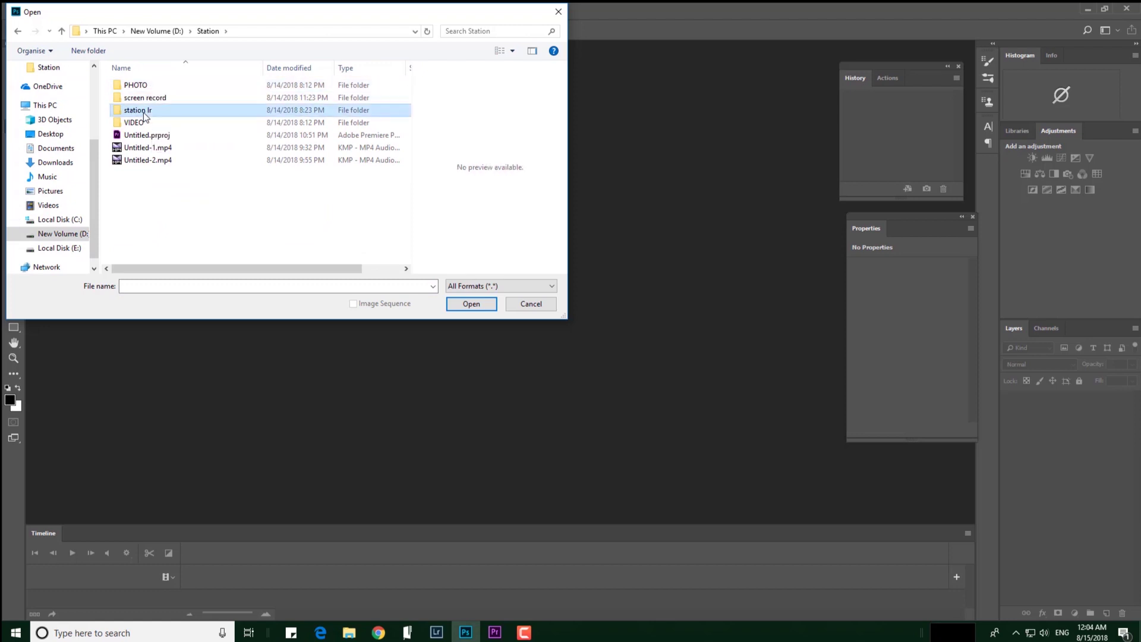
left_click(143, 88)
double_click(142, 88)
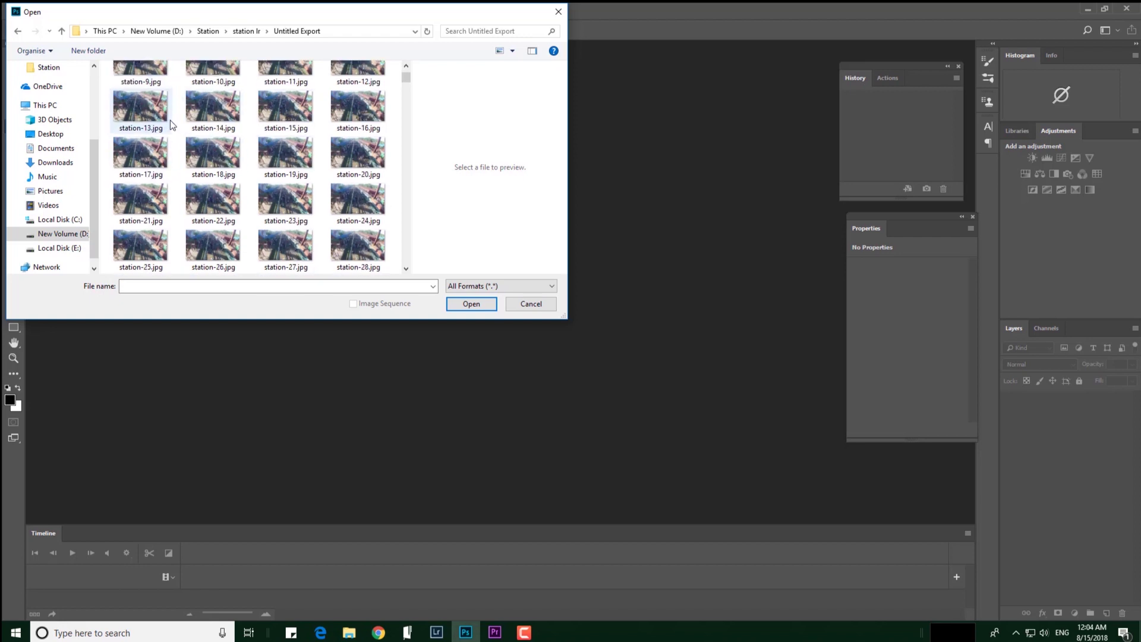
left_click(140, 89)
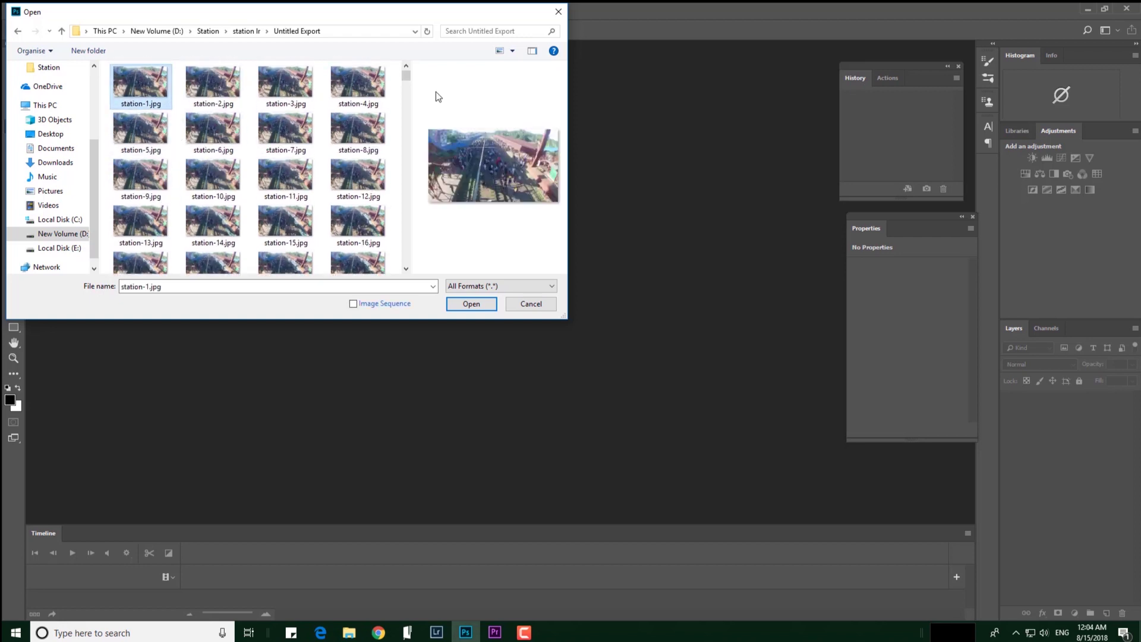
left_click(353, 305)
left_click(480, 304)
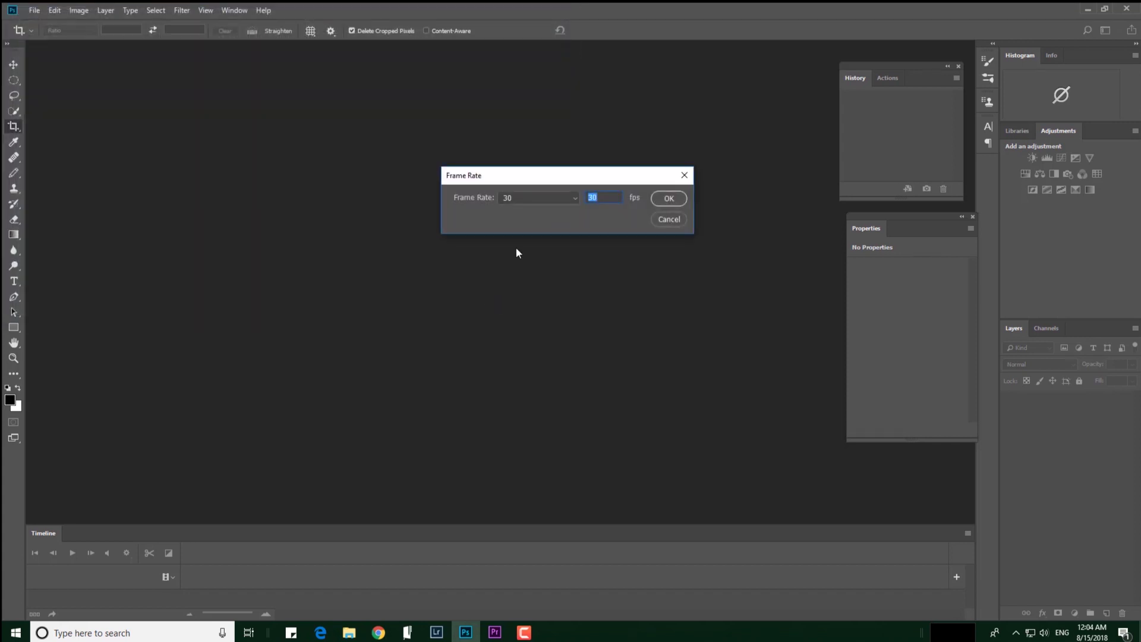
Keep the frame rate at 30 fps and load the image sequence
left_click(577, 199)
left_click(577, 199)
left_click(665, 200)
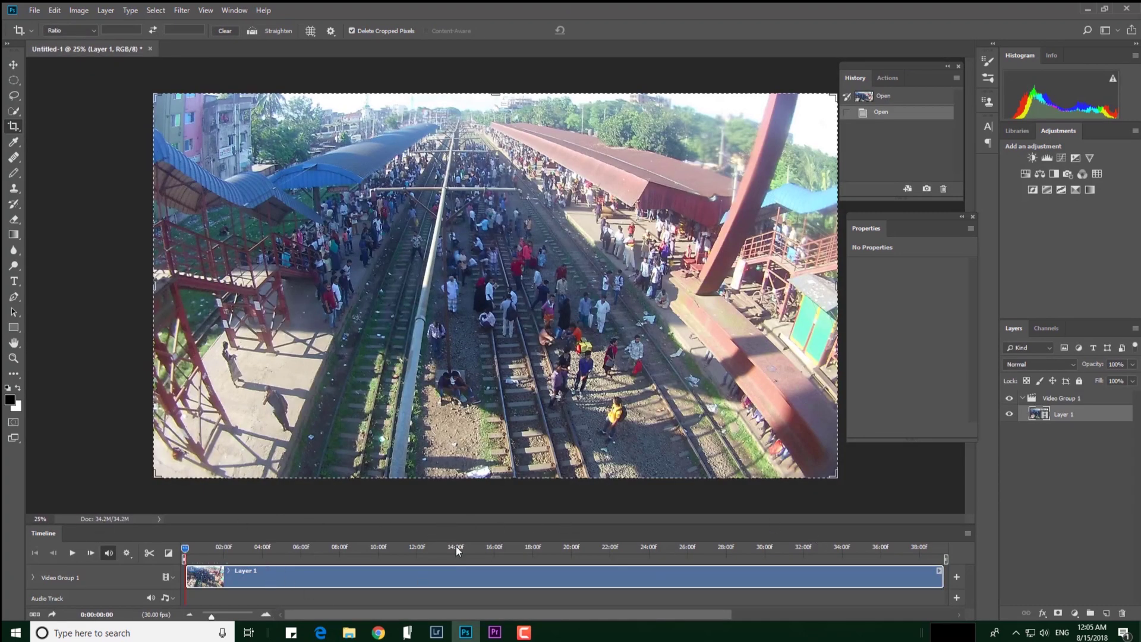
Switch to the Motion workspace and preview the clip's playback in the Timeline
left_click(1117, 33)
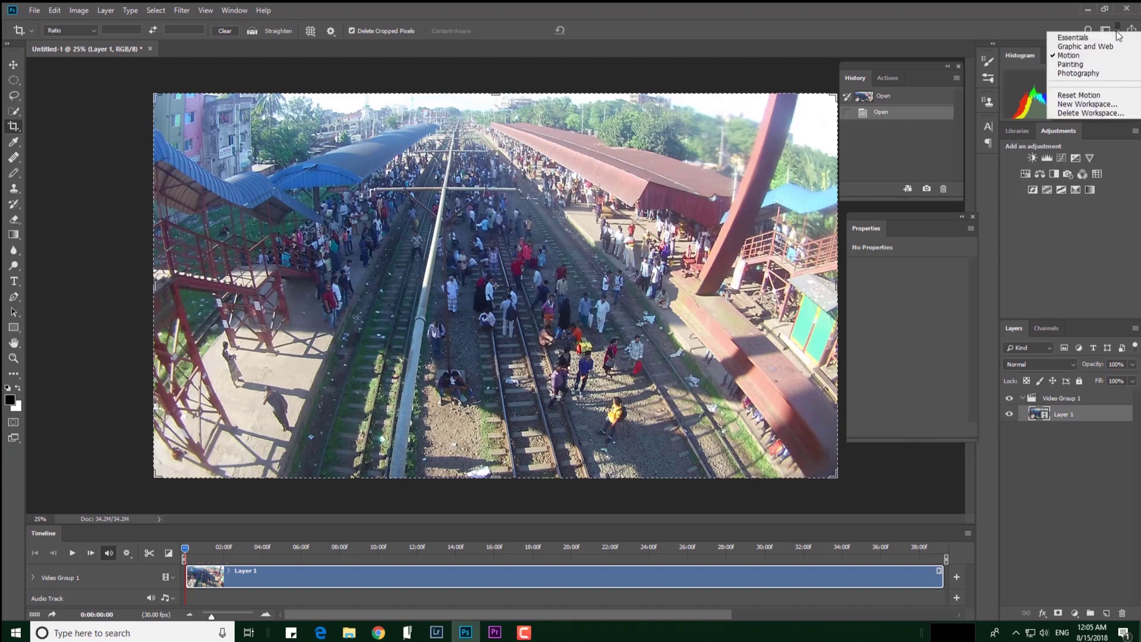
left_click(1075, 38)
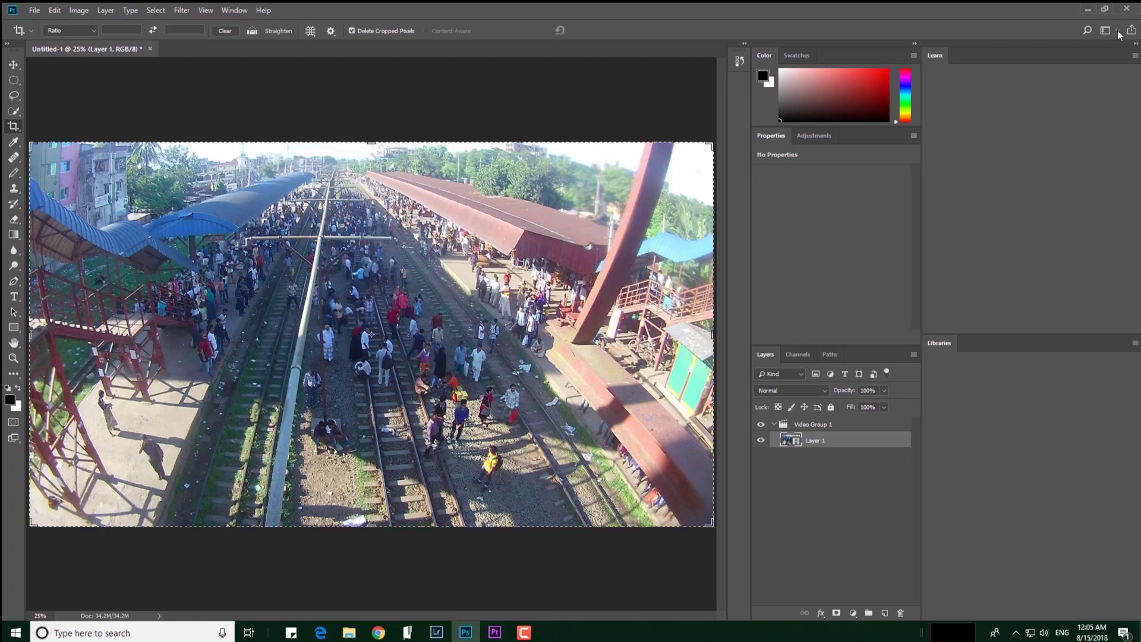
left_click(1117, 33)
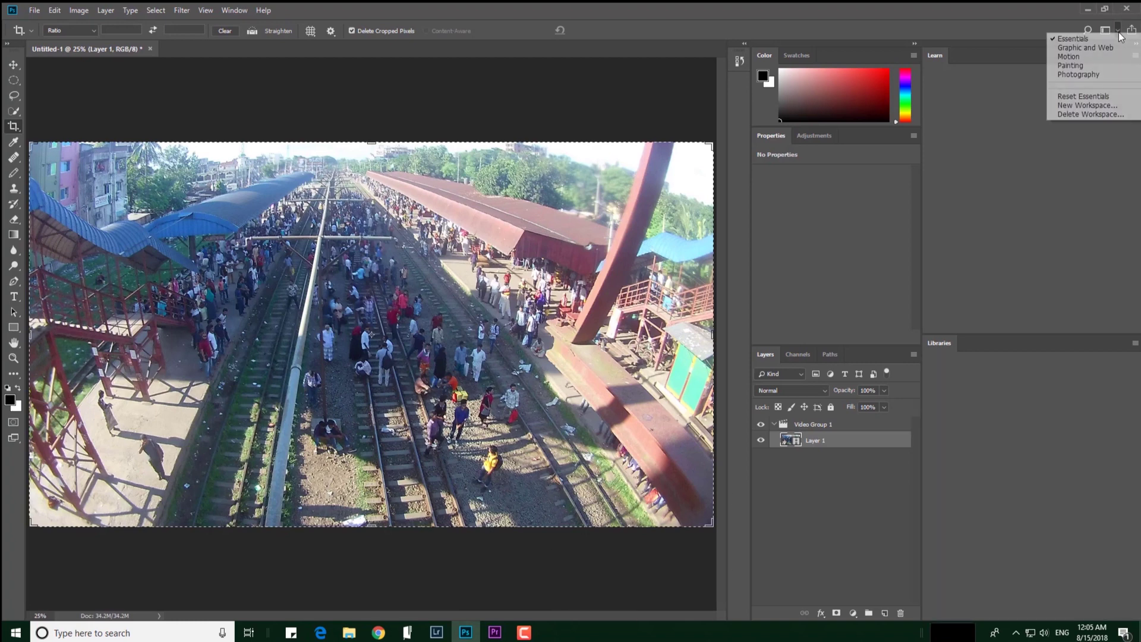
left_click(1075, 56)
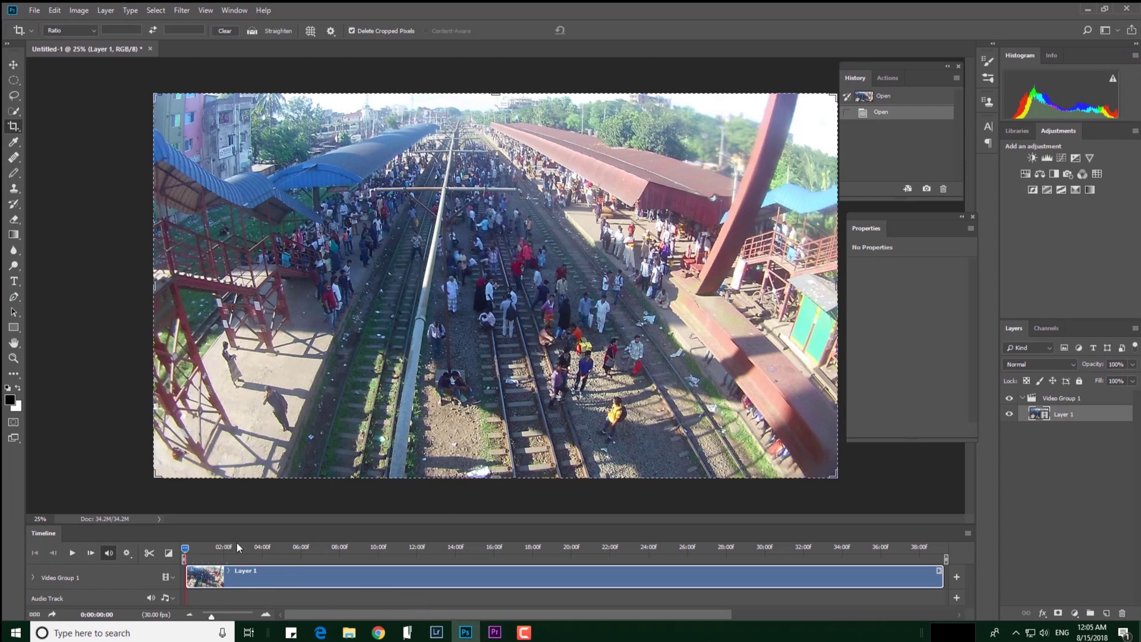
left_click(72, 552)
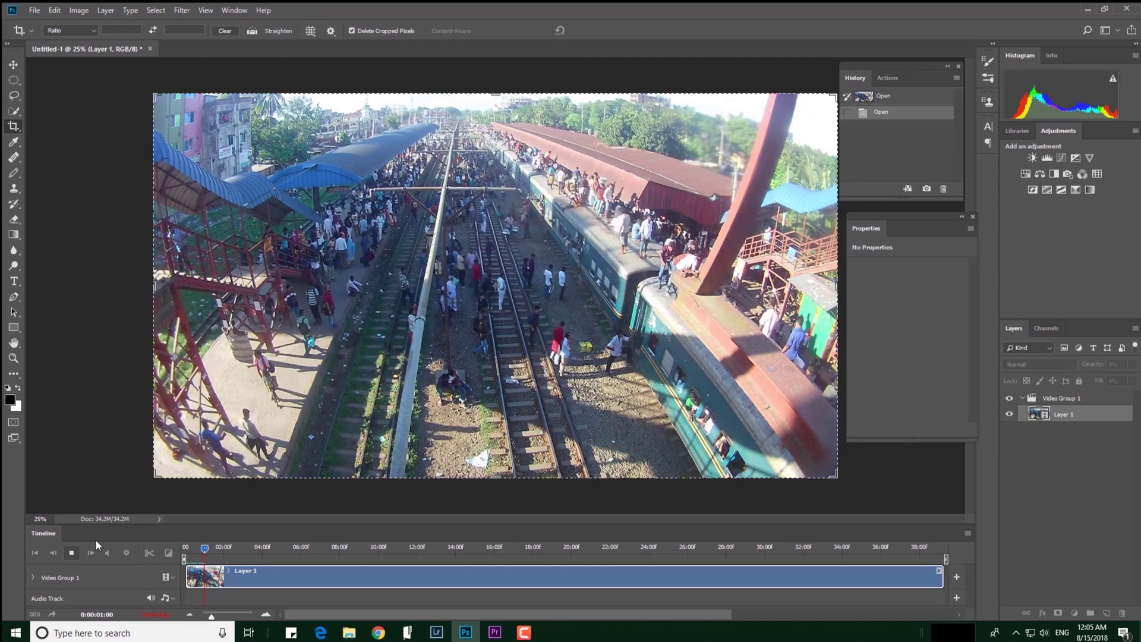
left_click(73, 552)
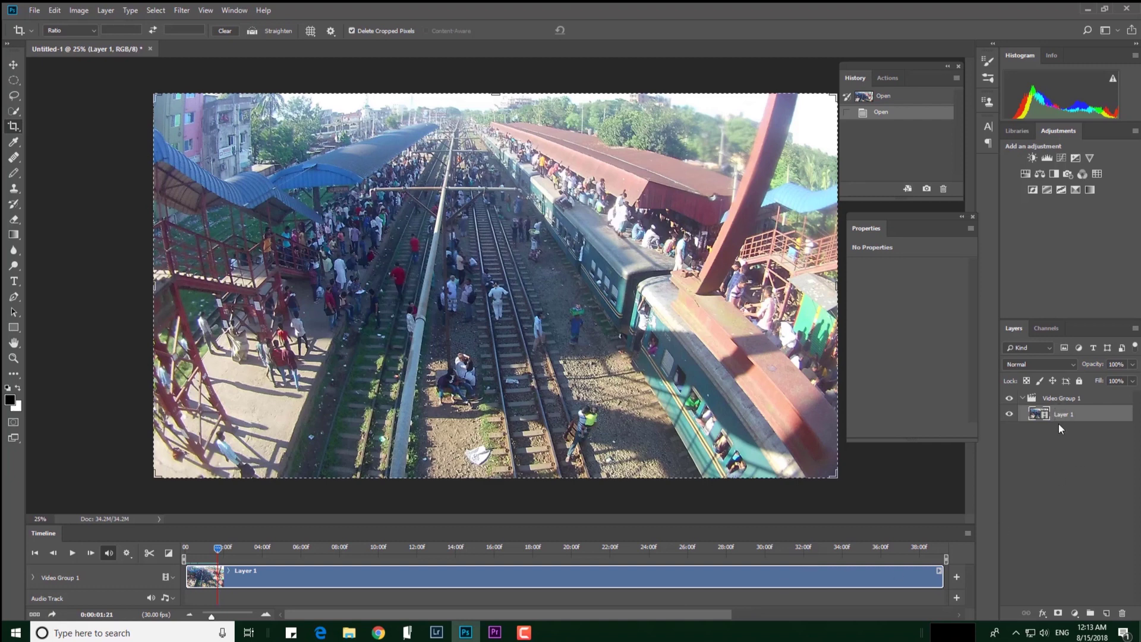
Add Vibrance +14, then an Auto-adjusted Curves layer with tweaked points; move playhead to 14:10
left_click(1090, 158)
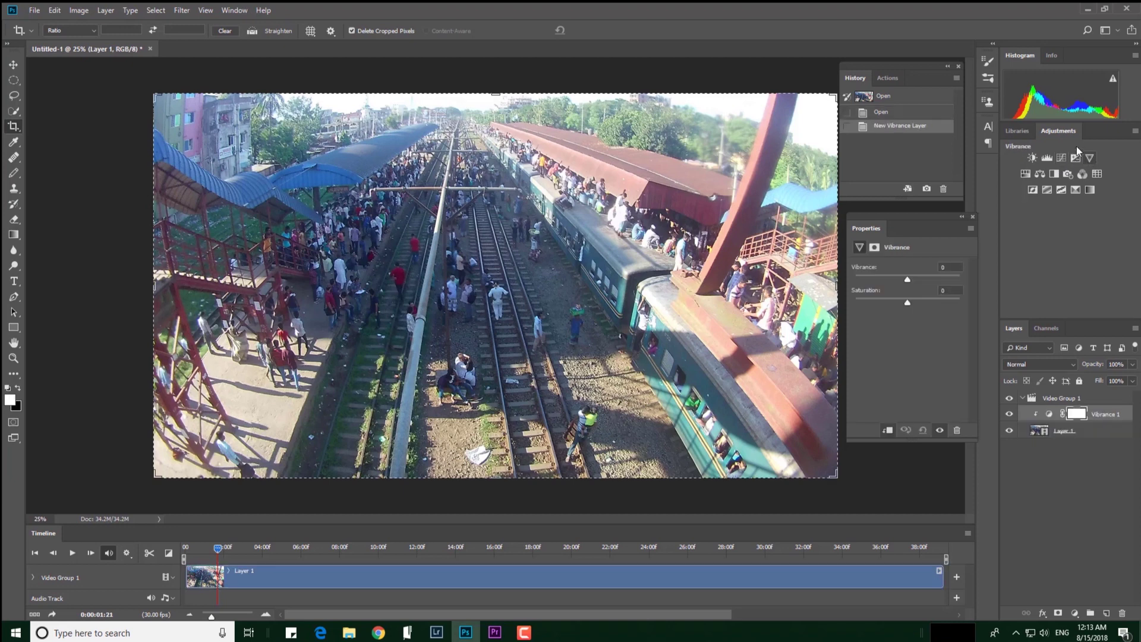
left_click(915, 279)
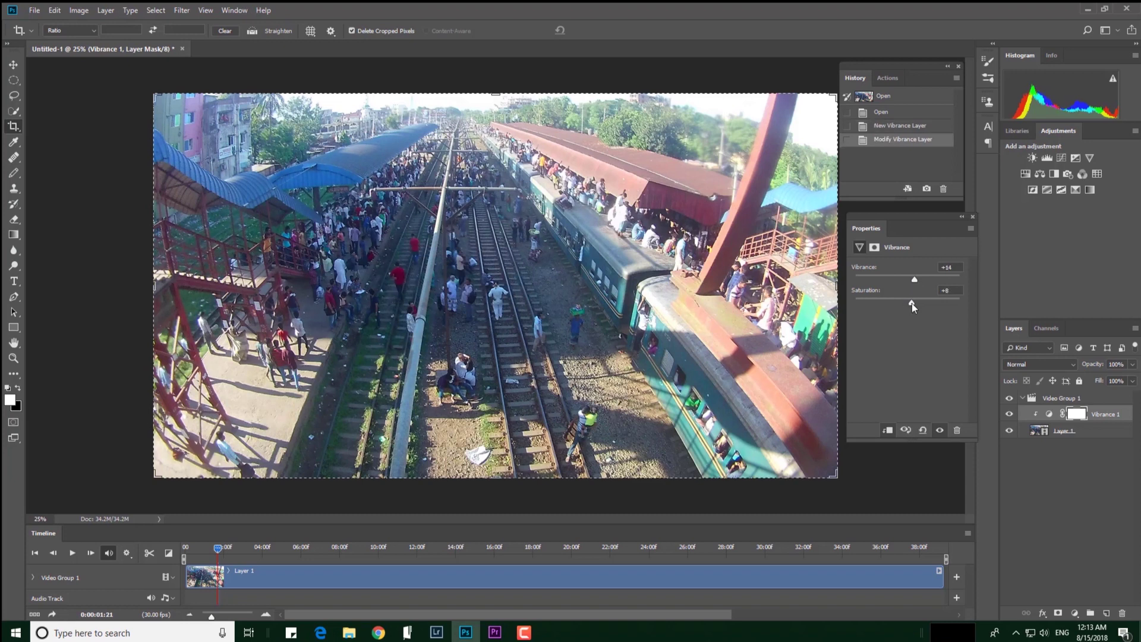
left_click(1058, 159)
left_click(943, 283)
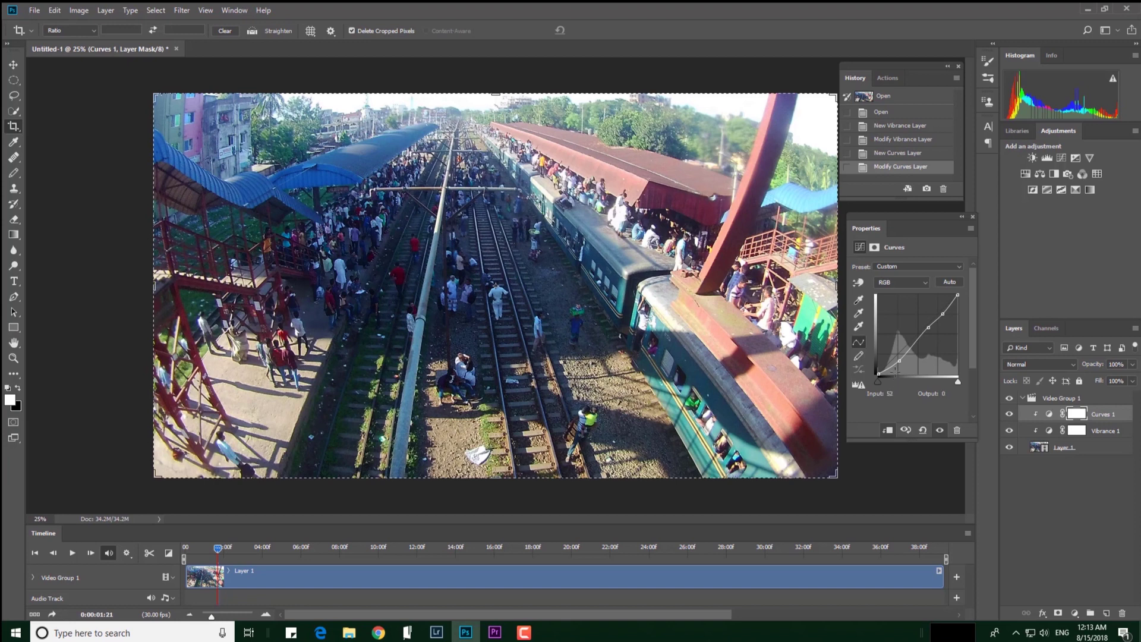
left_click(897, 358)
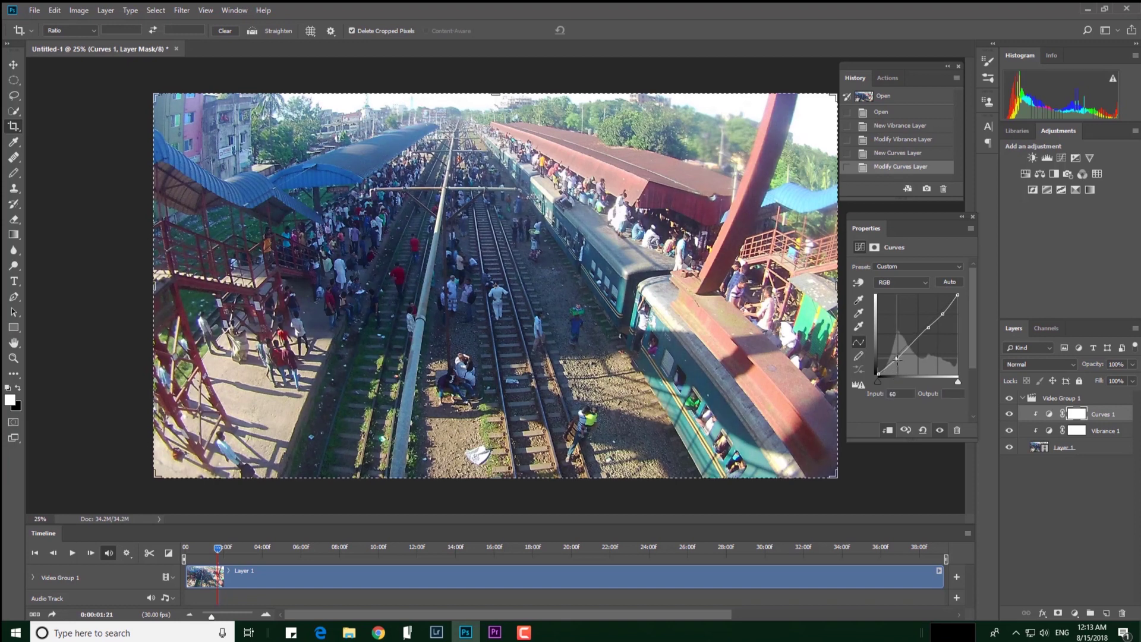
left_click_drag(896, 358, 897, 359)
left_click_drag(945, 313, 943, 314)
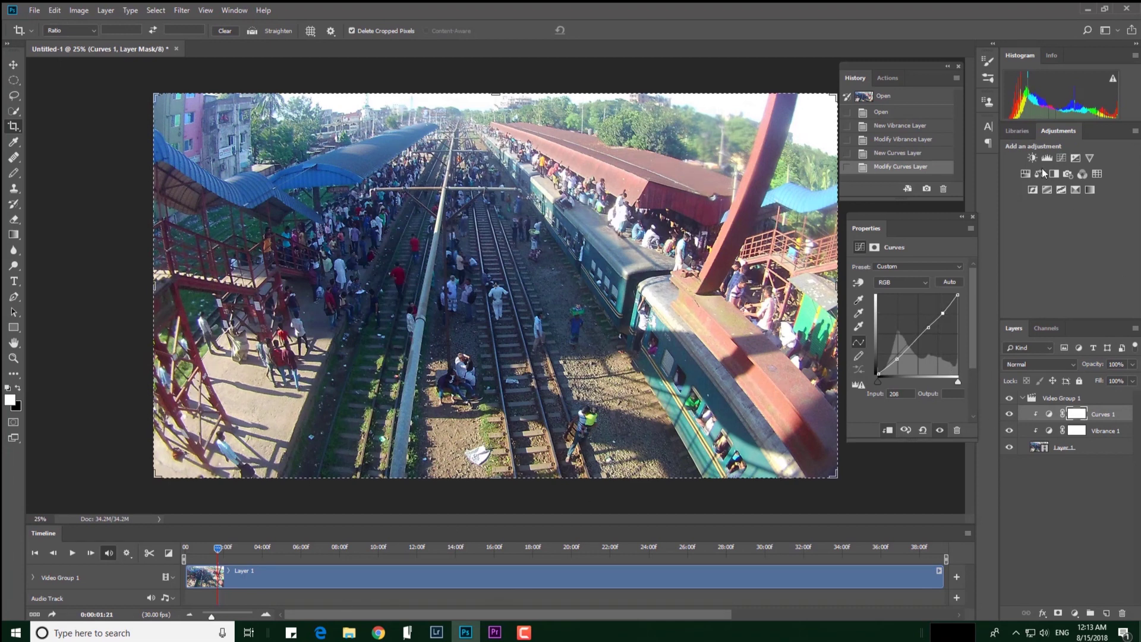
left_click(463, 548)
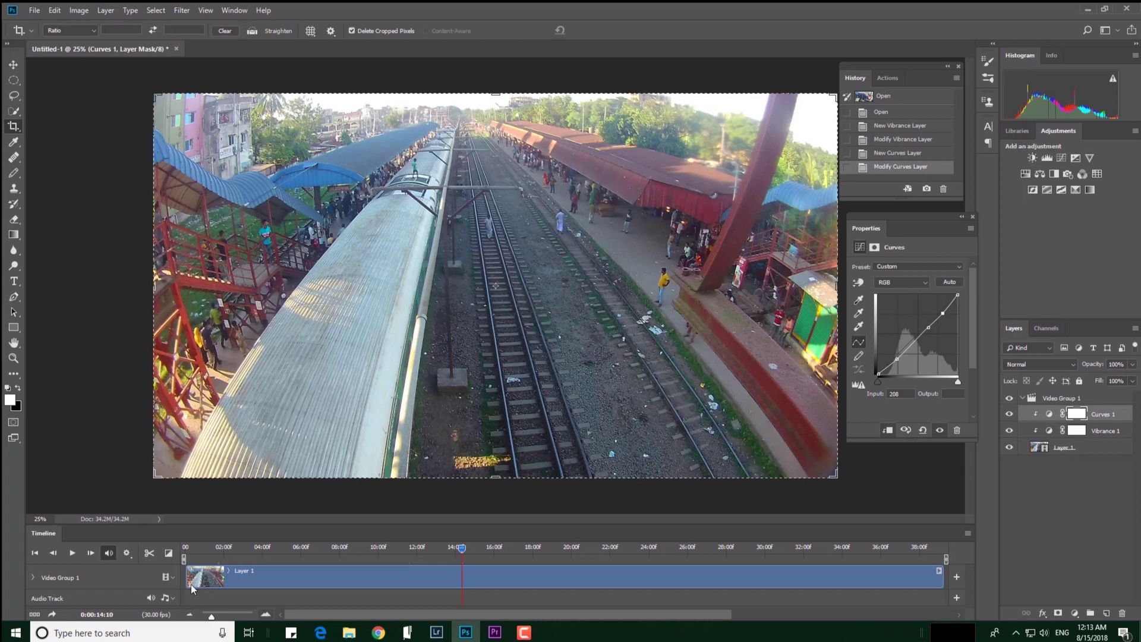
Set Render Video to the YouTube HD 1080p 29.97 preset, declining to replace Untitled-1.mp4
left_click(33, 11)
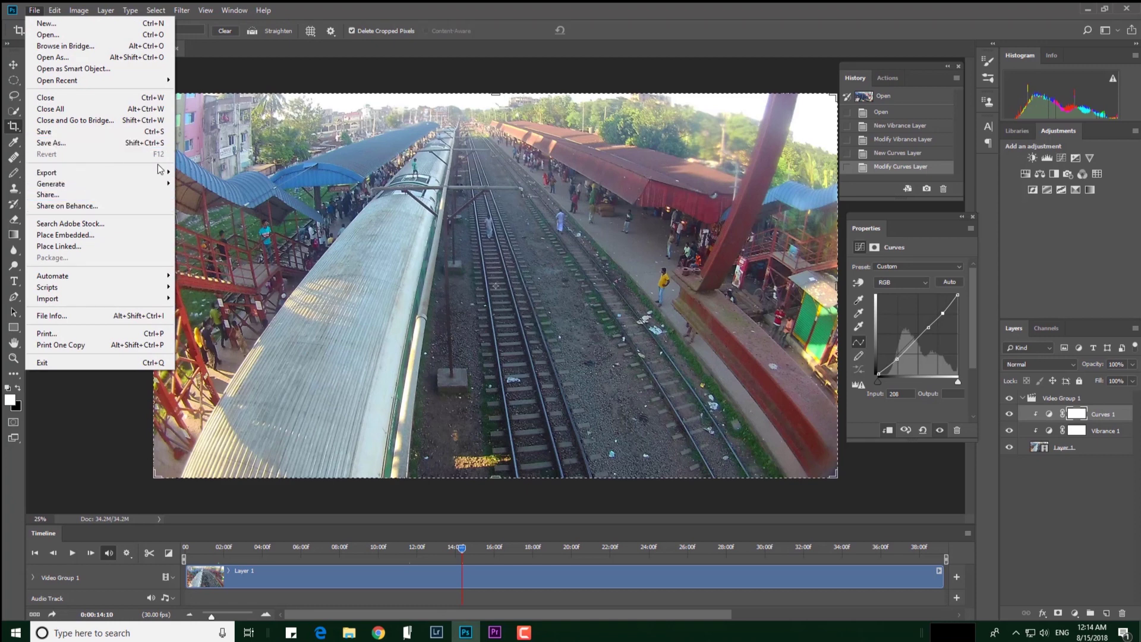
mouse_move(167, 172)
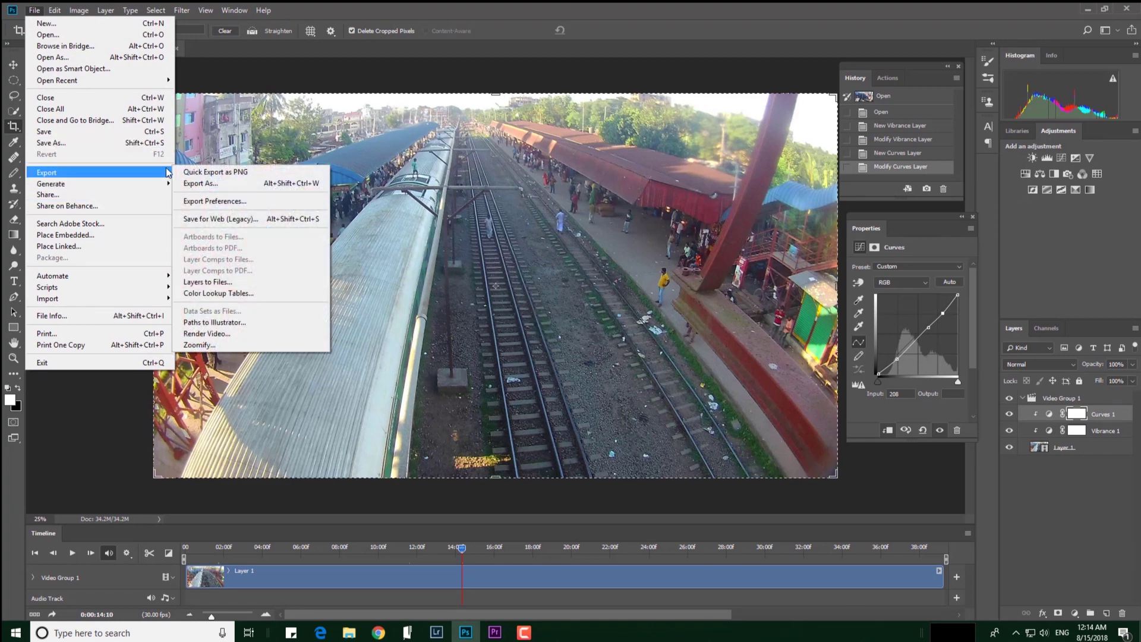
left_click(218, 334)
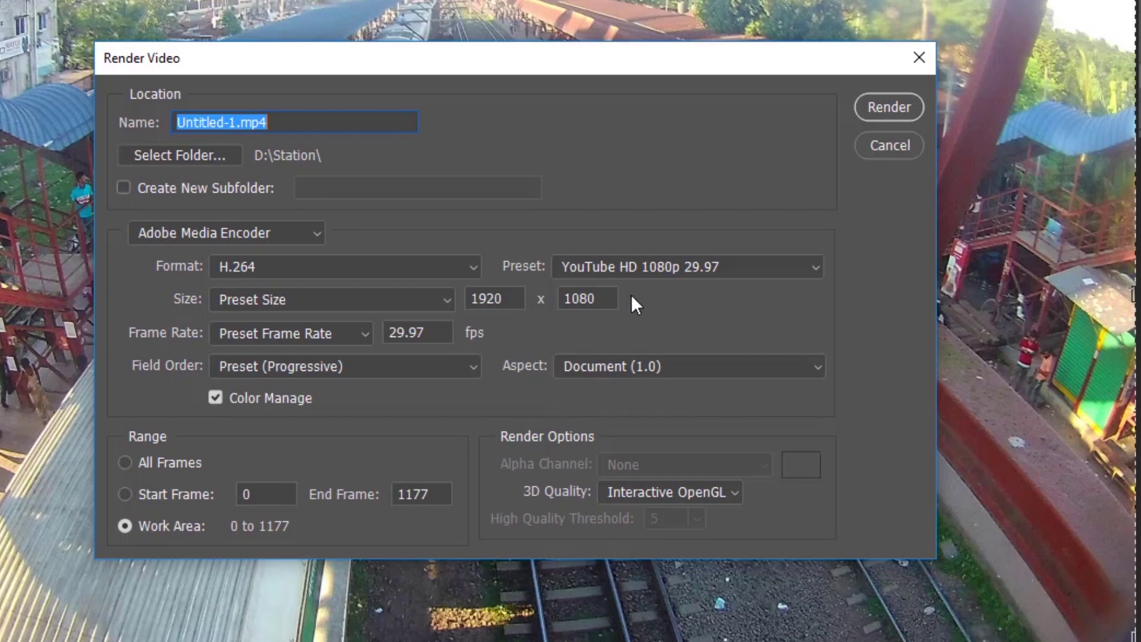
left_click(776, 267)
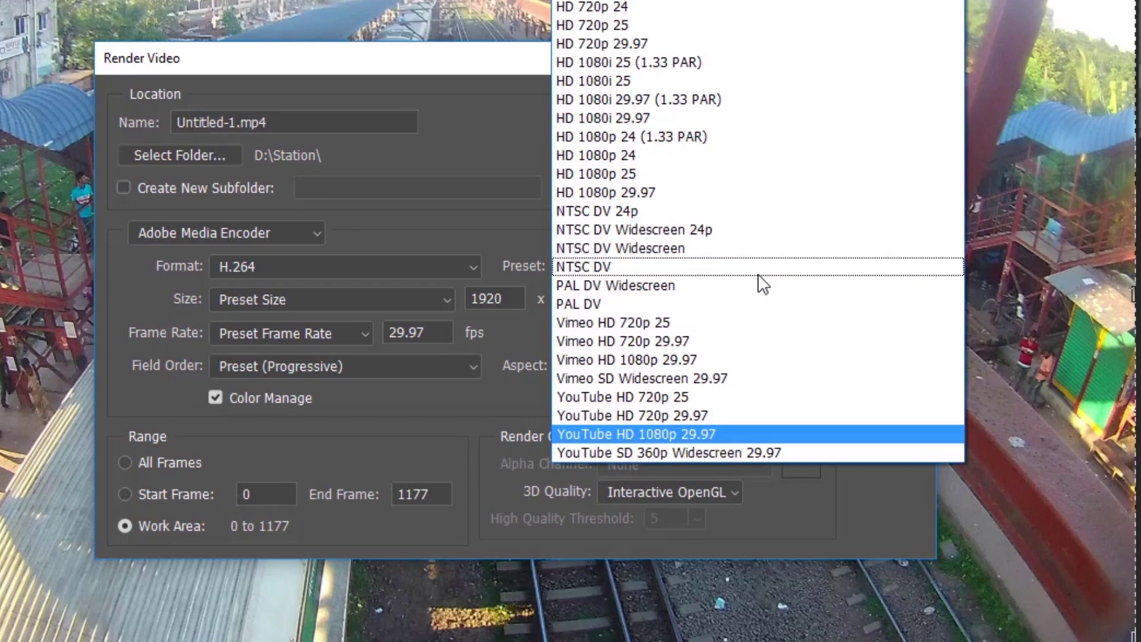
left_click(617, 434)
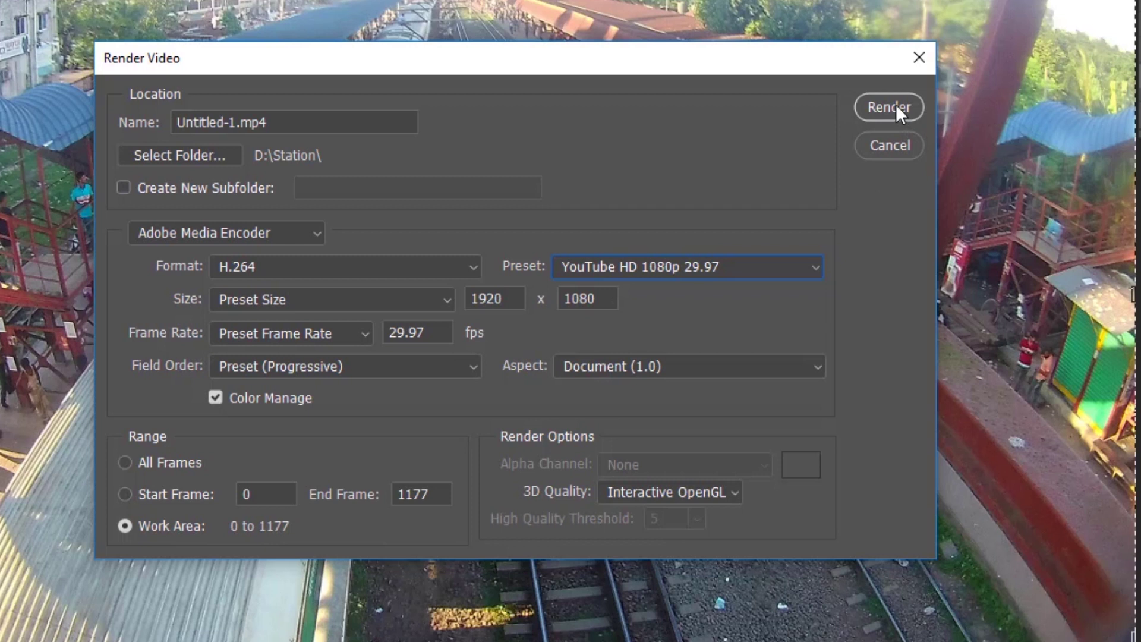
left_click(881, 107)
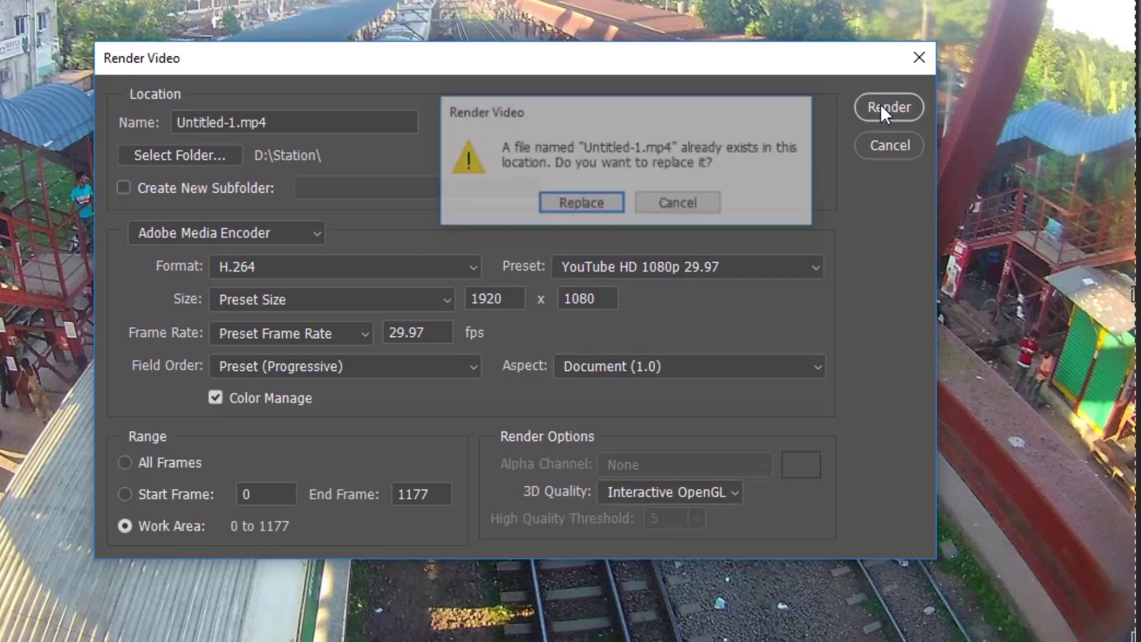
left_click(693, 203)
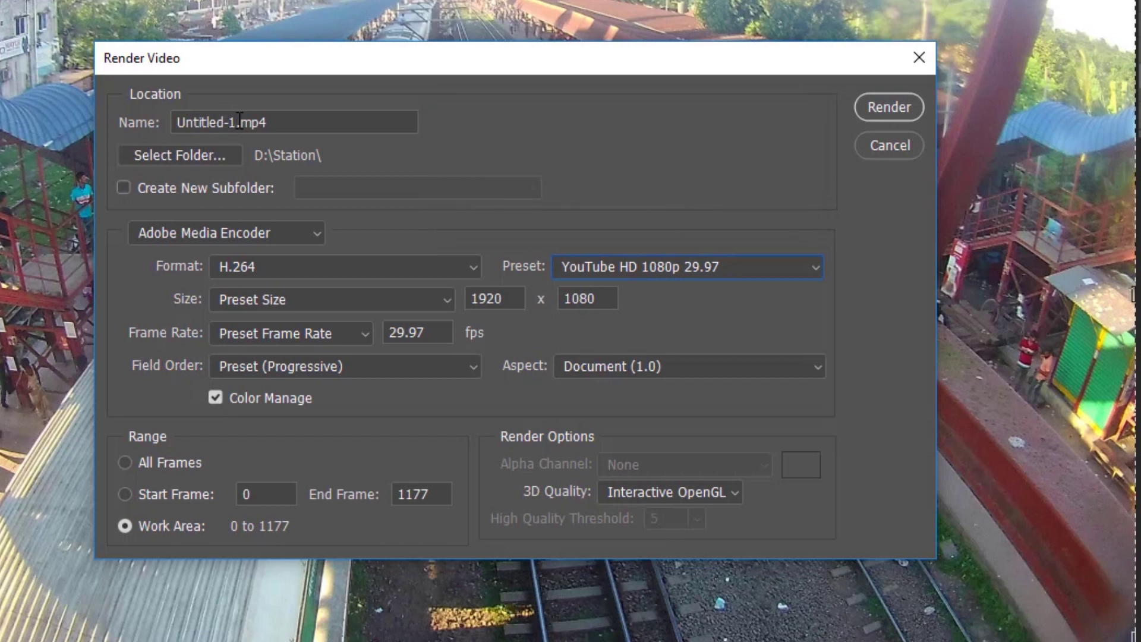
Rename the output file and render the H.264 video into D:\Station
left_click(235, 121)
left_click(235, 121)
key("BackSpace")
key("BackSpace")
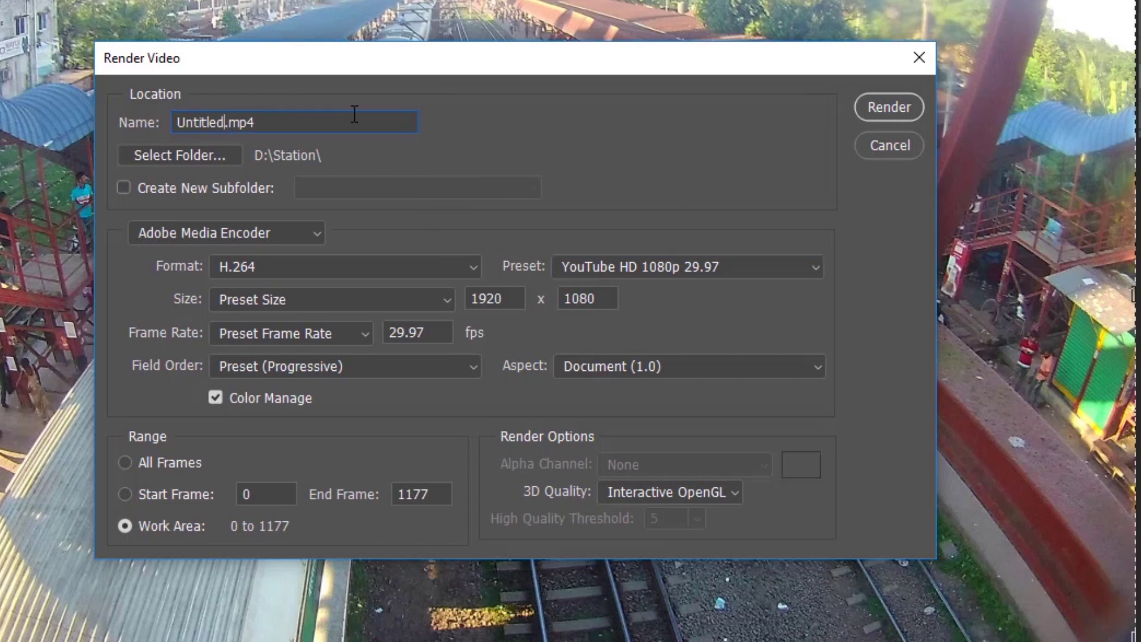
key("BackSpace")
key("BackSpace")
key("BackSpace")
key("BackSpace")
type("sta")
type("tion ")
type("ti")
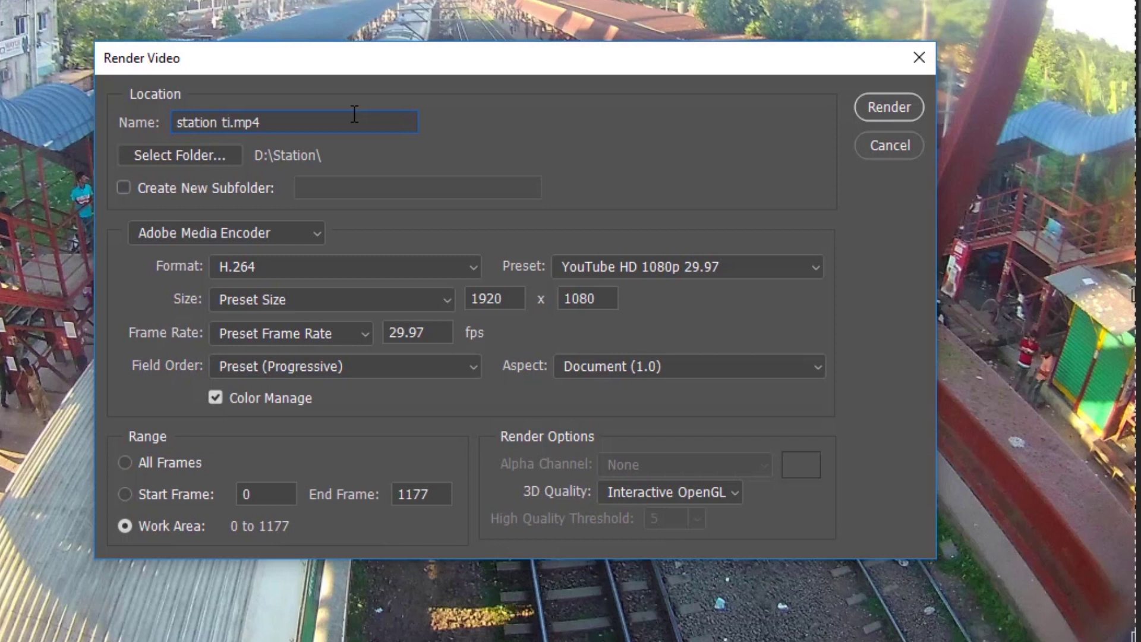
type("me")
key("BackSpace")
key("BackSpace")
key("BackSpace")
left_click(891, 108)
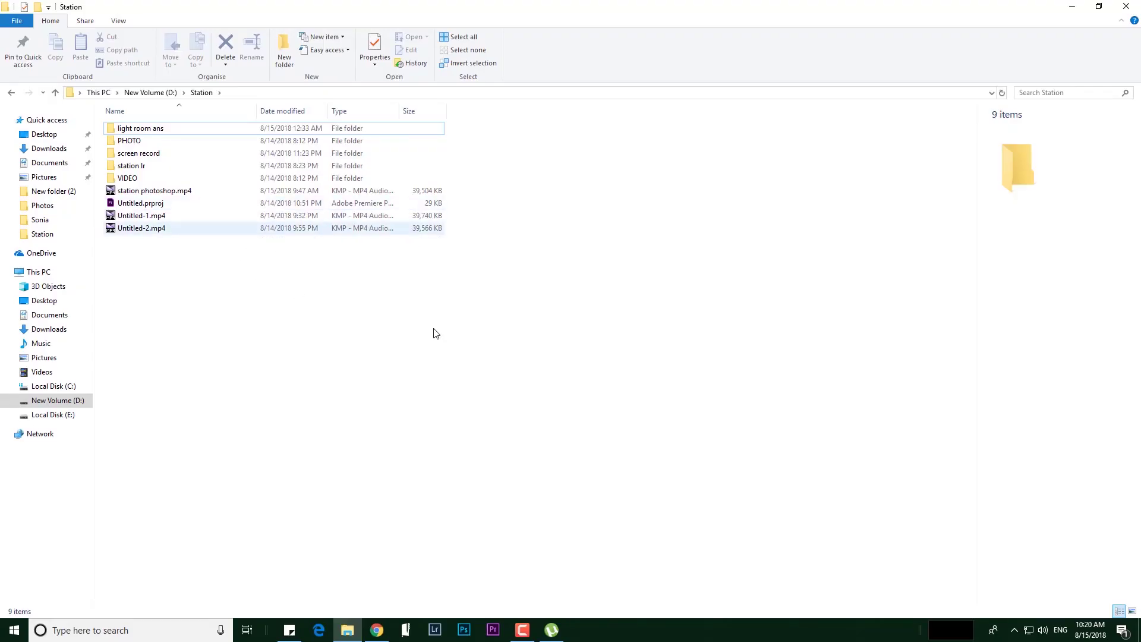
Launch Premiere Pro CC 2018 and start a new project
left_click(497, 635)
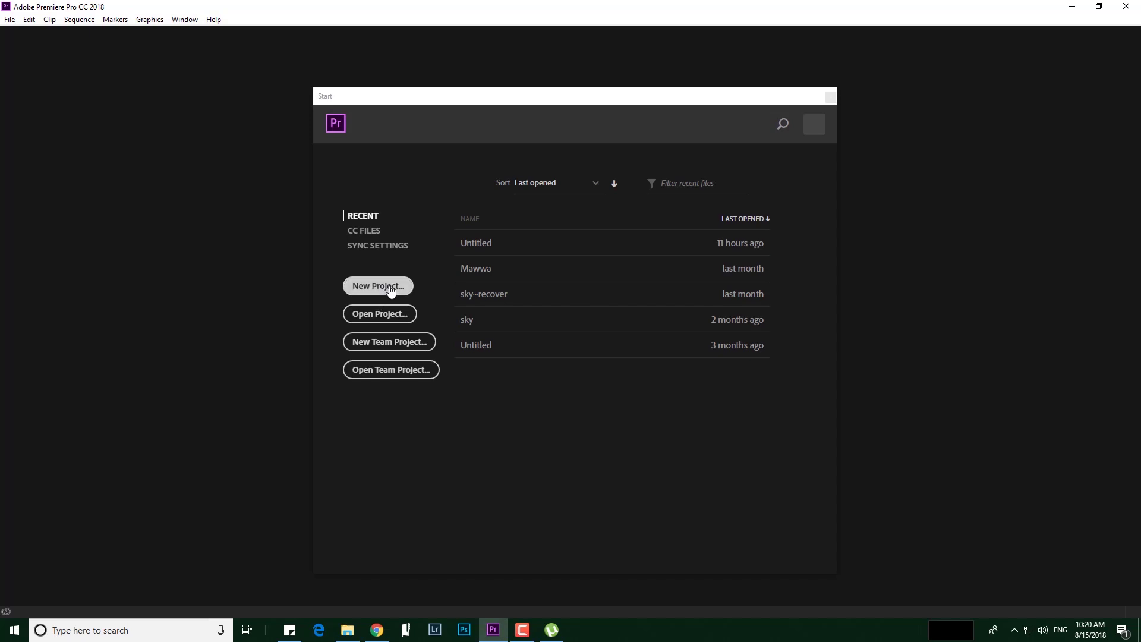
left_click(390, 290)
type("station time lapse")
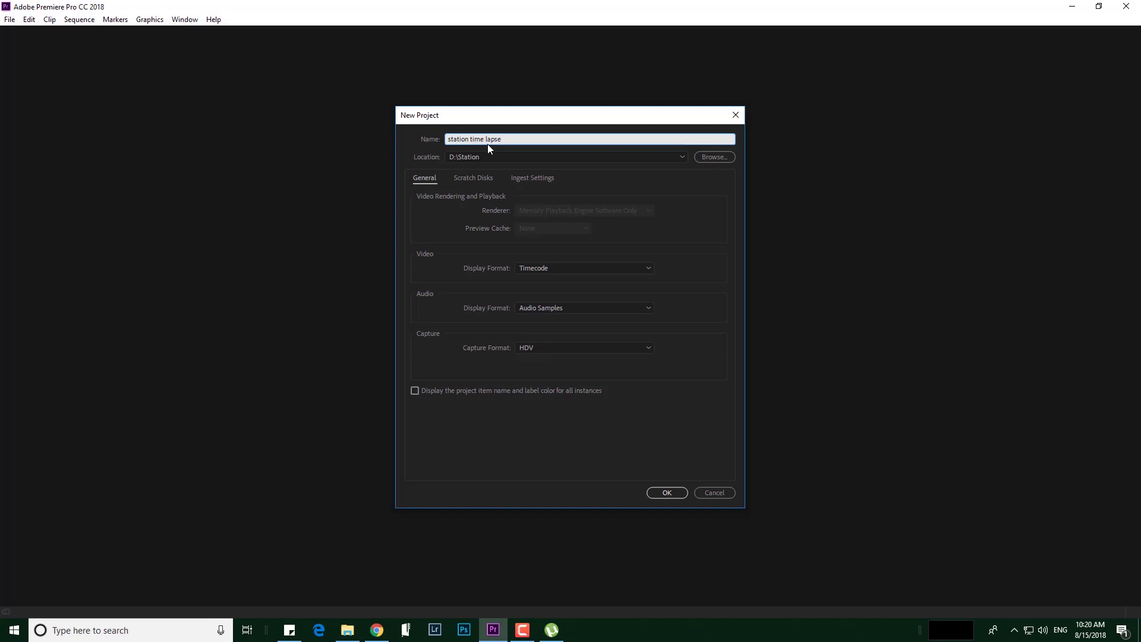
Import station photoshop.mp4 from D:\Station into the new station time lapse project and widen the Project panel
left_click(677, 497)
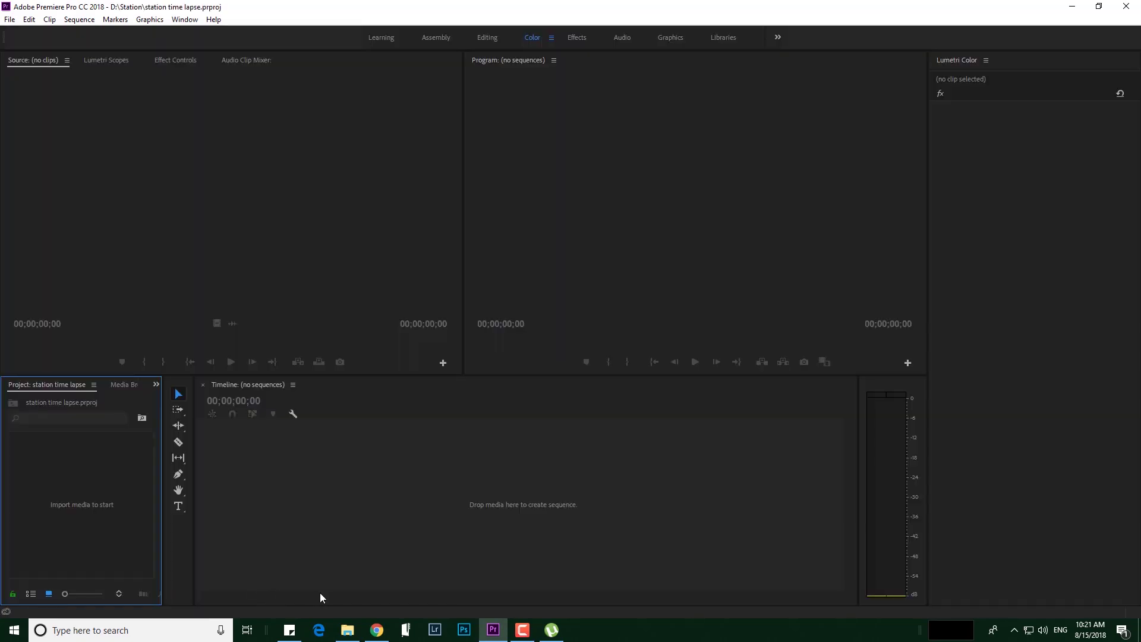
left_click(347, 630)
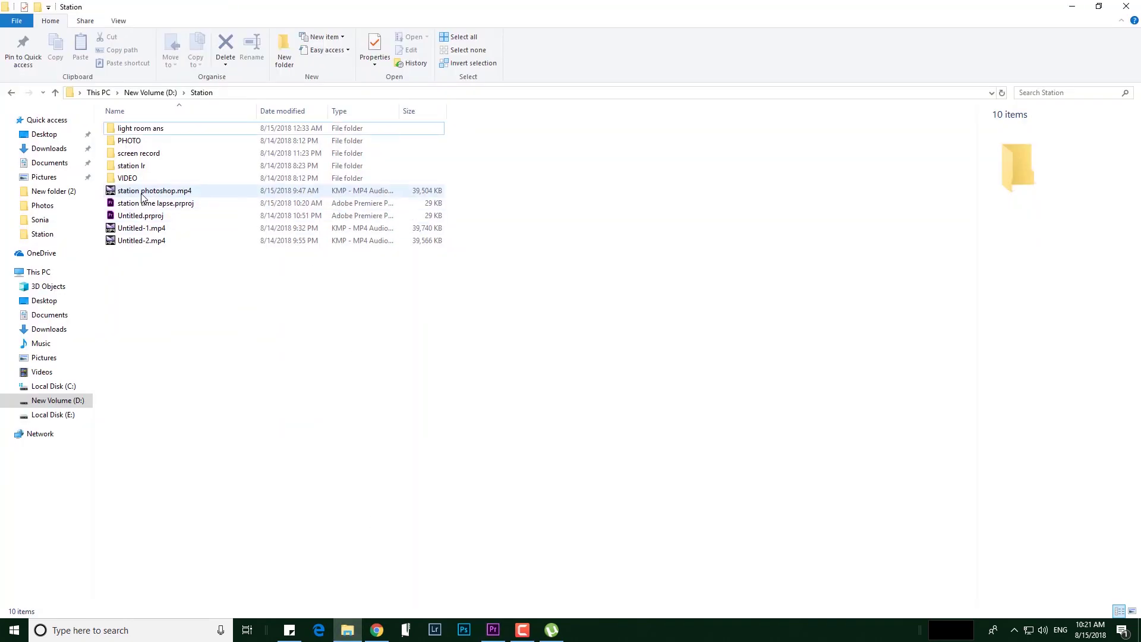
mouse_move(158, 192)
left_mouse_down()
mouse_move(428, 512)
mouse_move(491, 627)
mouse_move(127, 517)
left_mouse_up()
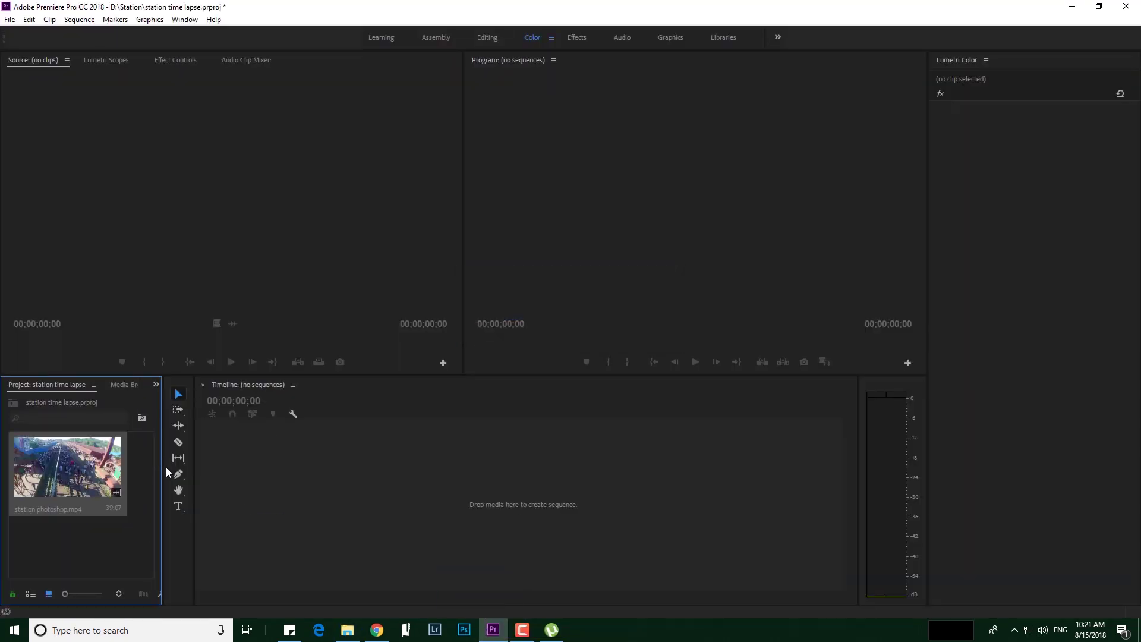
left_click_drag(162, 465, 267, 475)
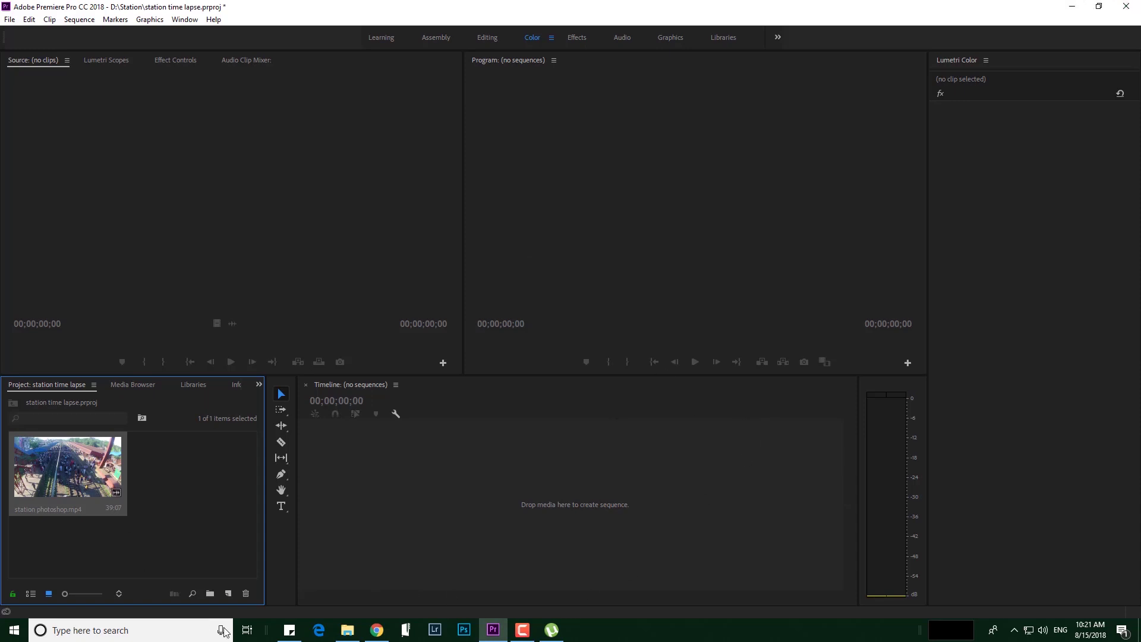
left_click(347, 630)
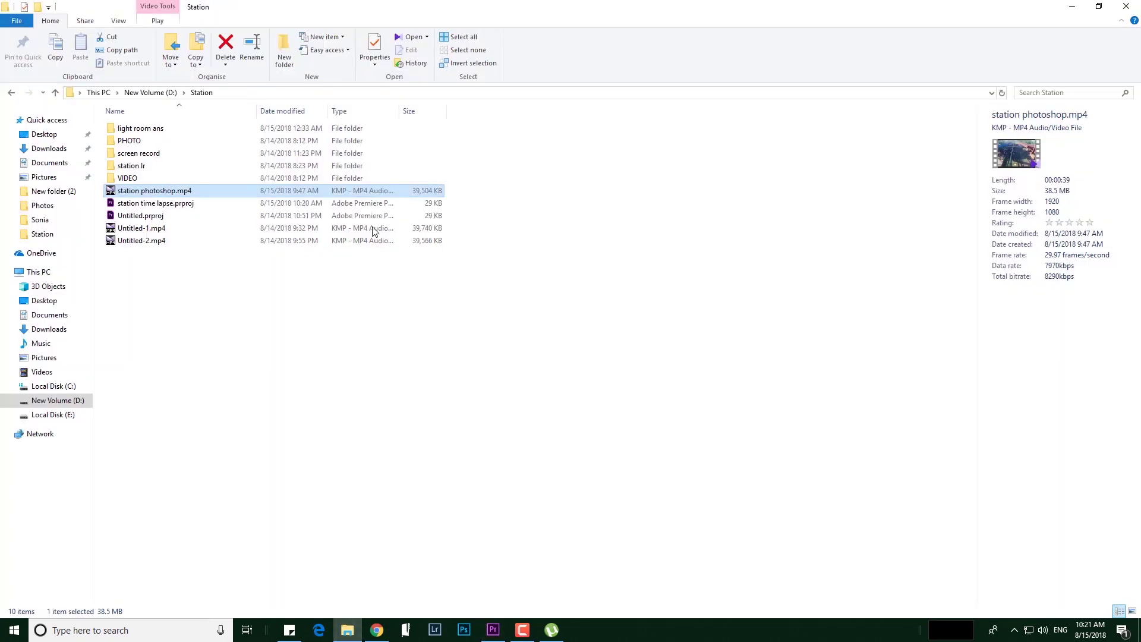
Cut Anachronist_Oddities.mp3 from the Downloads folder
left_click(62, 328)
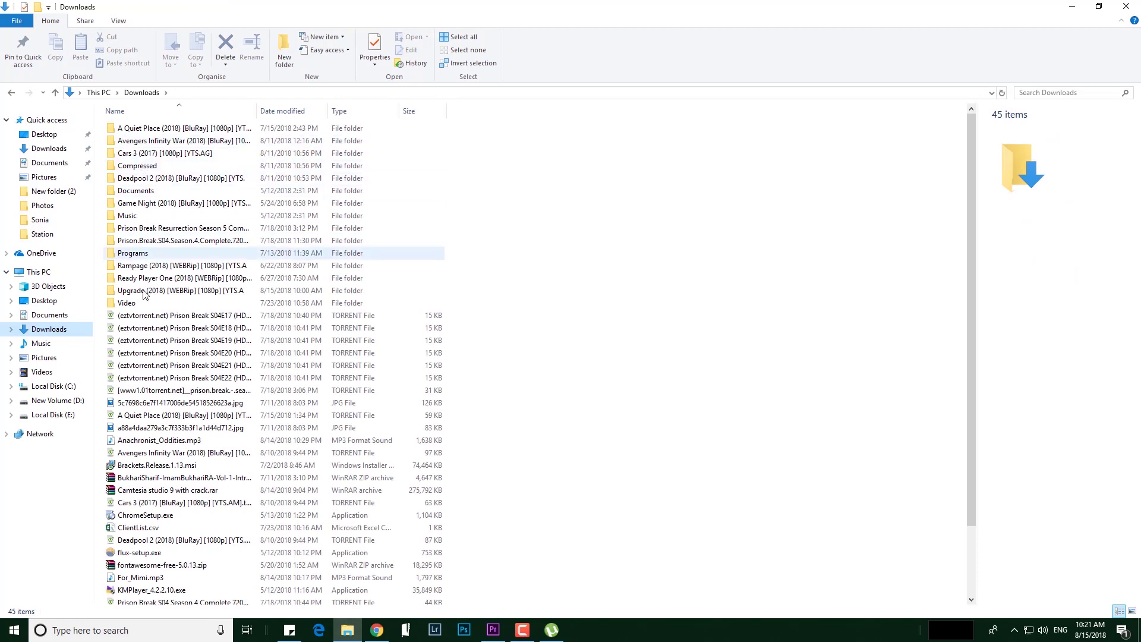
scroll(145, 419, "down", 1)
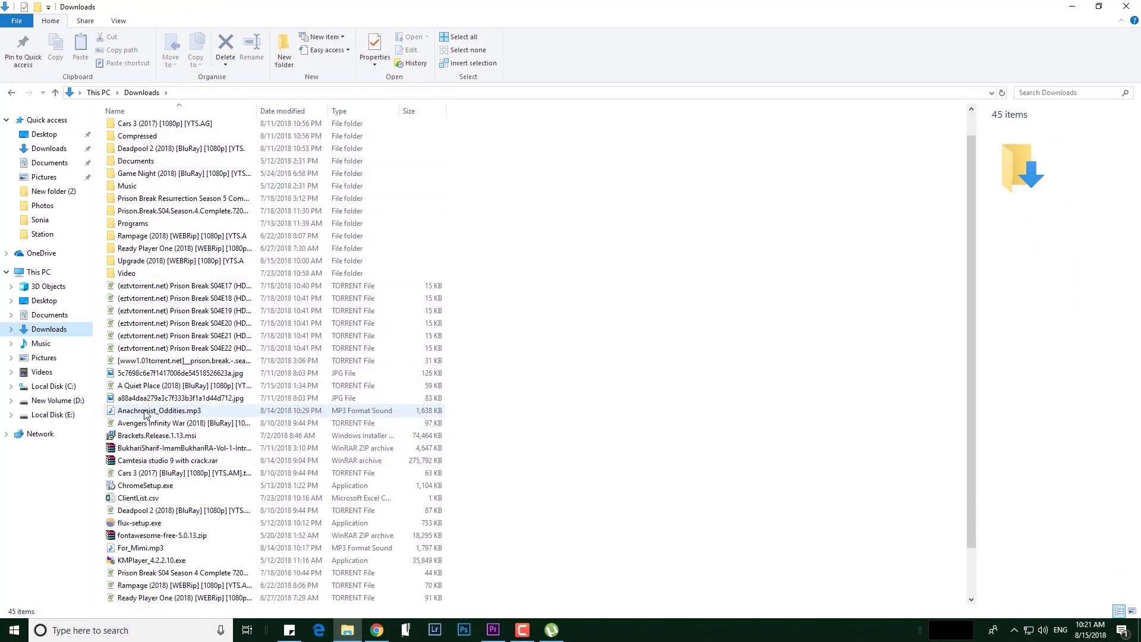
right_click(145, 414)
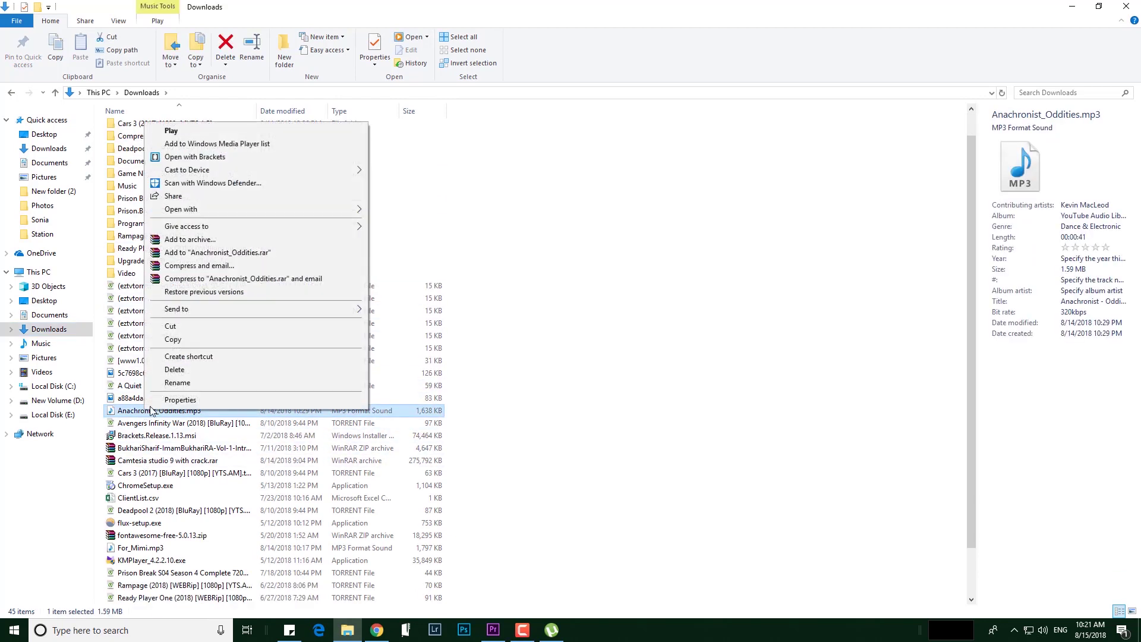
left_click(173, 326)
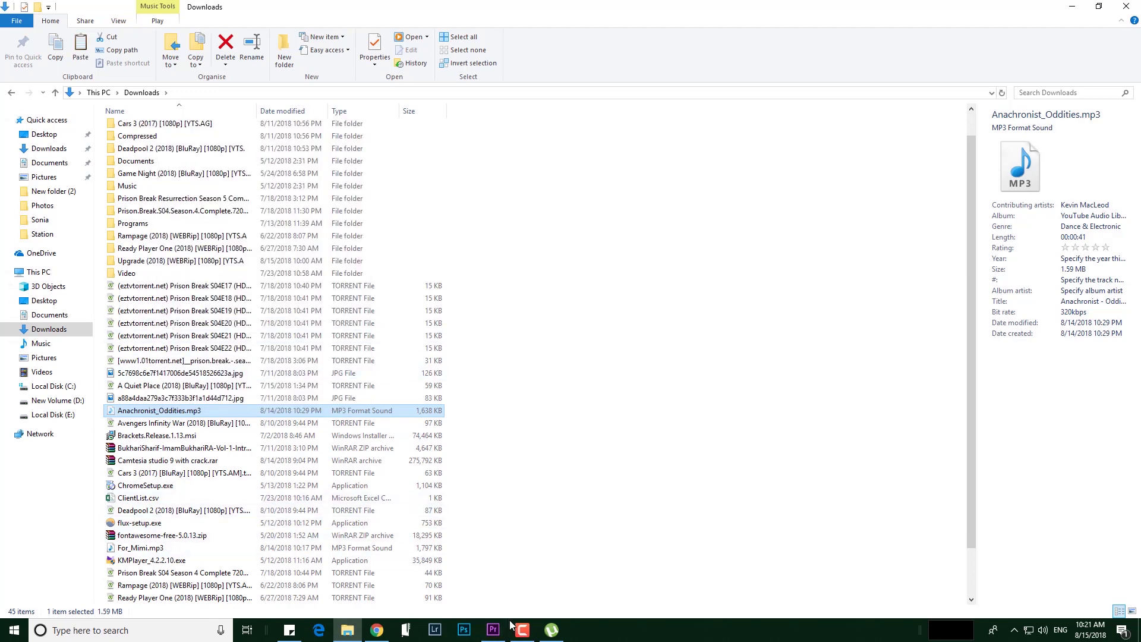
left_click(492, 629)
right_click(170, 496)
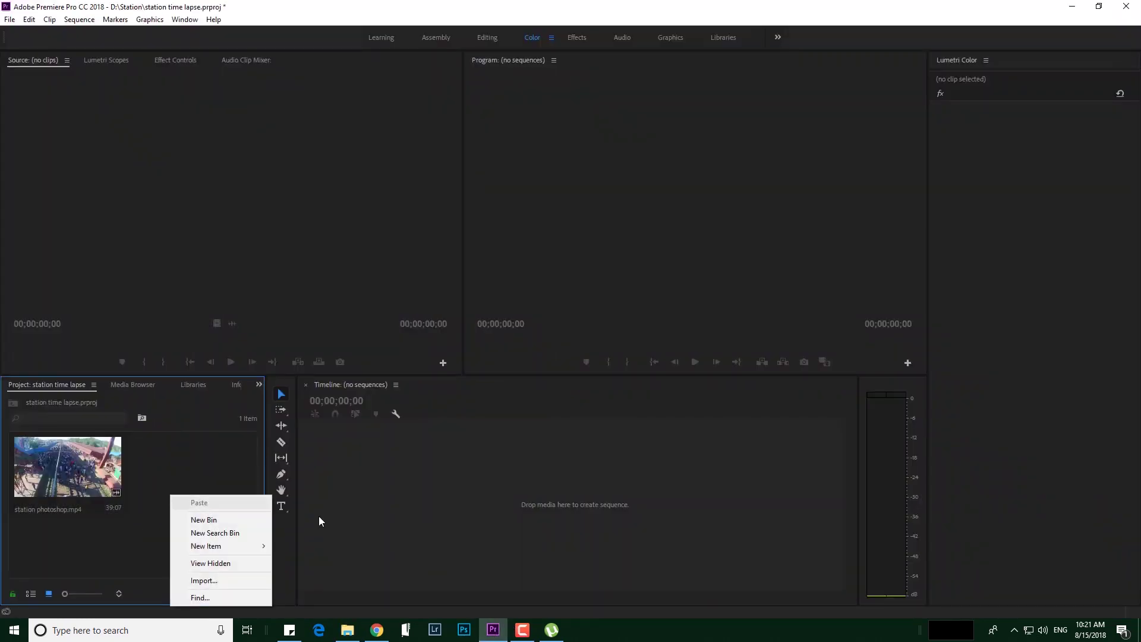
Paste Anachronist_Oddities.mp3 into D:\Station and drag it into the Premiere project
left_click(347, 629)
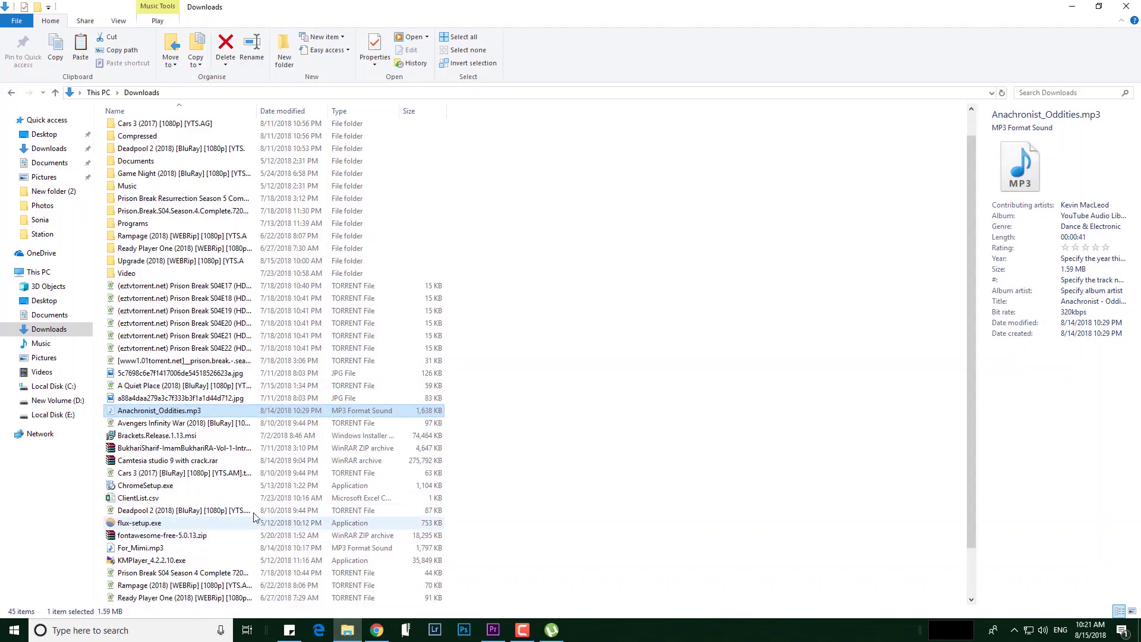
left_click(7, 93)
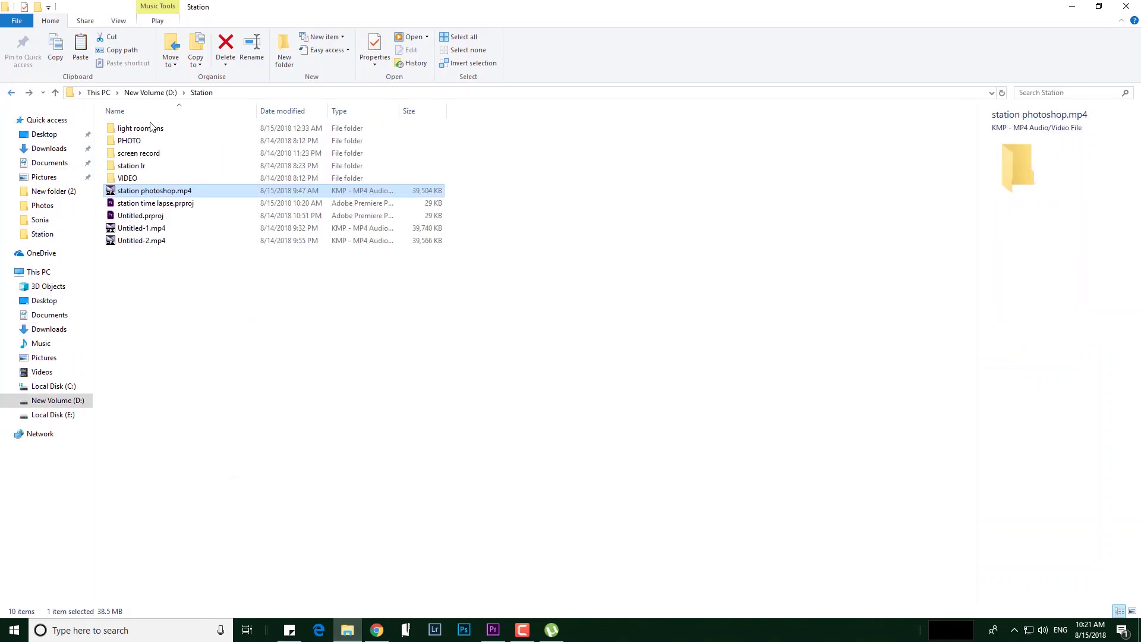
right_click(224, 307)
left_click(253, 389)
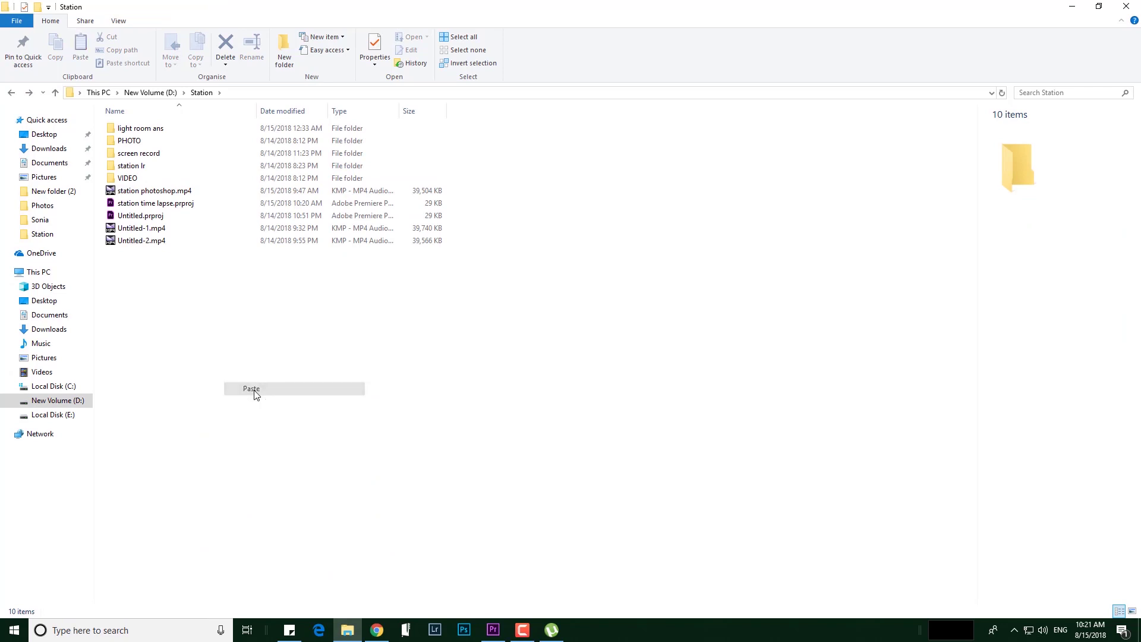
mouse_move(178, 254)
left_mouse_down()
mouse_move(495, 630)
mouse_move(218, 527)
left_mouse_up()
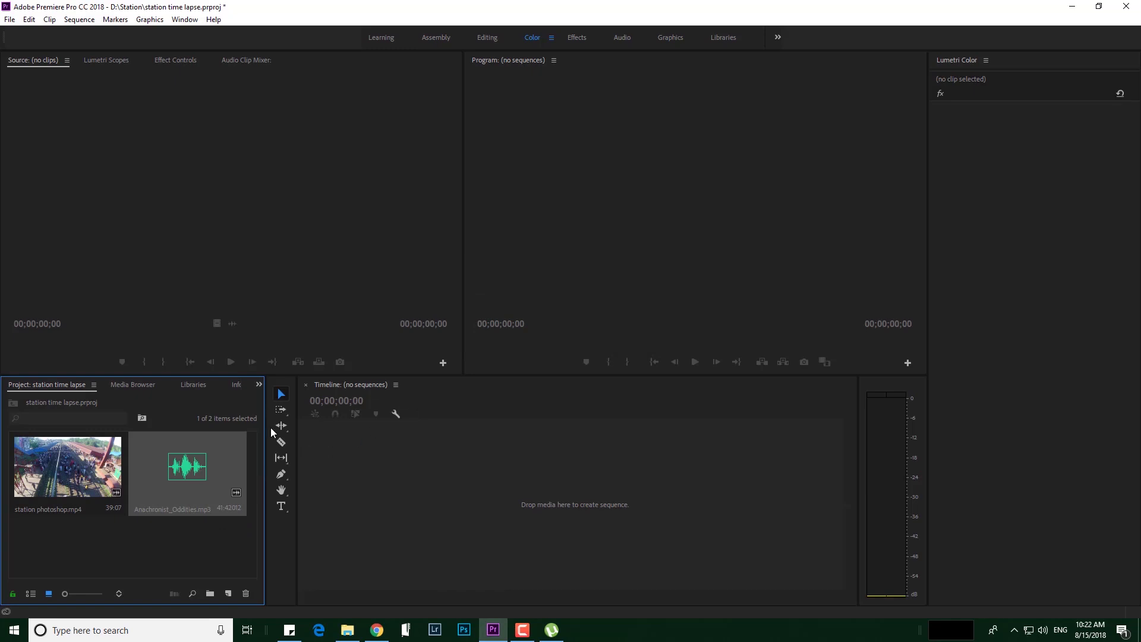
Build a station photoshop sequence from the clip and add Anachronist_Oddities.mp3 on audio track A2
left_click_drag(117, 472, 423, 469)
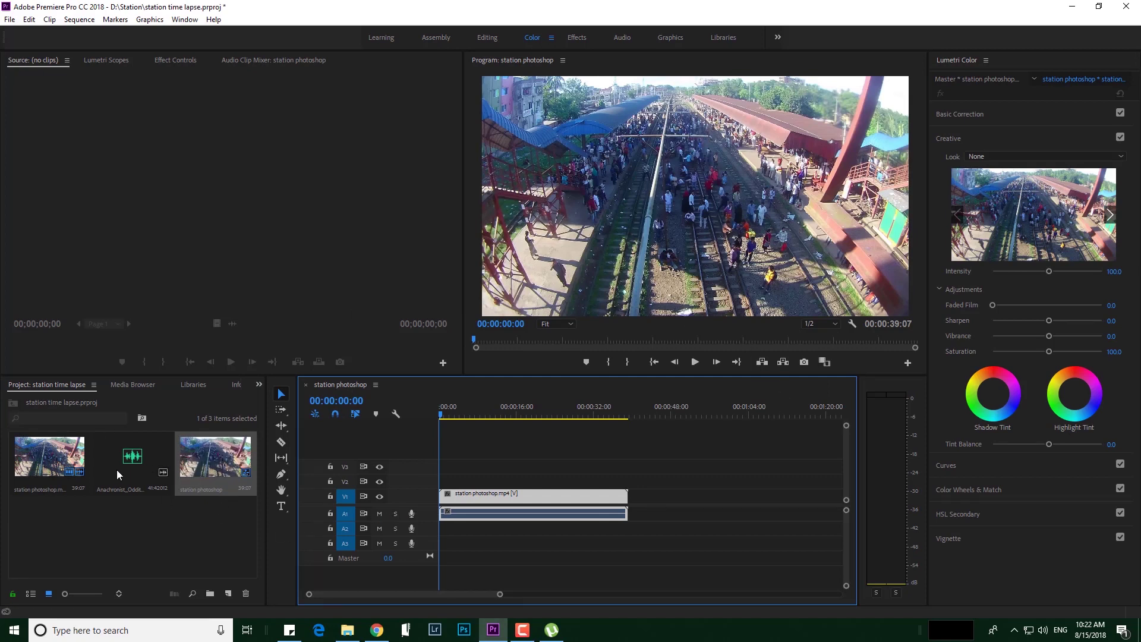
left_click_drag(116, 469, 442, 530)
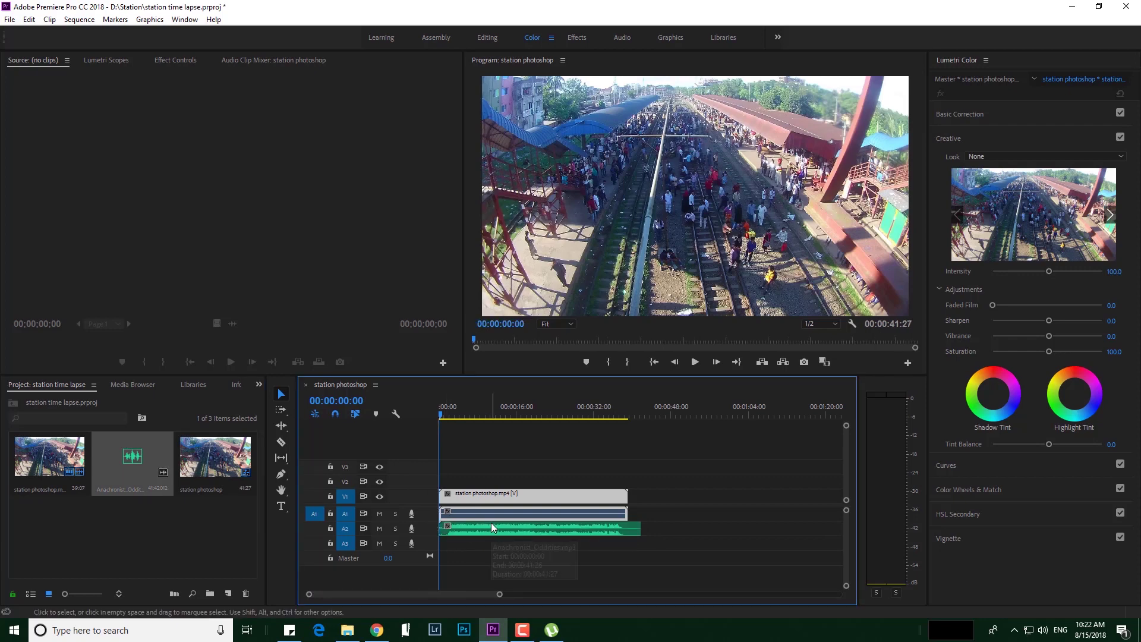
Unlink and drop the clip's own audio, move the music onto A1, and trim it to end at 00:00:38:07
right_click(542, 501)
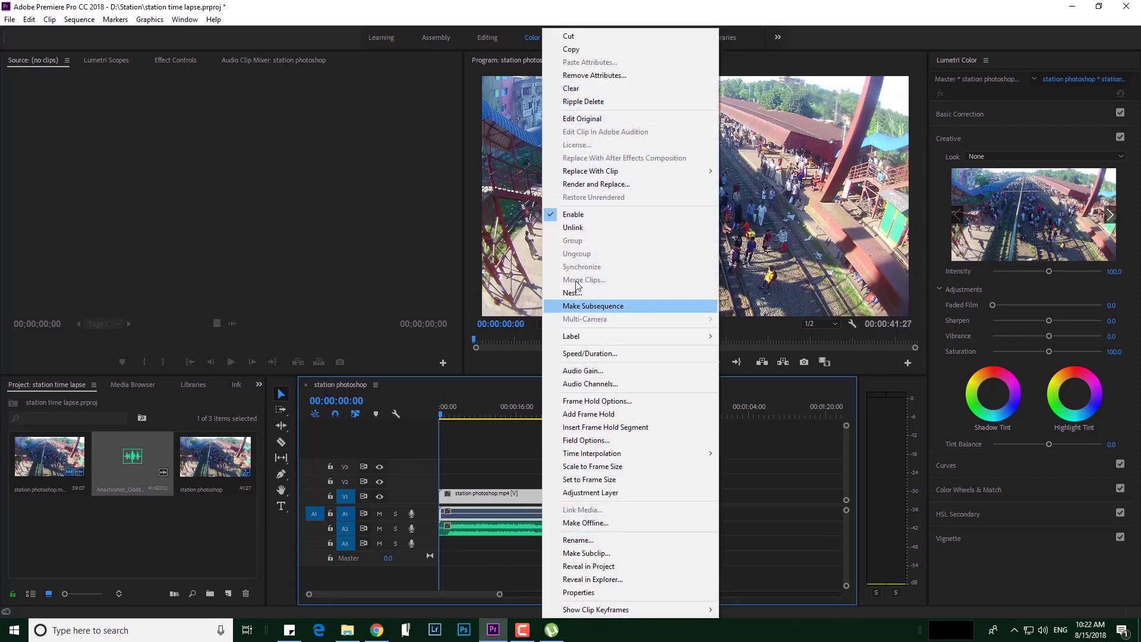
left_click(573, 232)
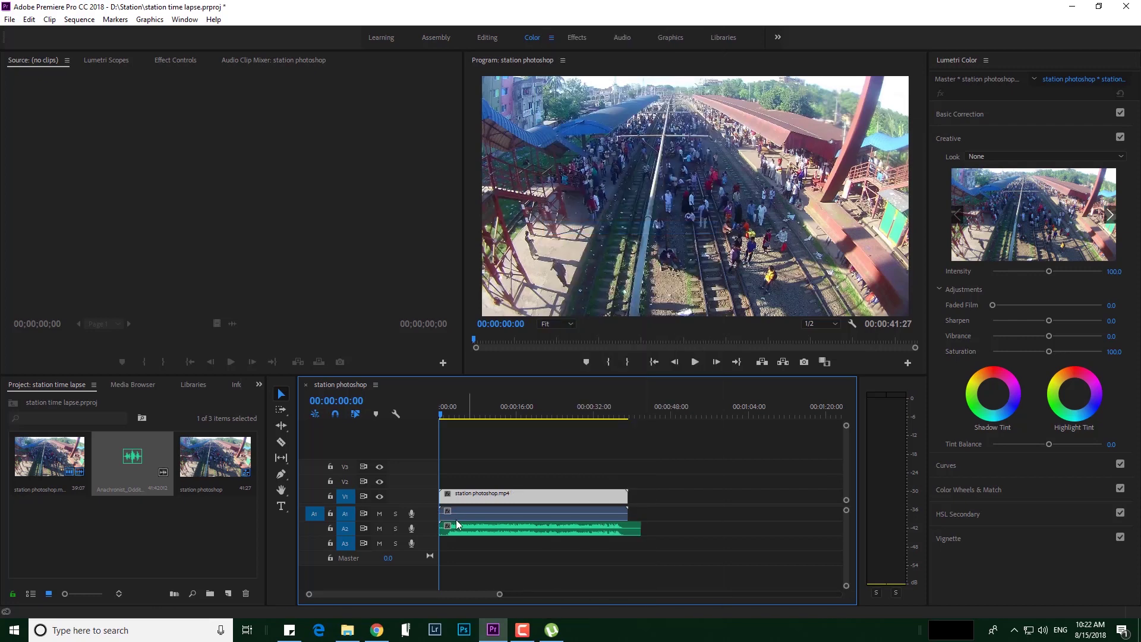
left_click(477, 509)
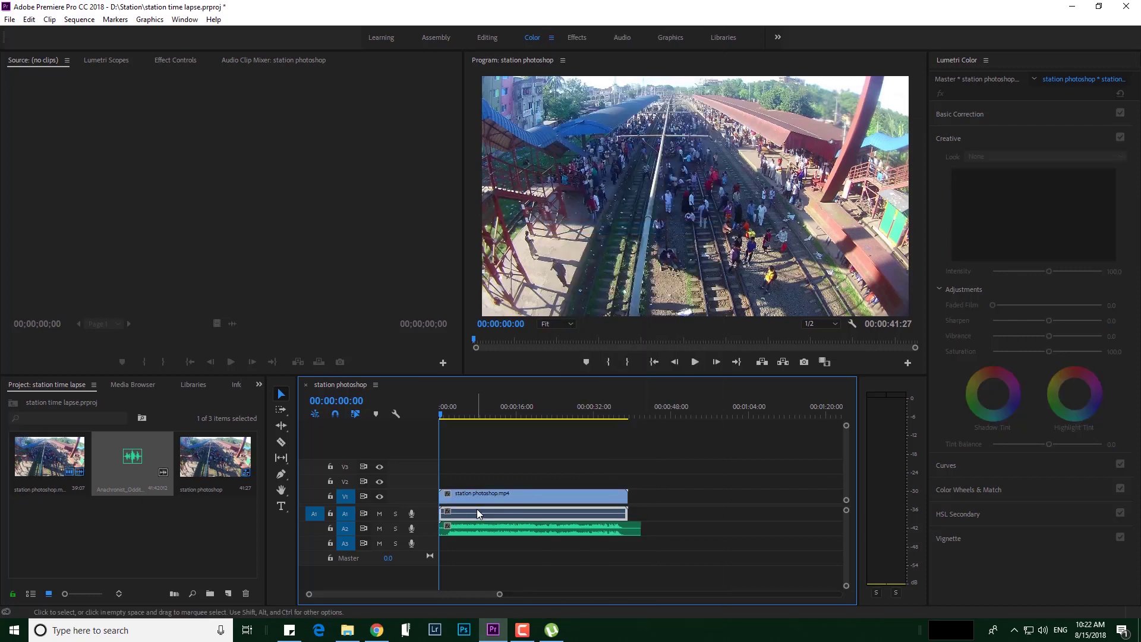
left_click(509, 523)
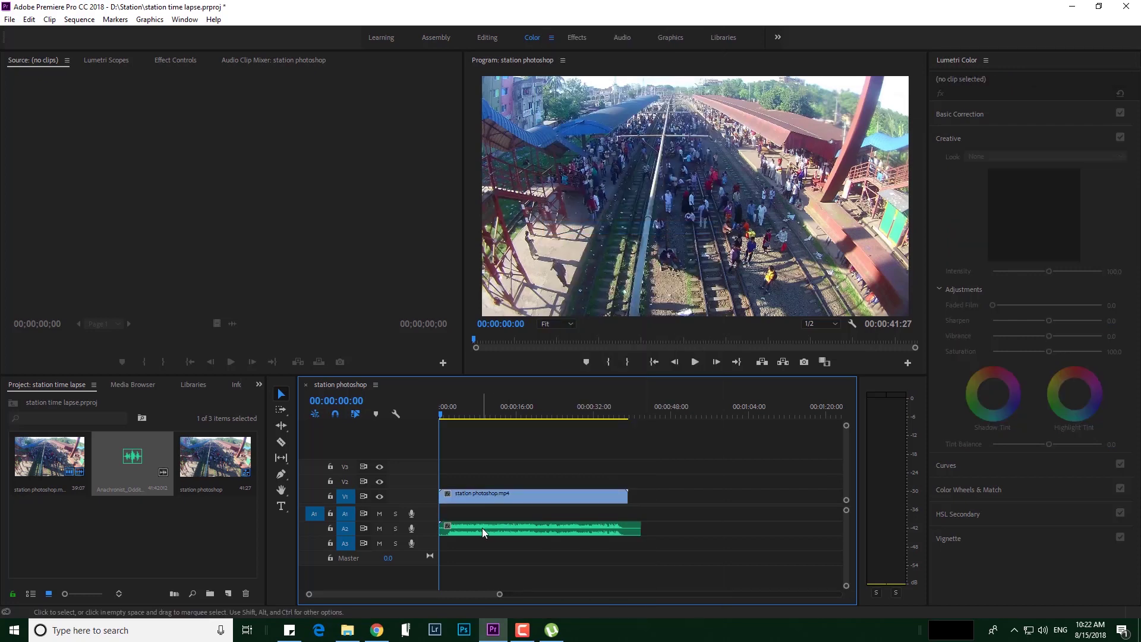
left_click_drag(482, 528, 485, 513)
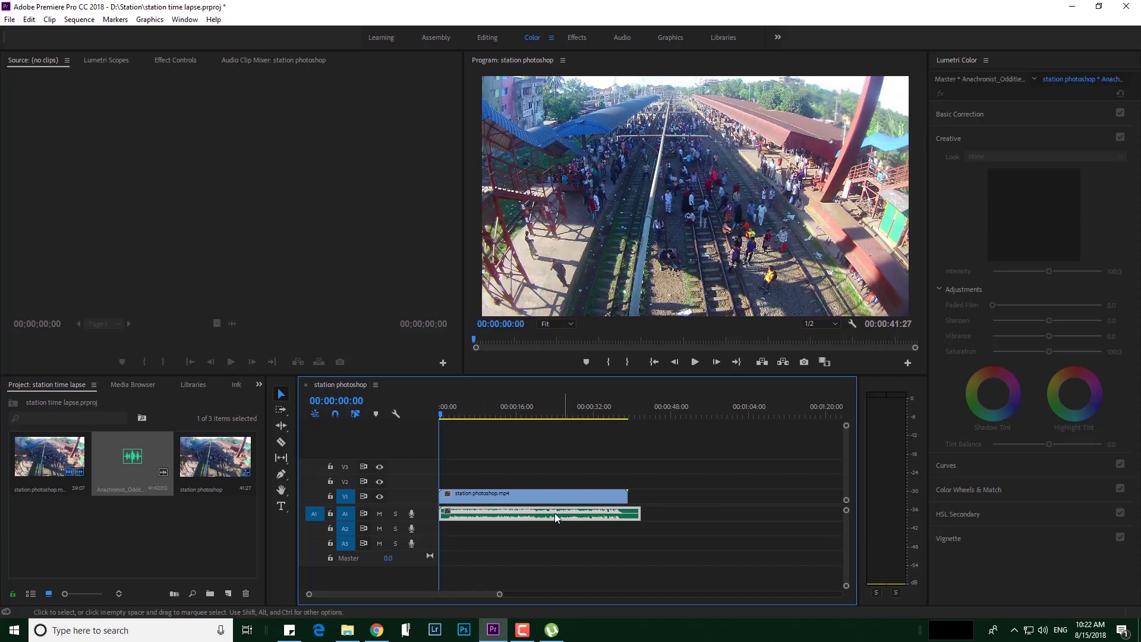
left_click(526, 499)
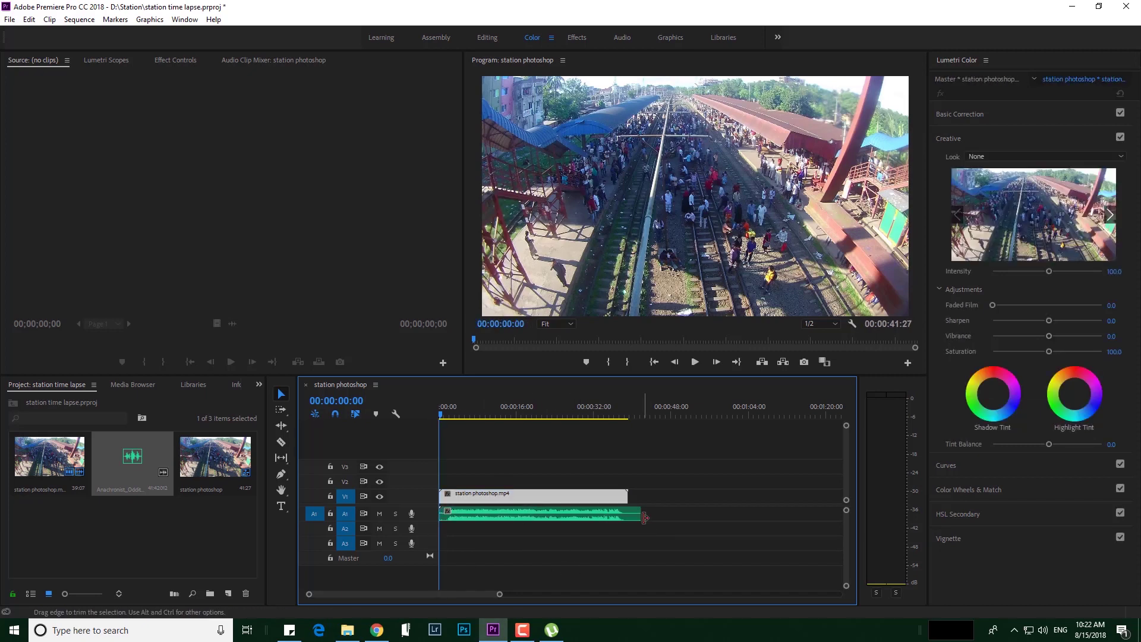
left_click_drag(639, 514, 629, 513)
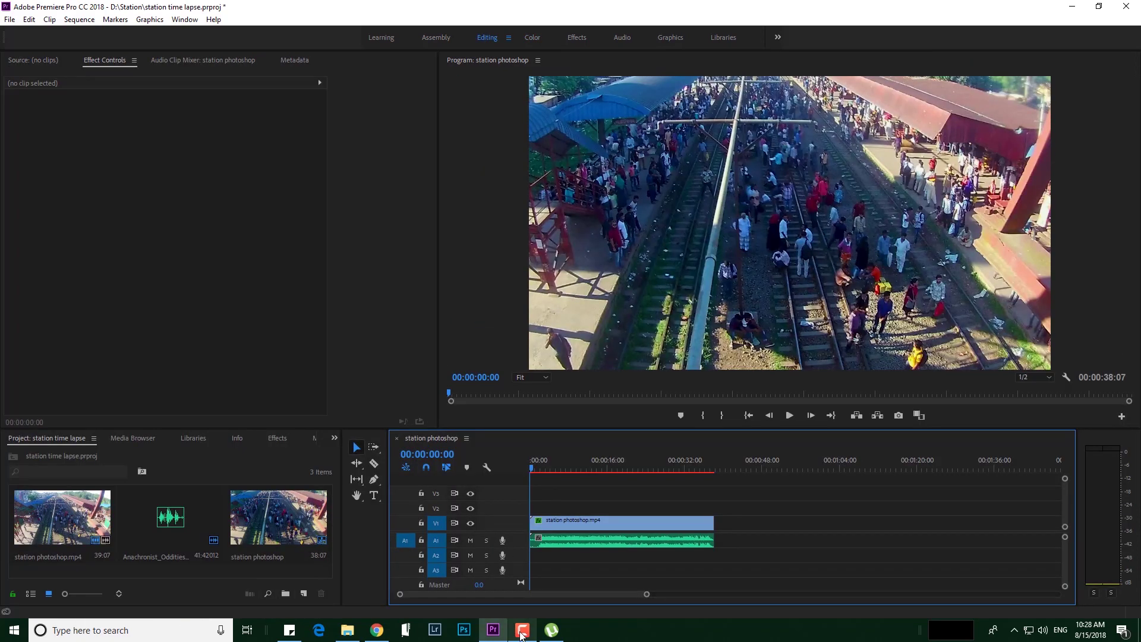
Import Untitled-2.mp4 from D:\Station and place it on V2 above station photoshop.mp4
mouse_move(386, 635)
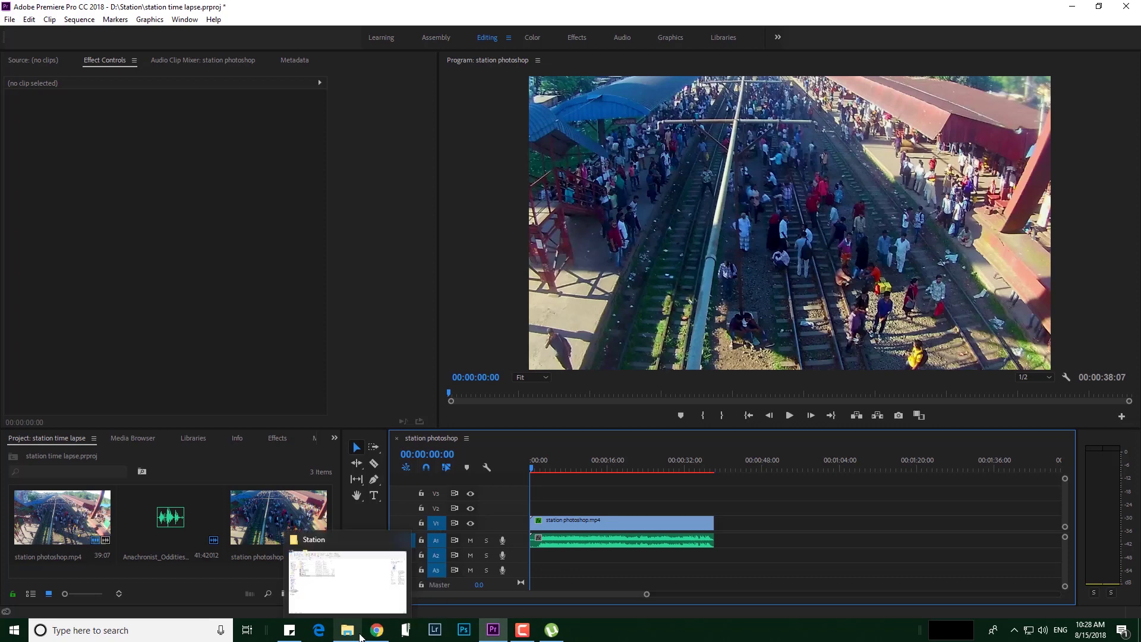
left_click(359, 604)
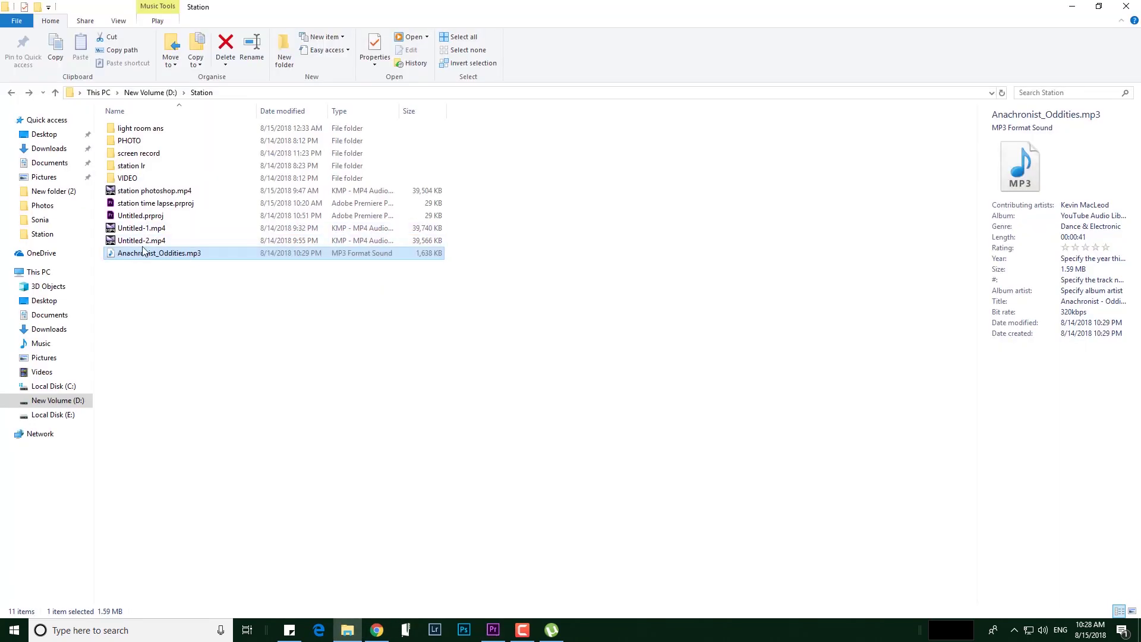
left_click_drag(128, 242, 431, 600)
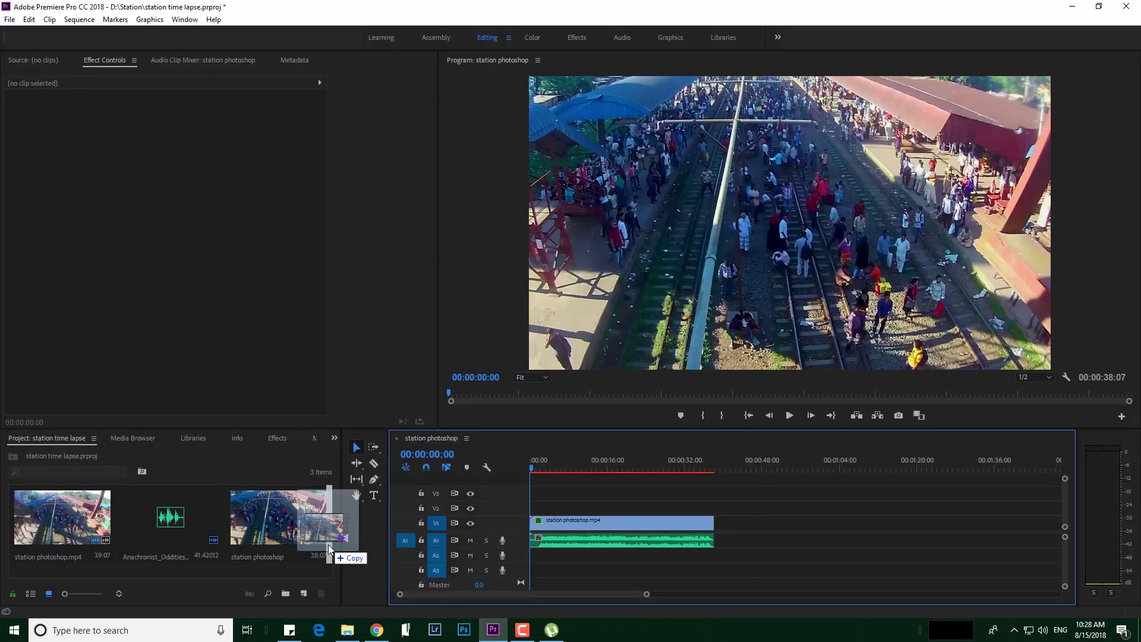
left_click_drag(292, 552, 335, 547)
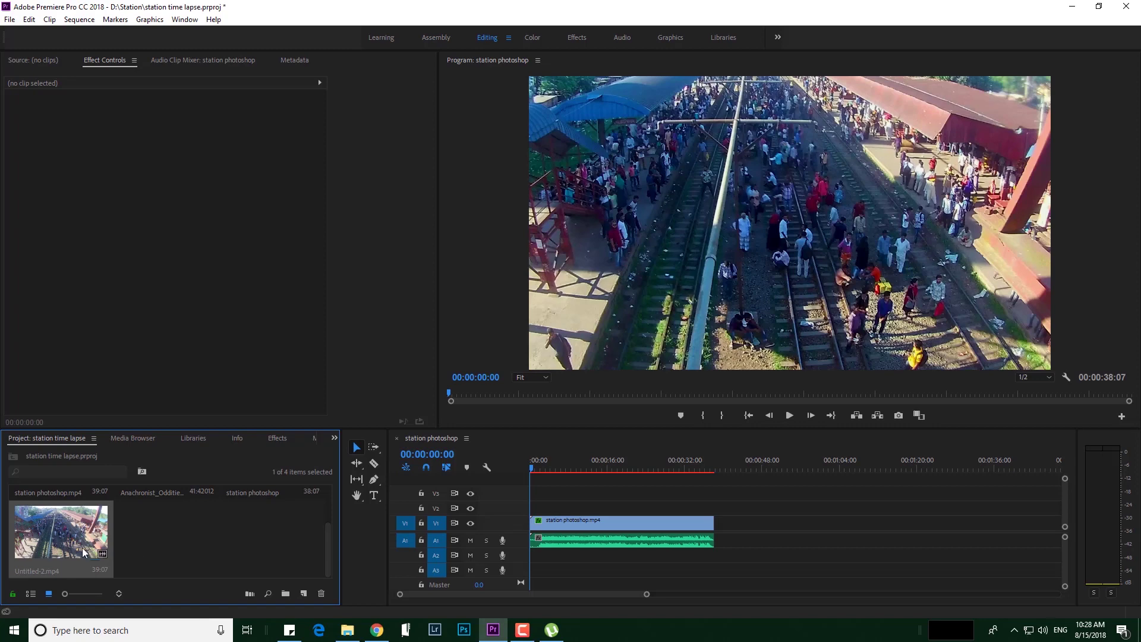
mouse_move(84, 552)
left_mouse_down()
mouse_move(588, 512)
mouse_move(538, 511)
left_mouse_up()
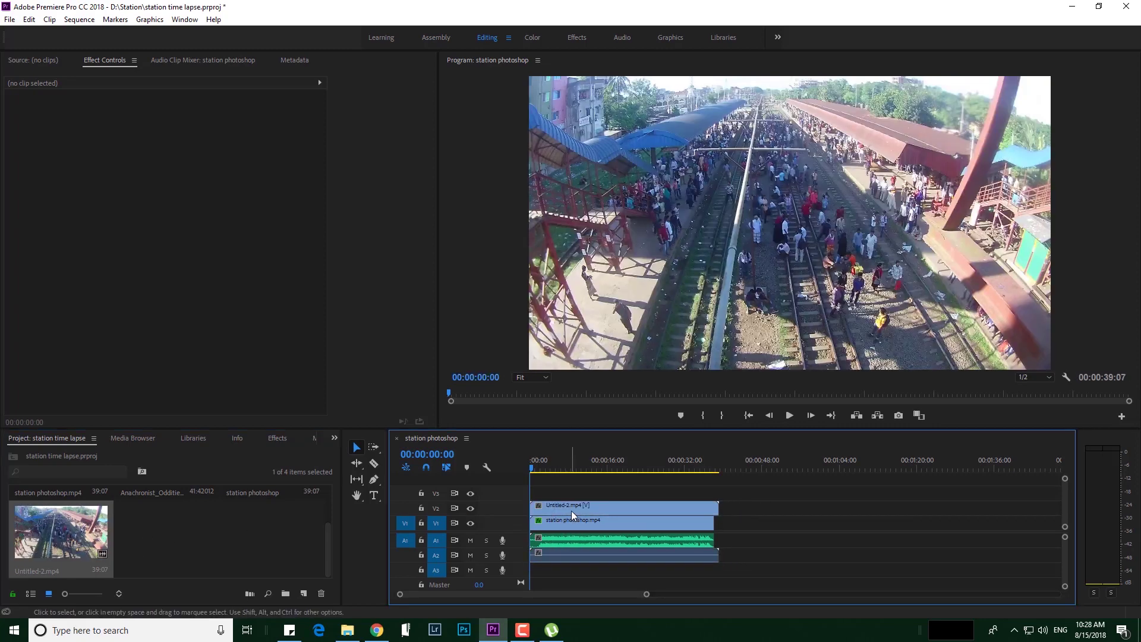
Unlink and delete Untitled-2.mp4's audio, then trim the V2 clip one second to end at 00:00:38:07
right_click(571, 511)
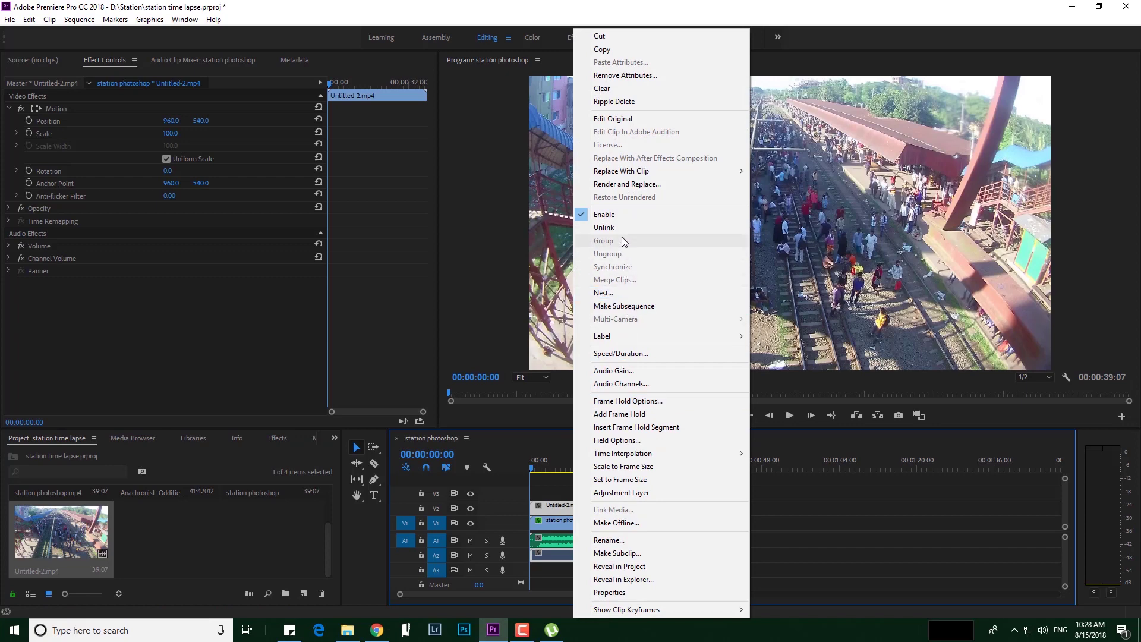
left_click(622, 230)
left_click(580, 556)
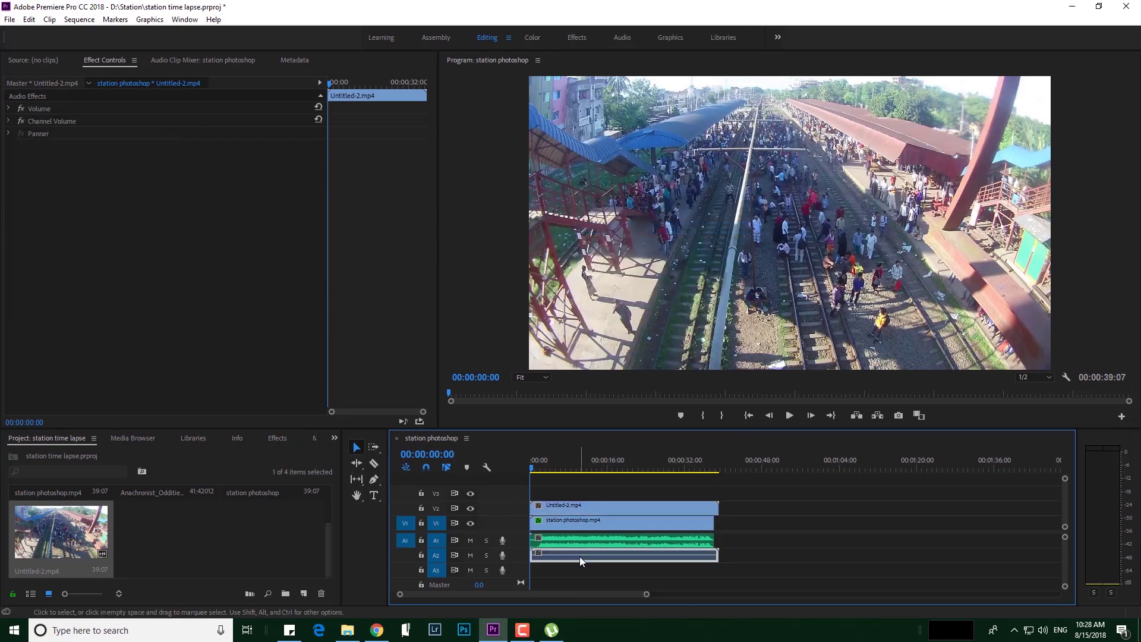
key("Delete")
left_click(579, 510)
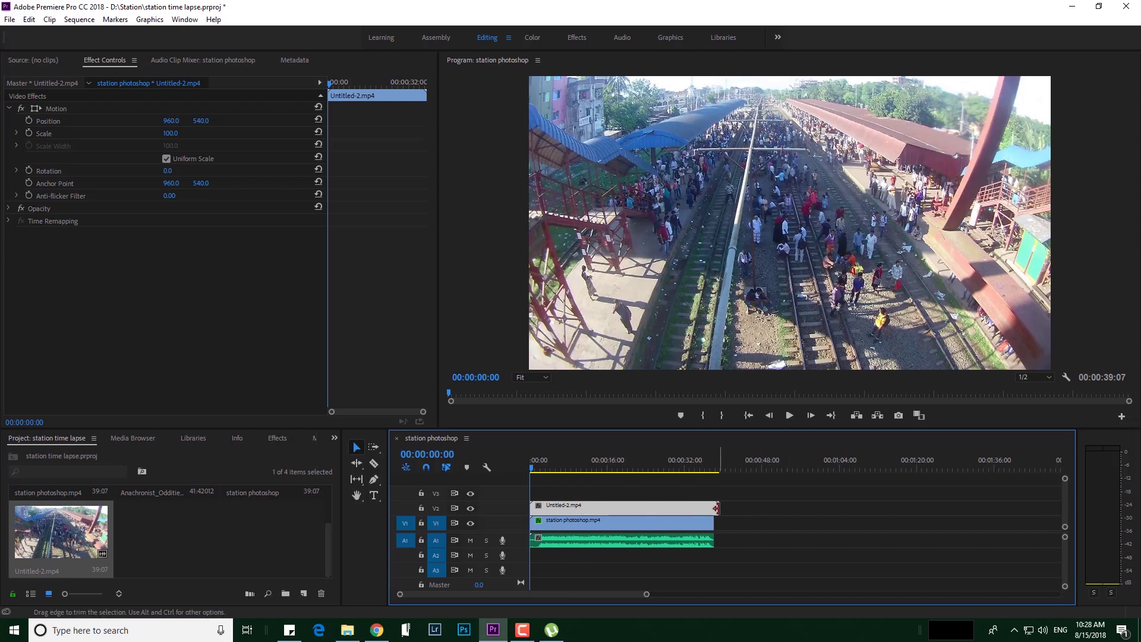
left_click_drag(717, 508, 713, 509)
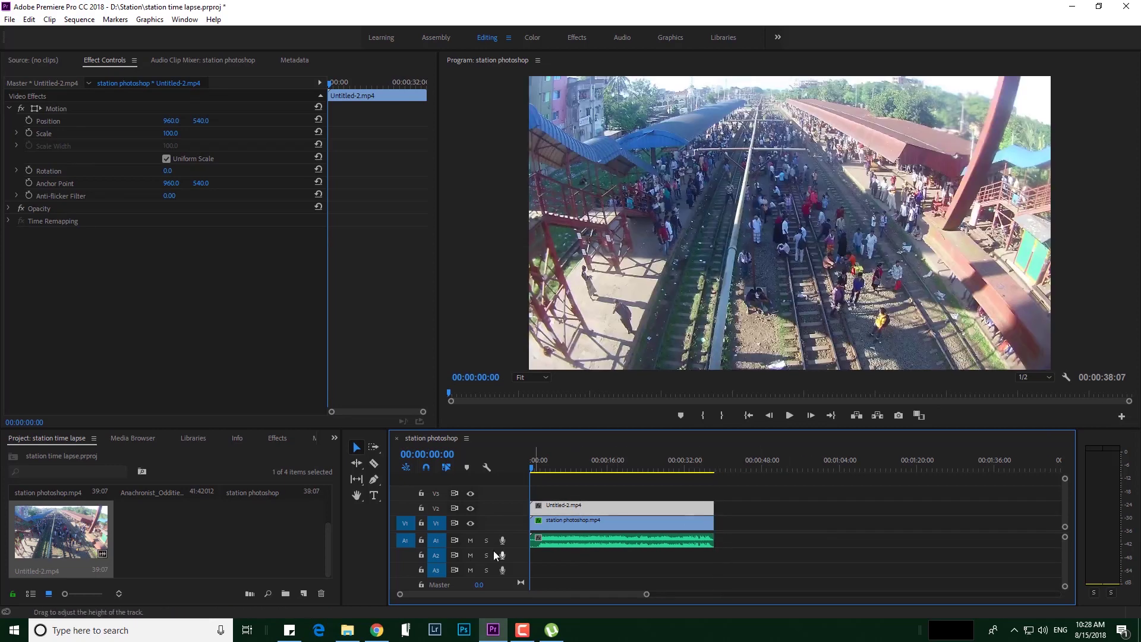
Hide the V1 track and play the sequence to preview Untitled-2.mp4 alone
left_click(548, 522)
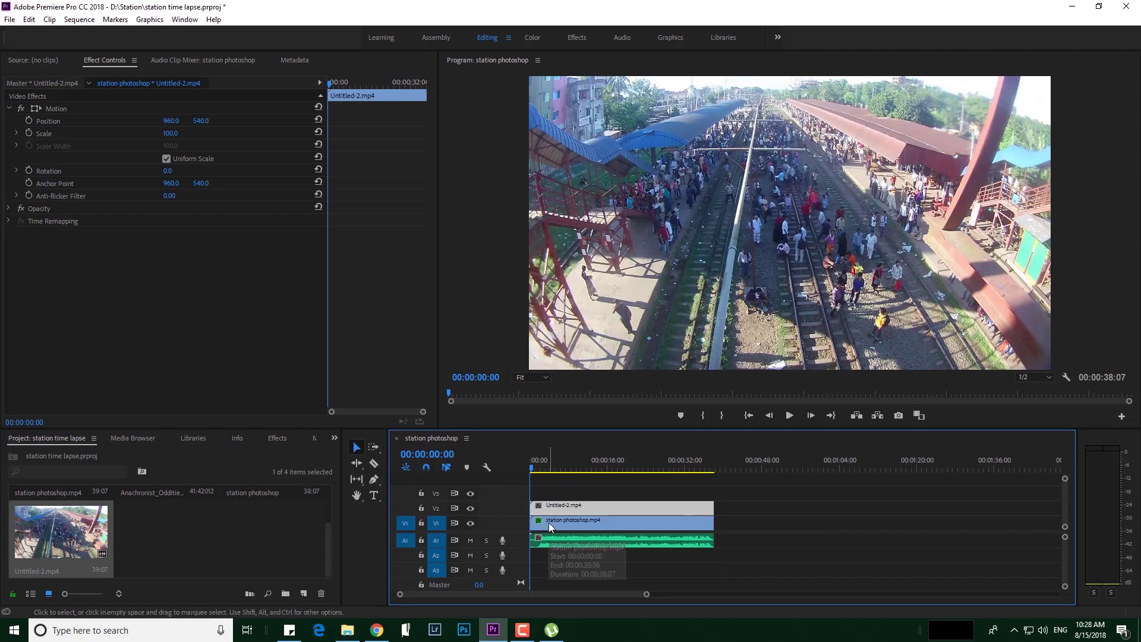
left_click(471, 523)
key("space")
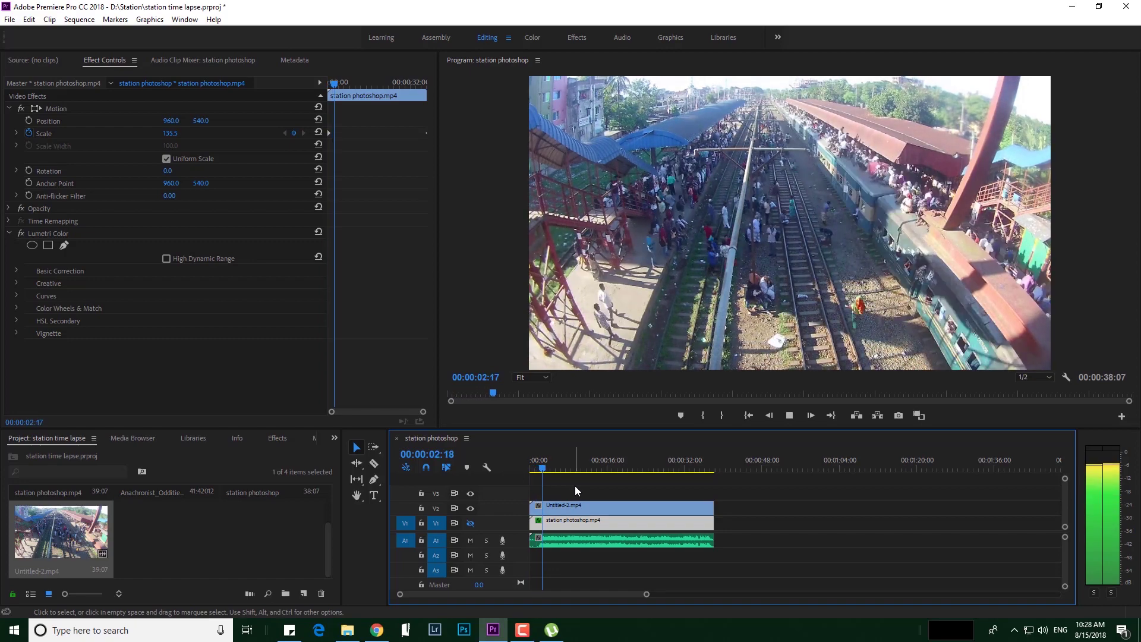
key("space")
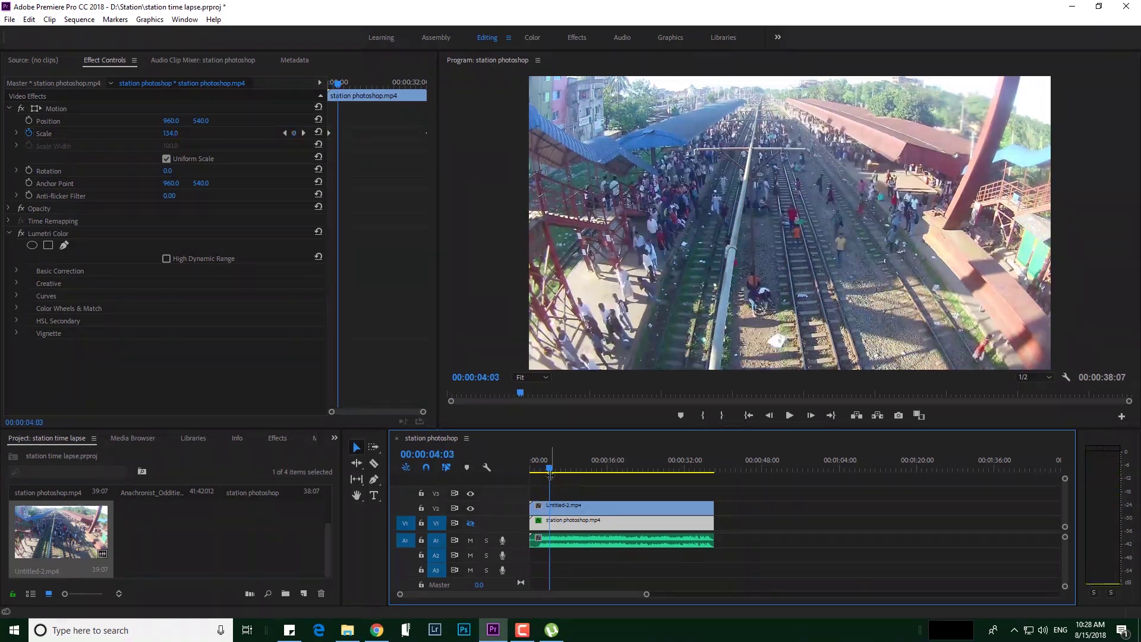
left_click_drag(554, 471, 532, 469)
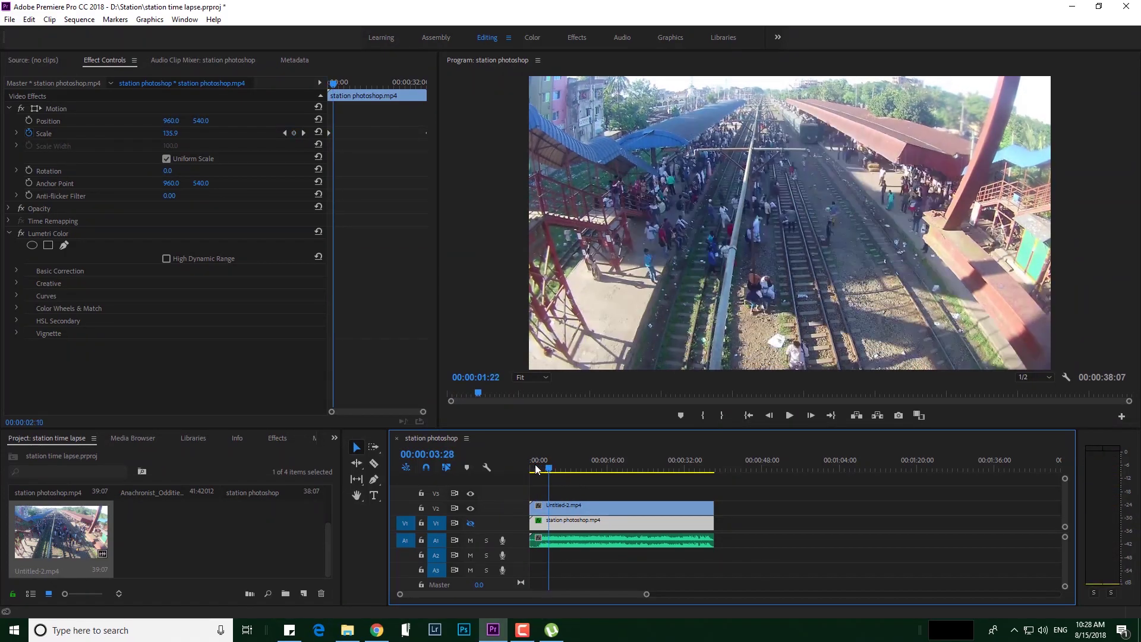
Hide the V2 track as well, then play and scrub forward through the sequence
left_click(470, 508)
key("space")
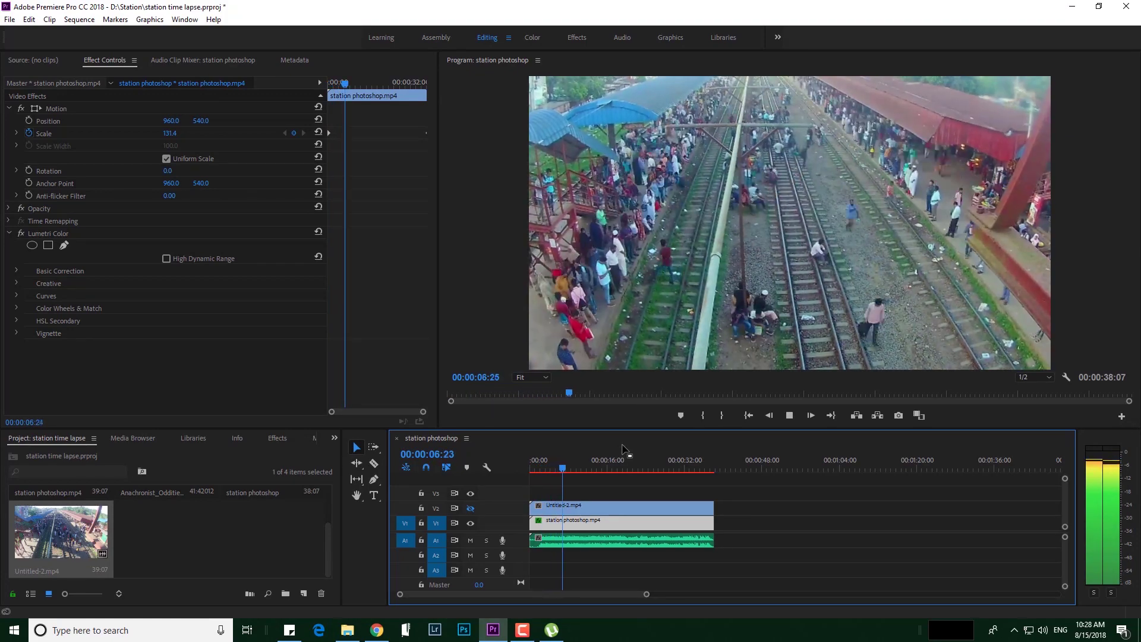
key("space")
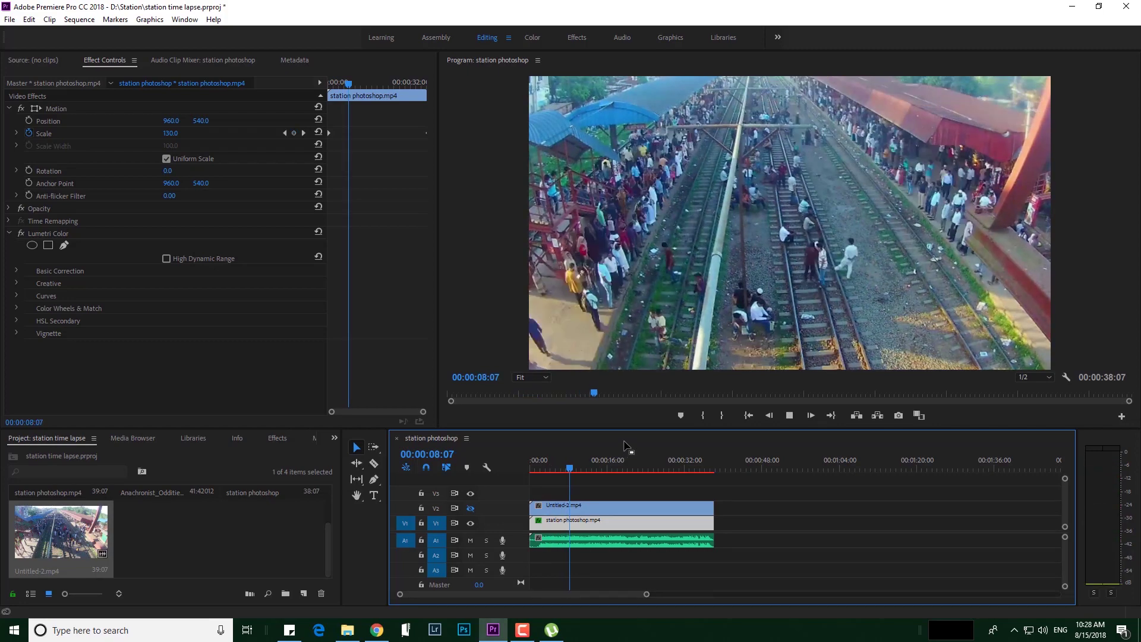
key("space")
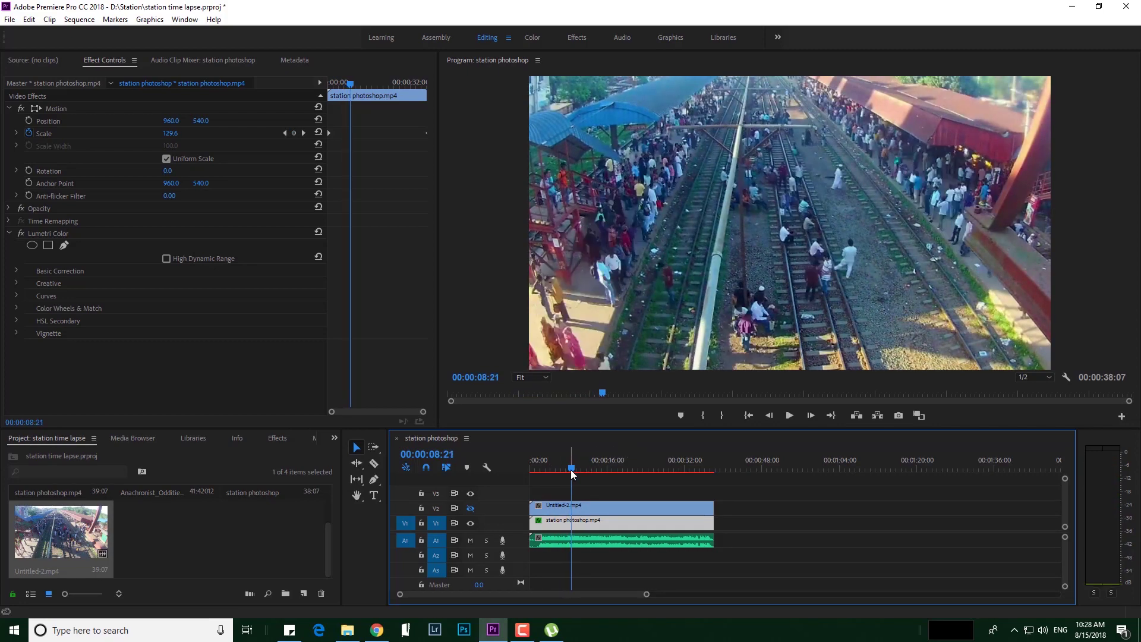
left_click_drag(572, 473, 697, 472)
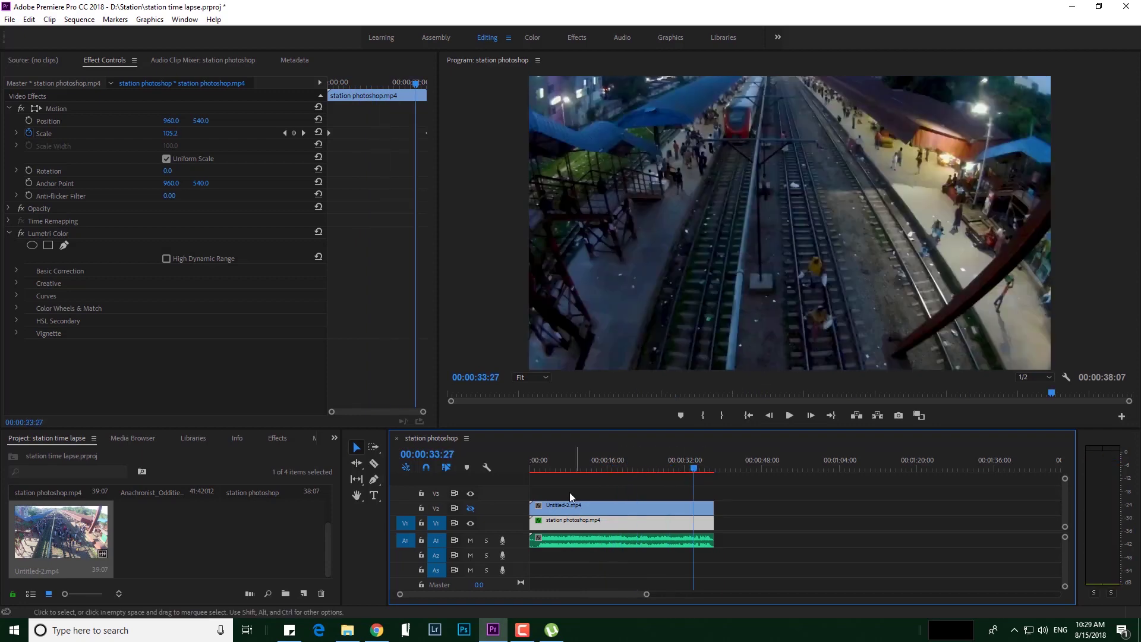
Show Untitled-2.mp4 again, hide station photoshop.mp4, scrub back and select the V2 clip
left_click(470, 523)
left_click(470, 508)
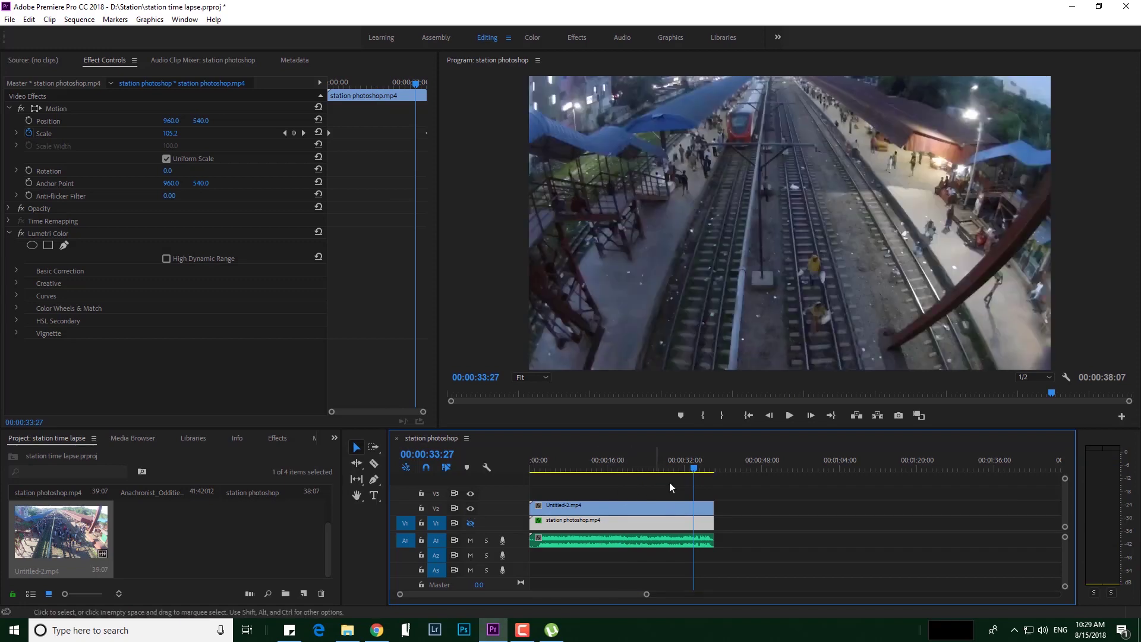
left_click(634, 468)
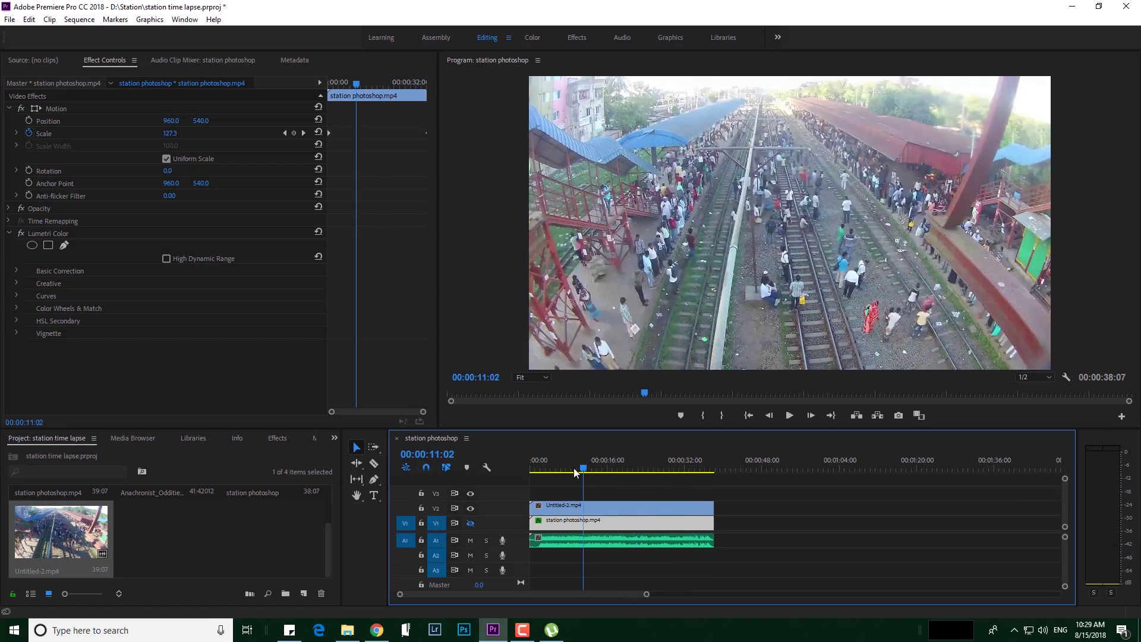
left_click_drag(586, 472, 517, 473)
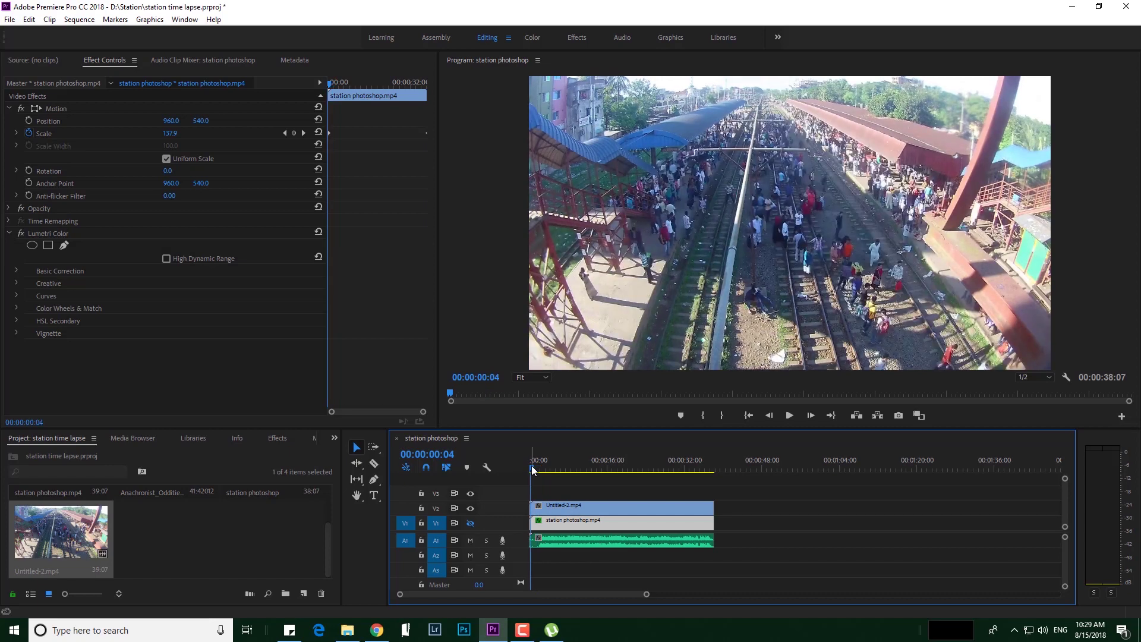
left_click(560, 510)
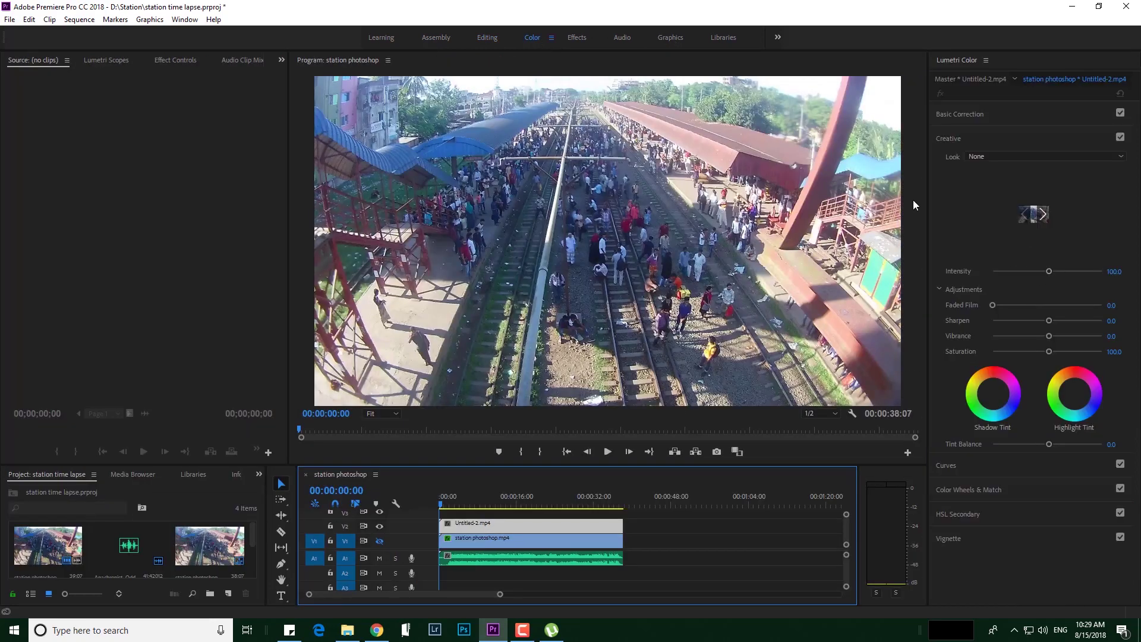
In Lumetri Basic Correction, apply Auto tone, lift blacks to 14.6, reset exposure, and set highlights to -3.8
left_click(986, 115)
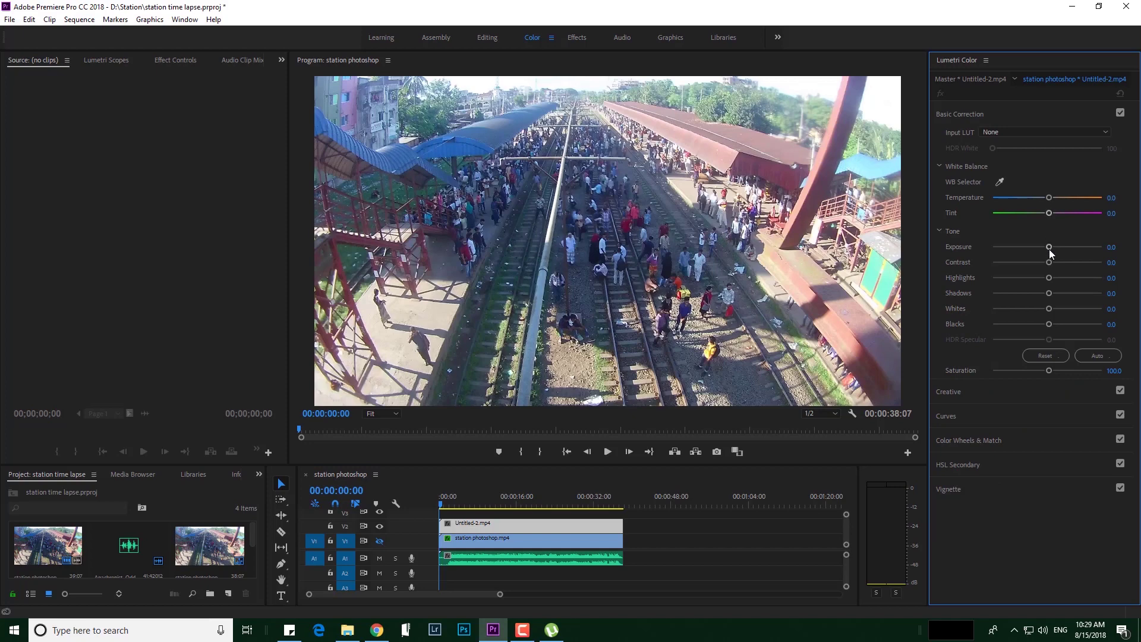
left_click_drag(1050, 248, 1046, 250)
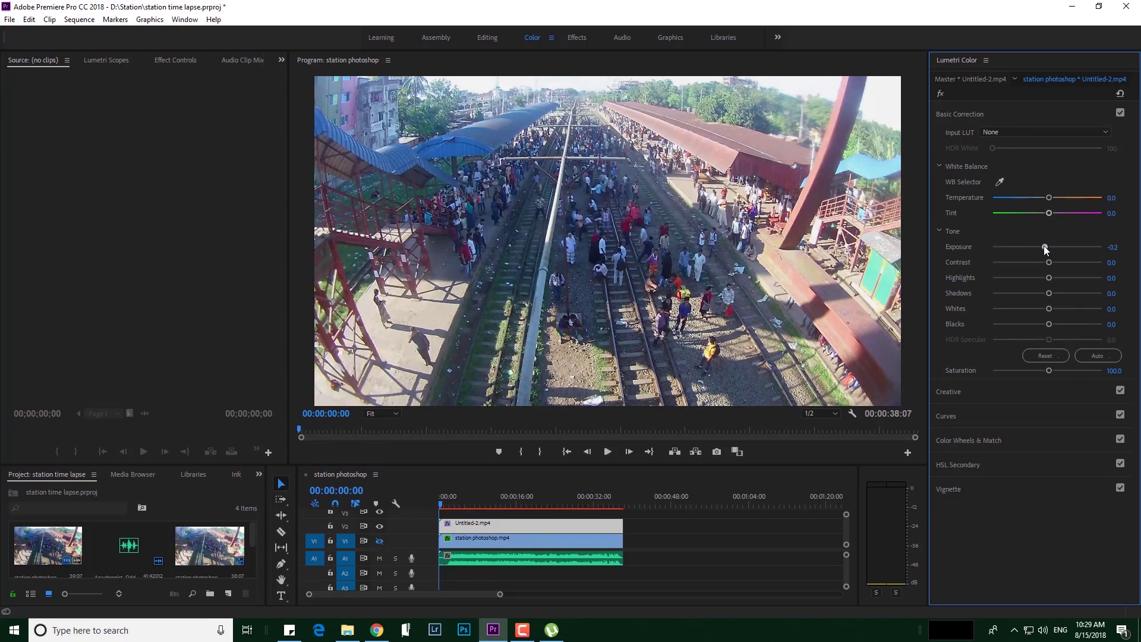
left_click(1084, 355)
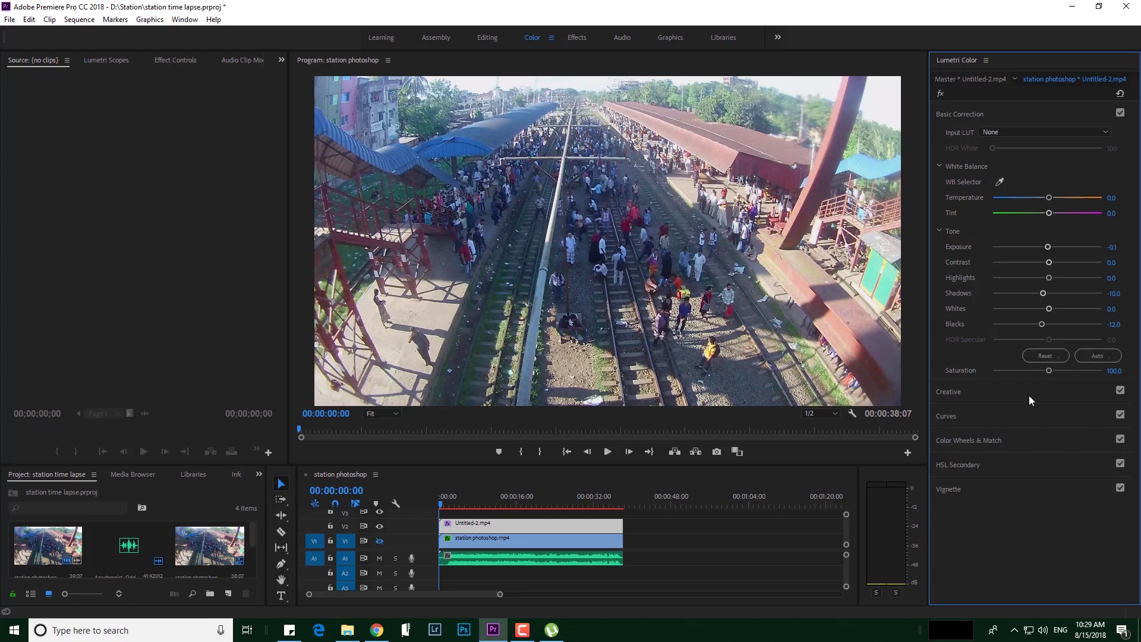
left_click(1047, 294)
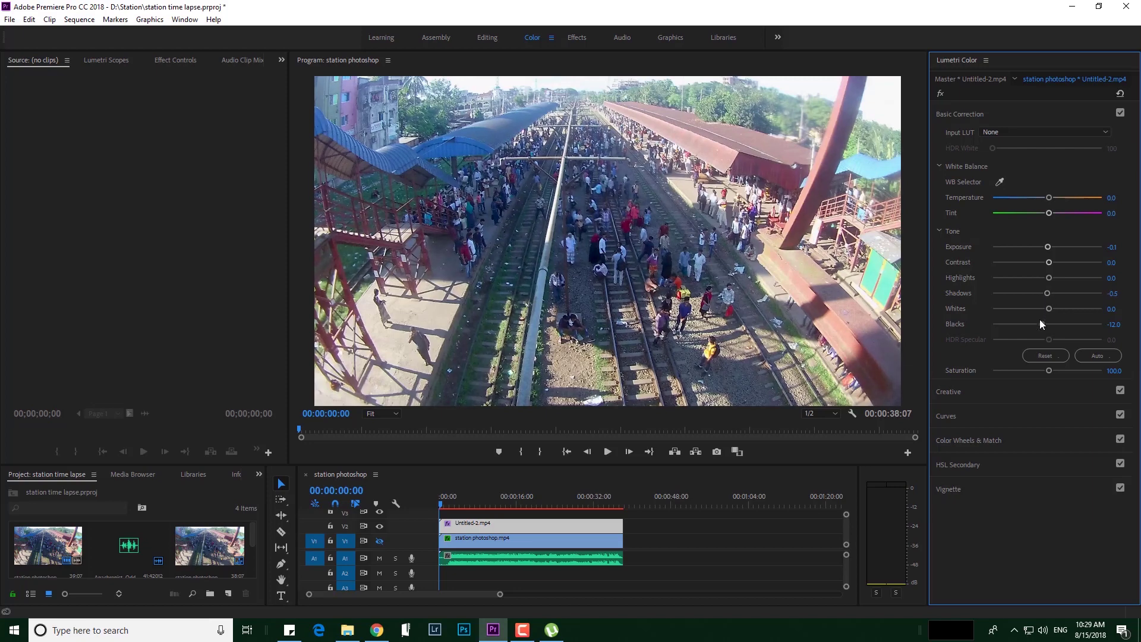
left_click_drag(1043, 325, 1056, 326)
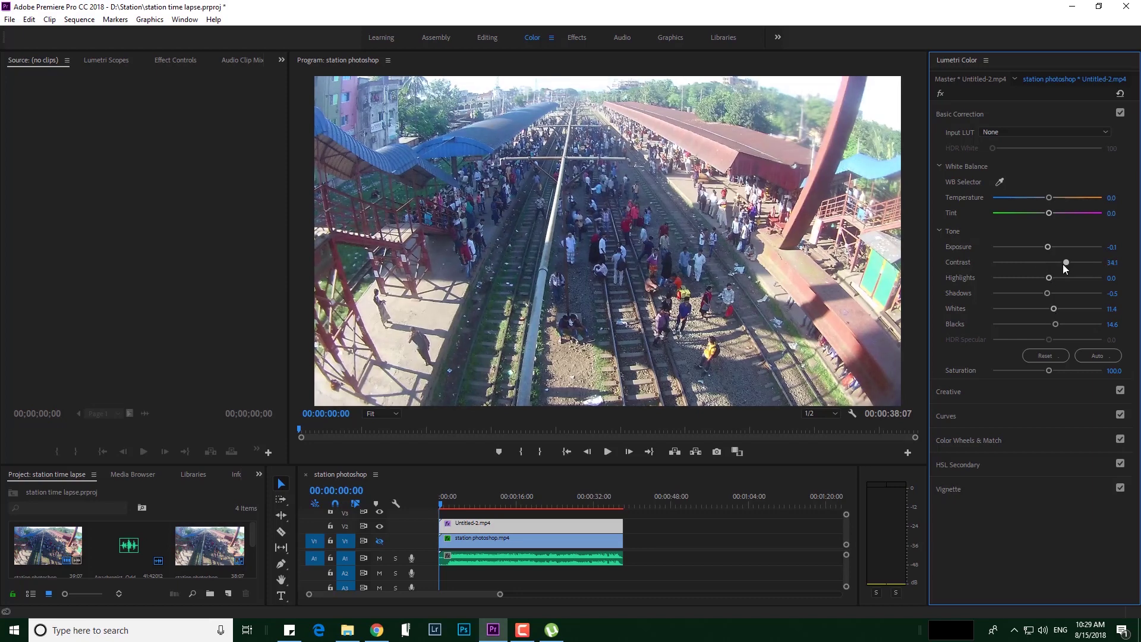
double_click(1048, 247)
left_click_drag(1049, 278, 1058, 293)
Lower Creative saturation to 124.3 and bend the RGB curve into an S shape, previewing the grade
left_click(948, 391)
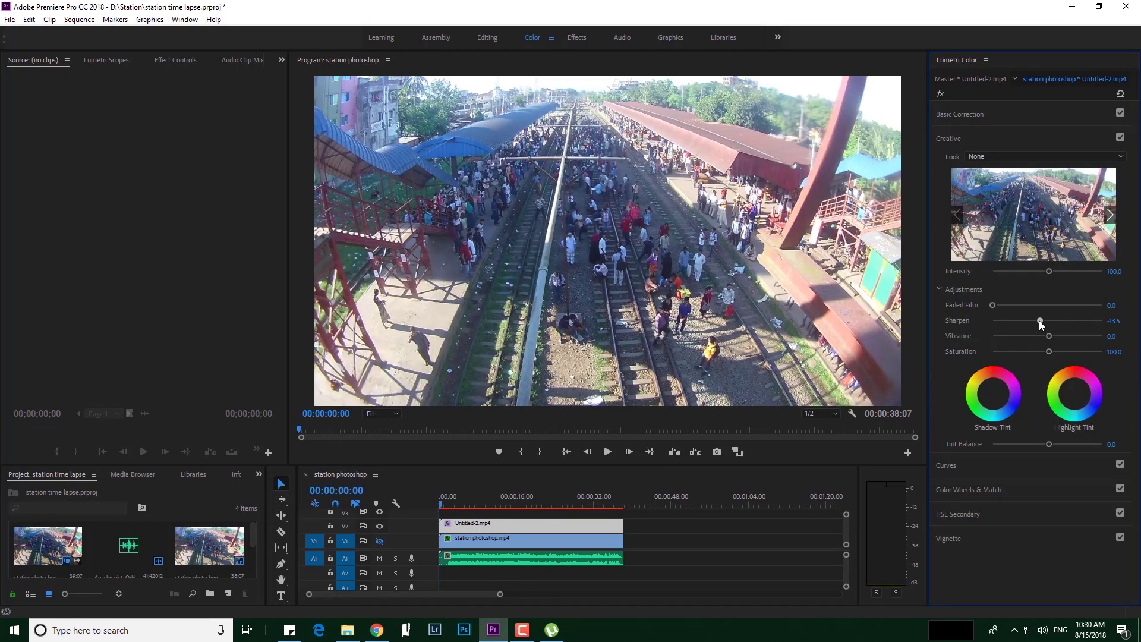
left_click_drag(1065, 352, 1061, 351)
key("space")
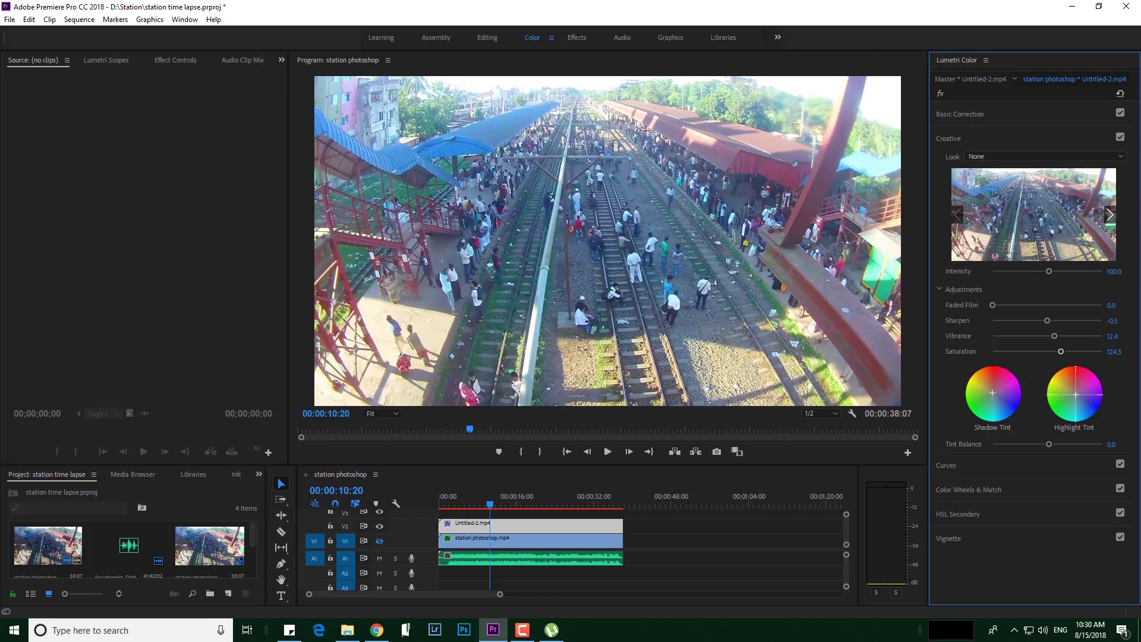
left_click(946, 464)
mouse_move(1046, 297)
left_mouse_down()
mouse_move(1068, 277)
mouse_move(997, 342)
left_mouse_up()
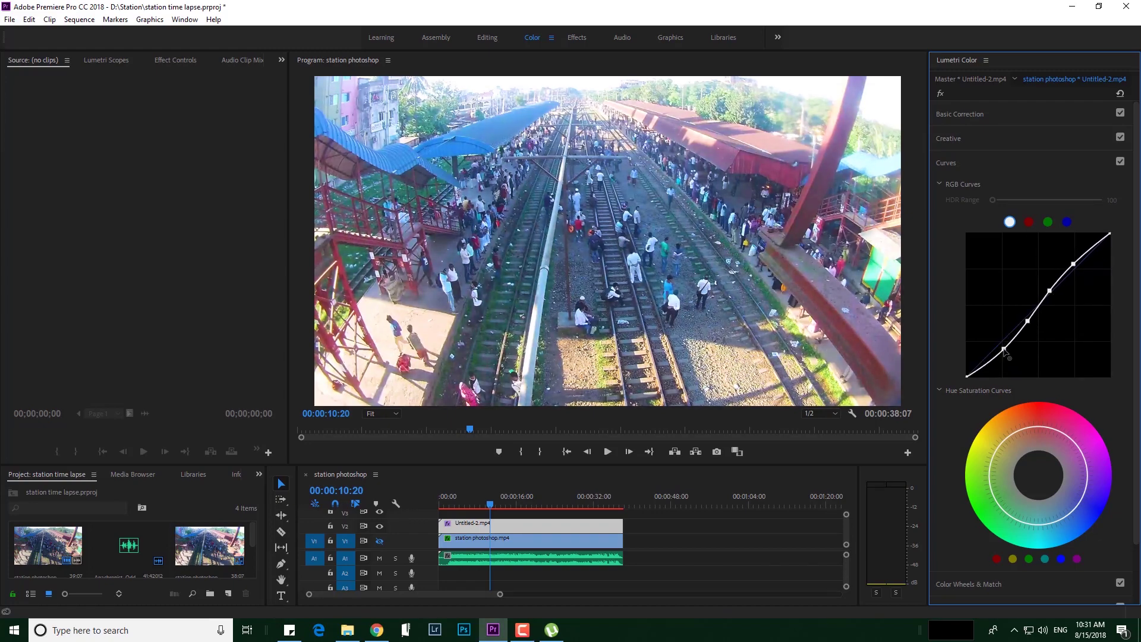
key("space")
key("Home")
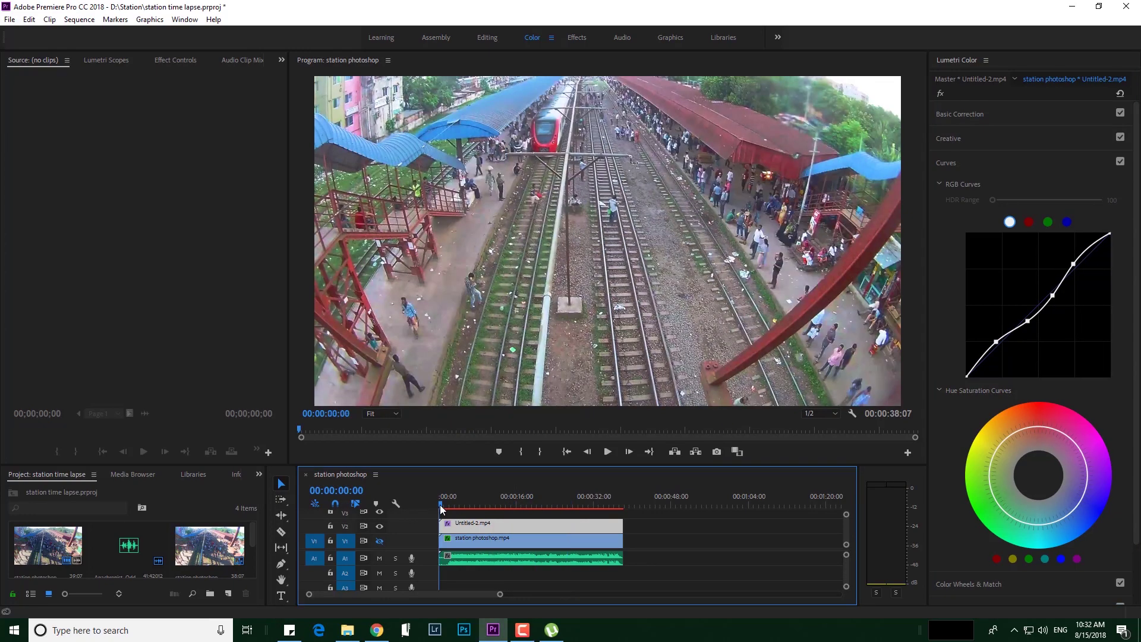
left_click(948, 137)
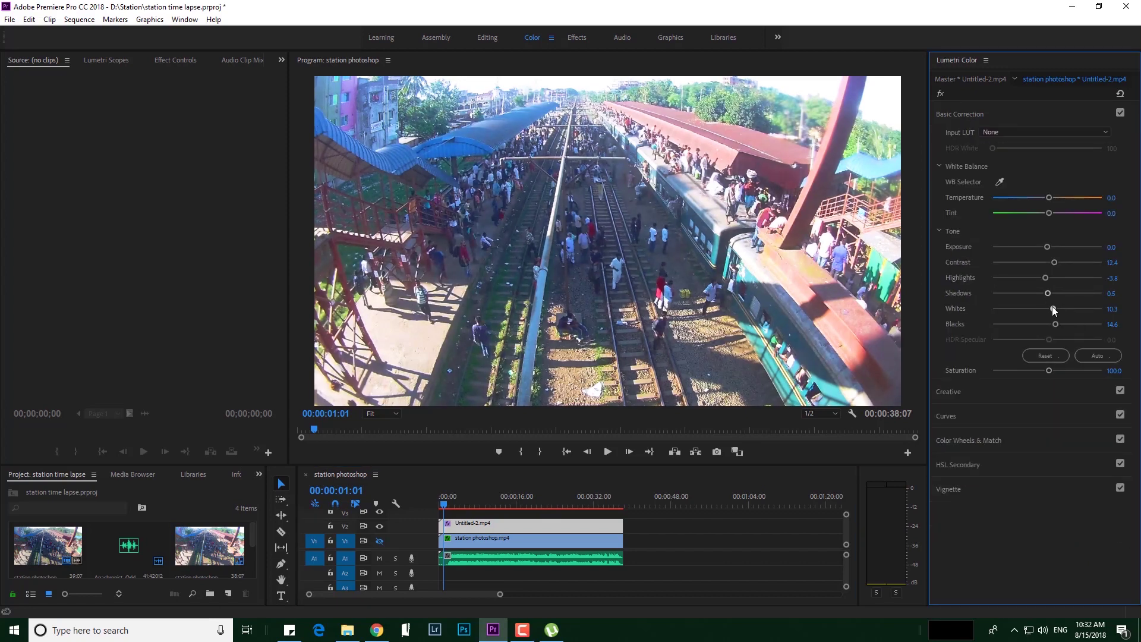
left_click(491, 40)
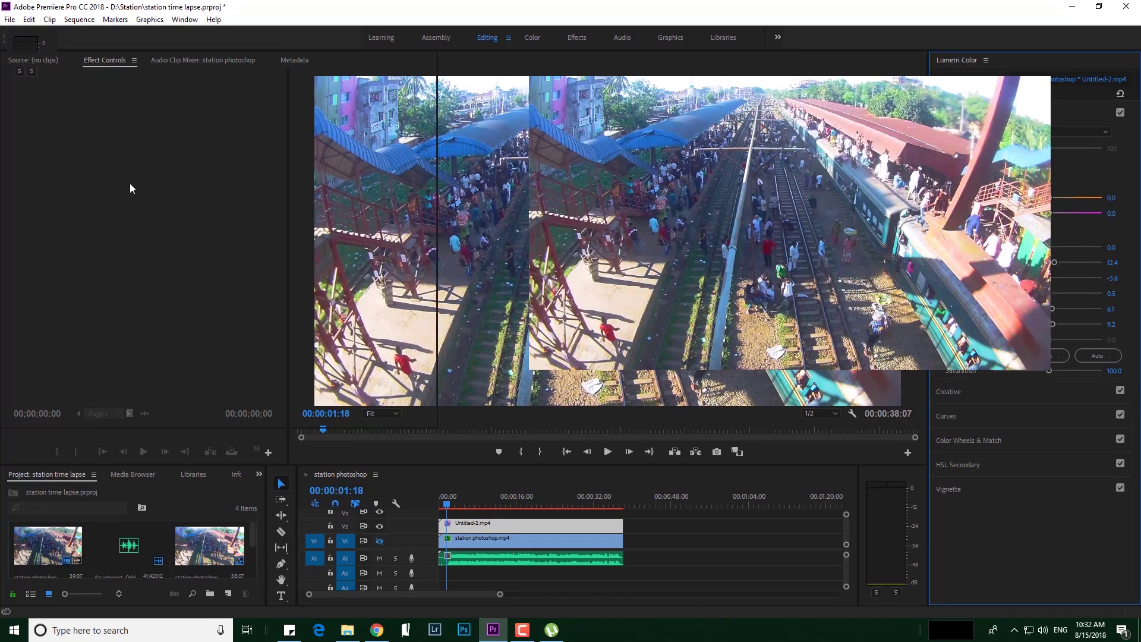
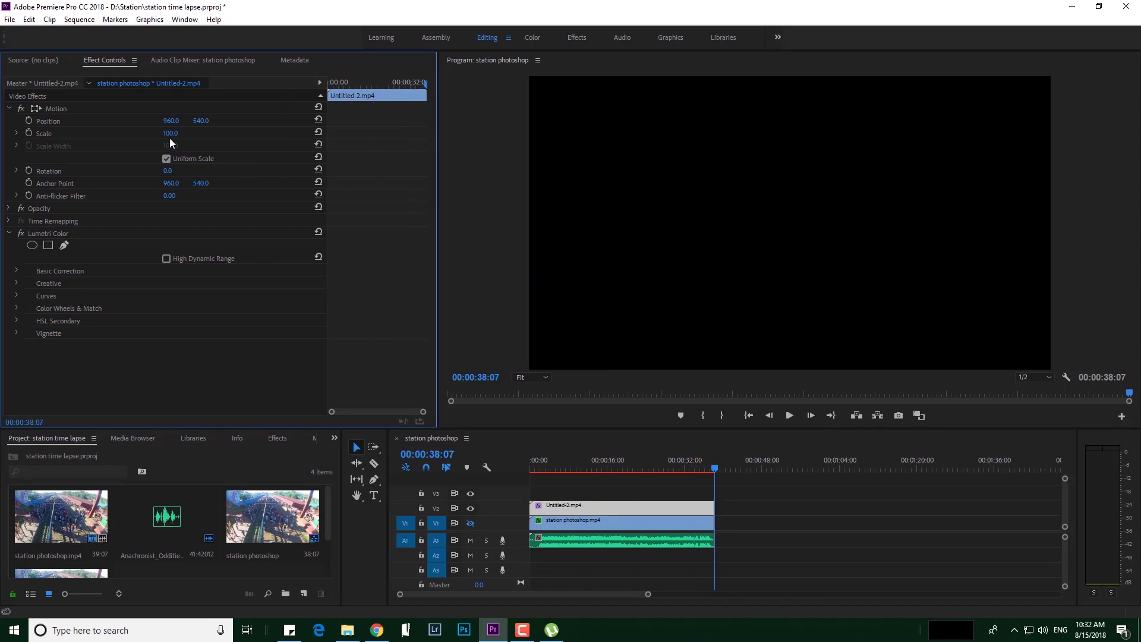
Turn on Scale and Position keyframing for Untitled-2.mp4 and return to the first frame
left_click(27, 133)
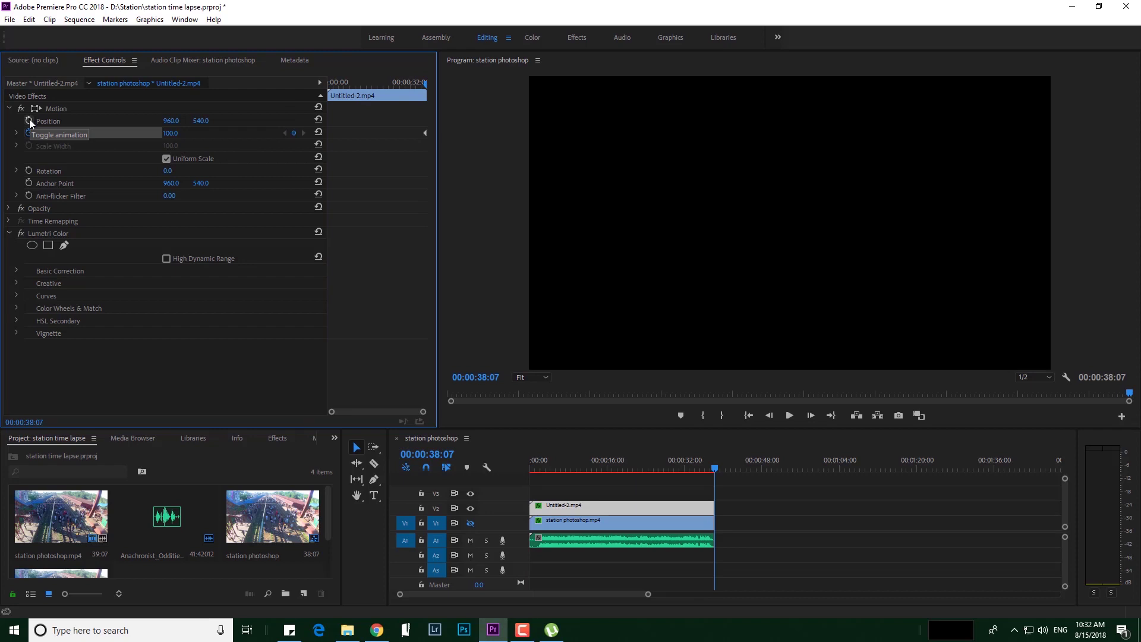
left_click(29, 120)
left_click_drag(426, 85, 281, 93)
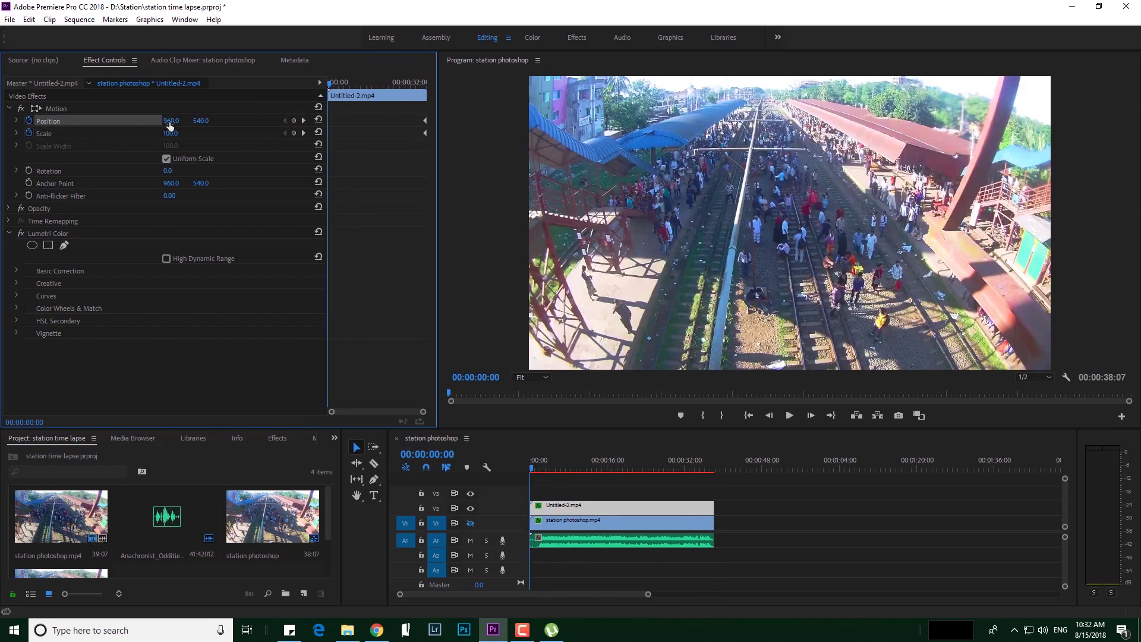
key("Return")
Set the starting Scale keyframe to 139 and scrub the sequence to check the zoom
left_click_drag(171, 133, 151, 134)
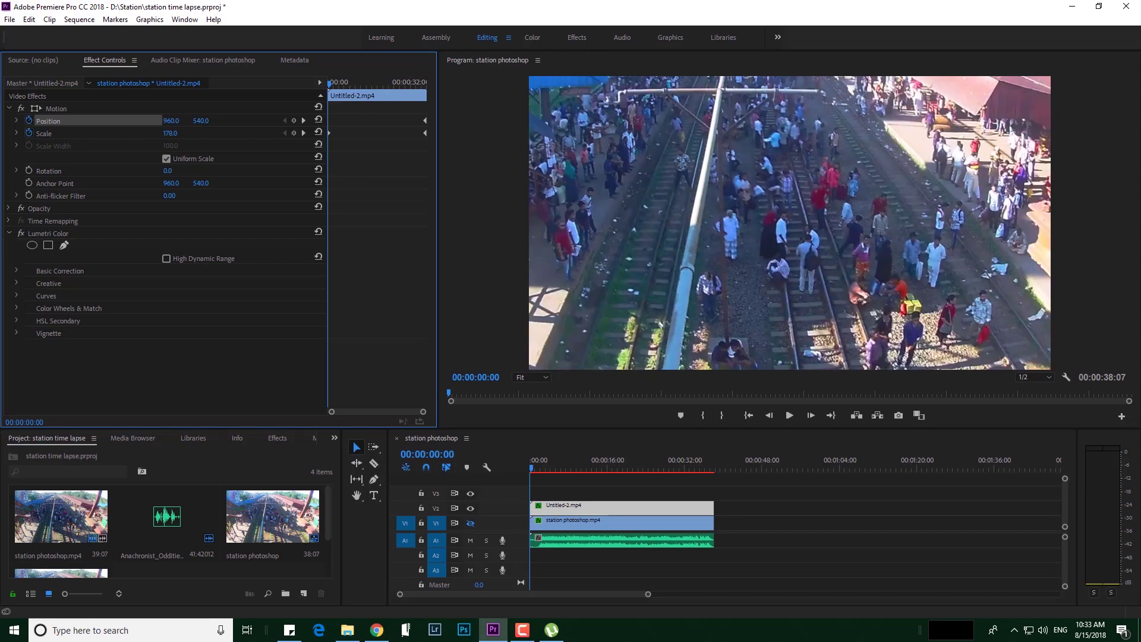
left_click_drag(171, 133, 140, 133)
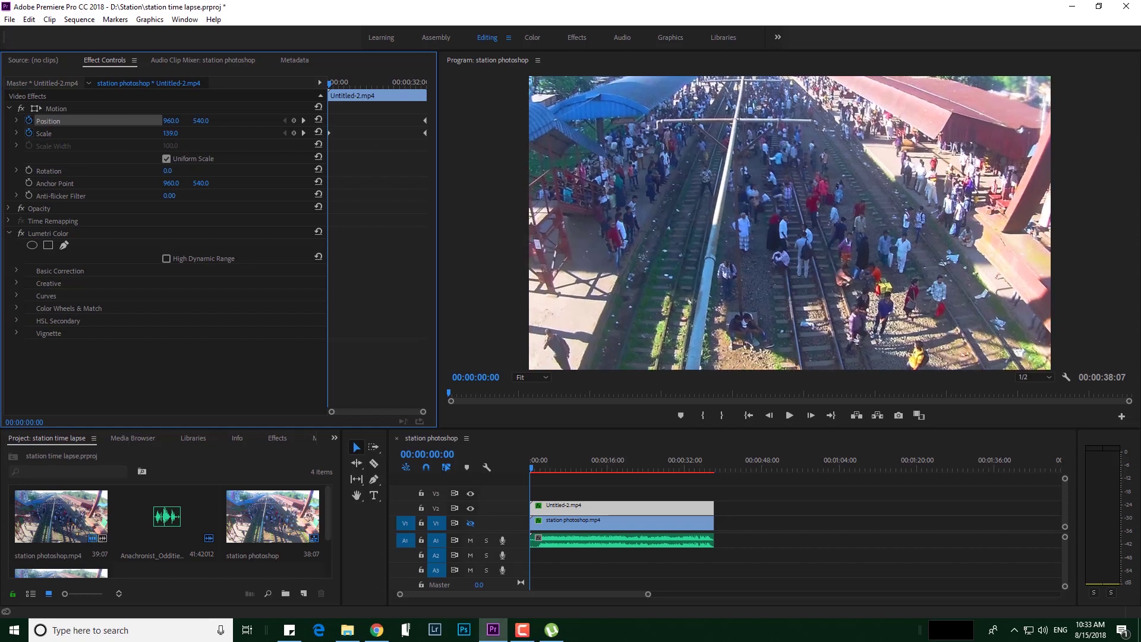
left_click_drag(170, 133, 188, 127)
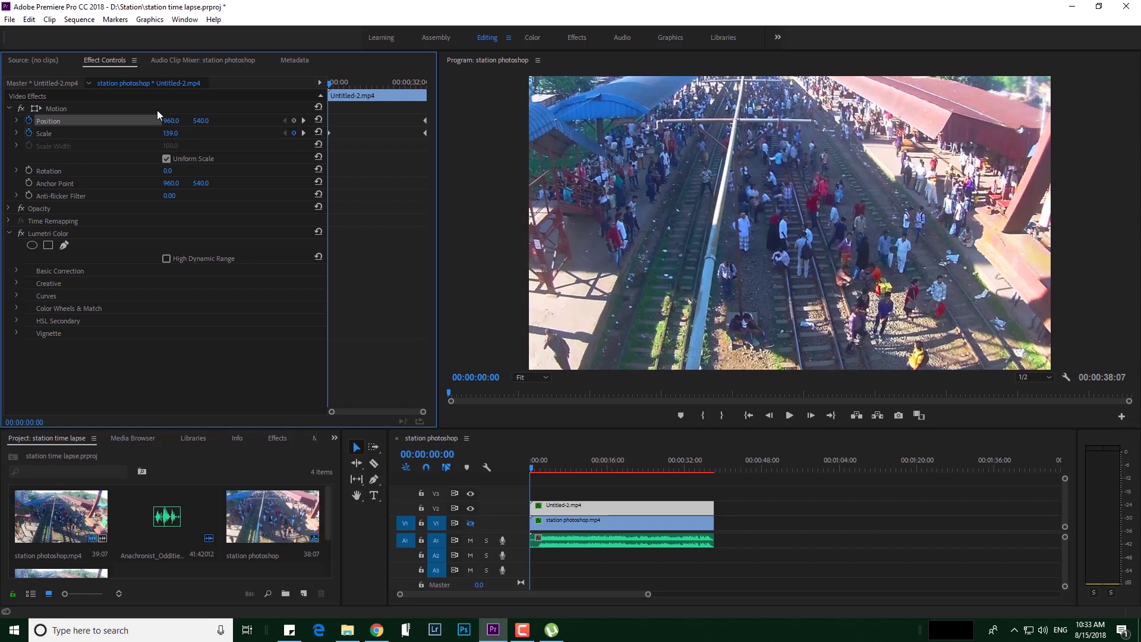
left_click(172, 133)
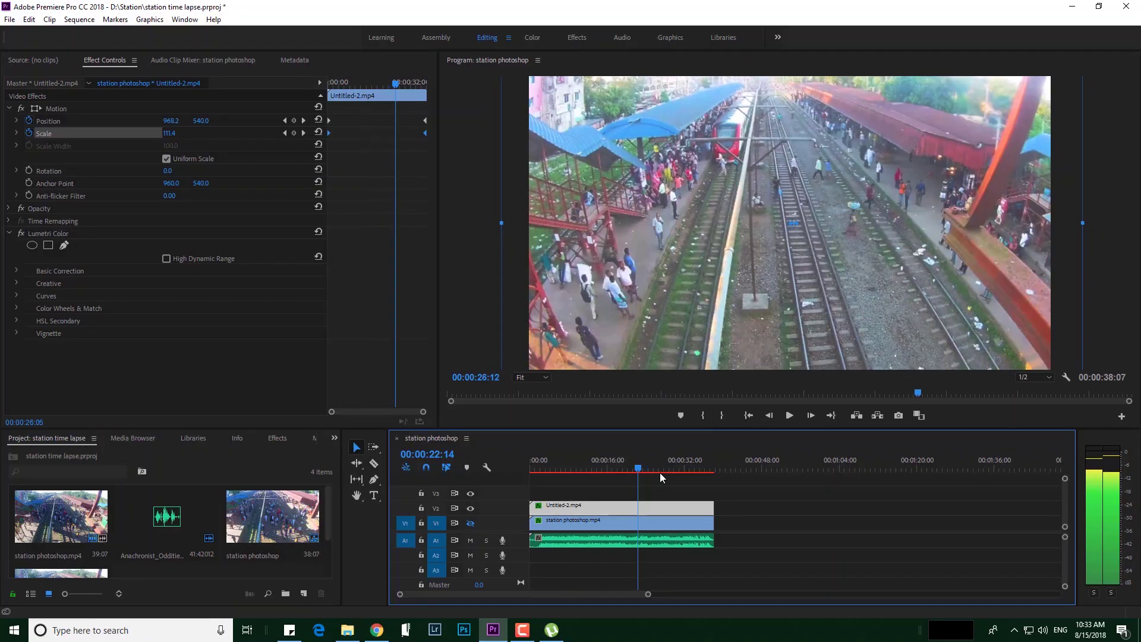
left_click_drag(679, 476, 715, 473)
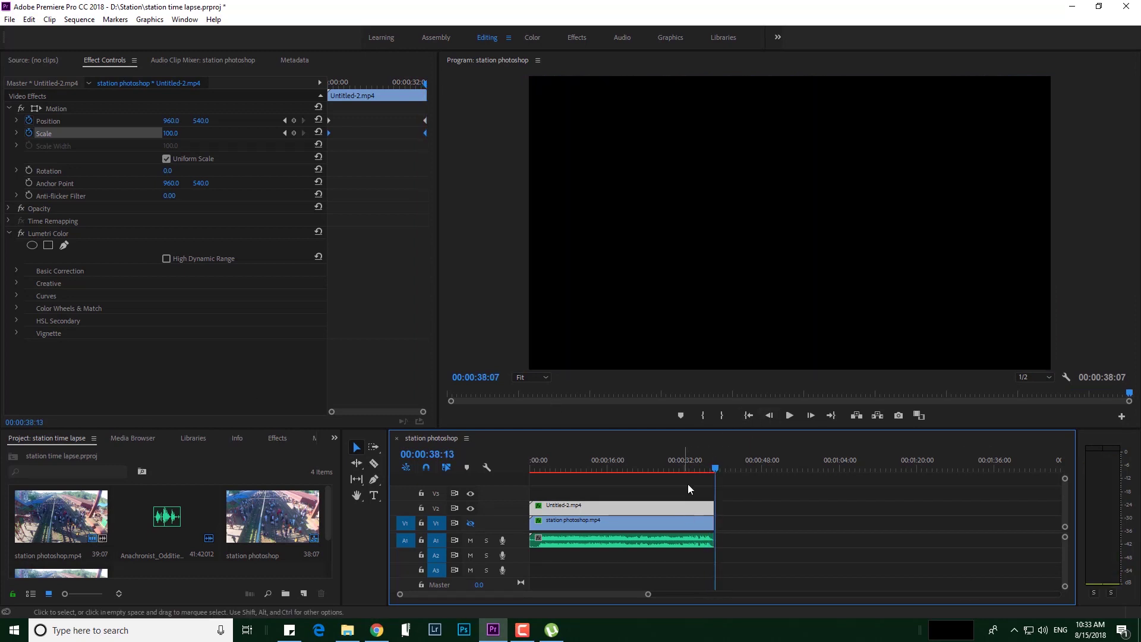
Overwrite the station photoshop clip on V1 with Untitled-2.mp4 from V2
left_click(565, 526)
left_click_drag(568, 510, 558, 507)
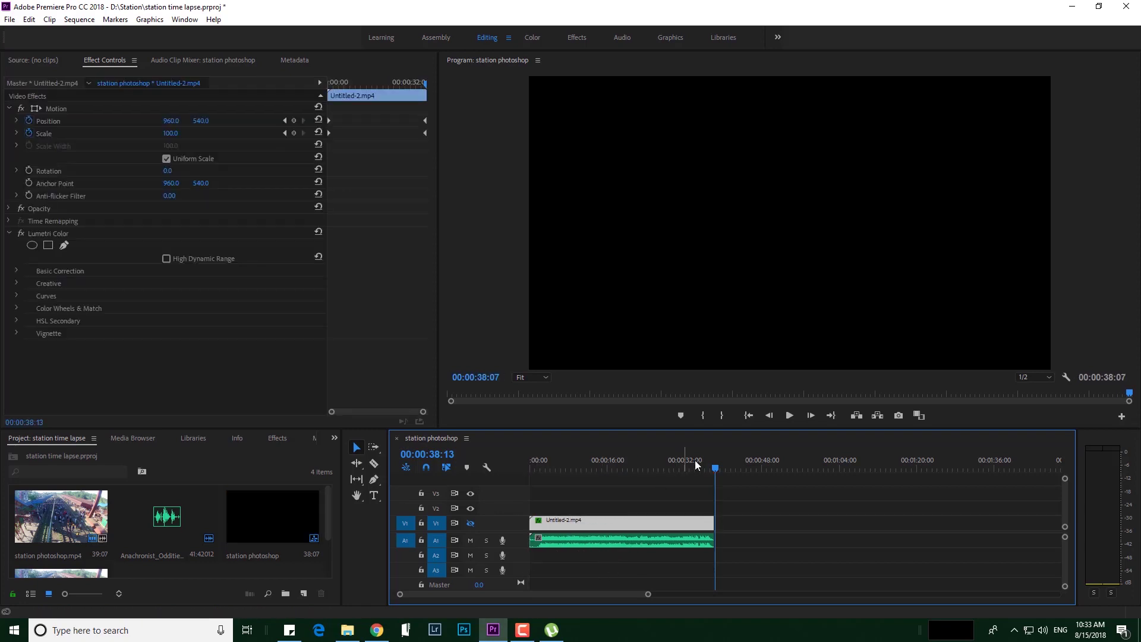
left_click(622, 549)
left_click(613, 526)
key("space")
left_click_drag(714, 471, 544, 471)
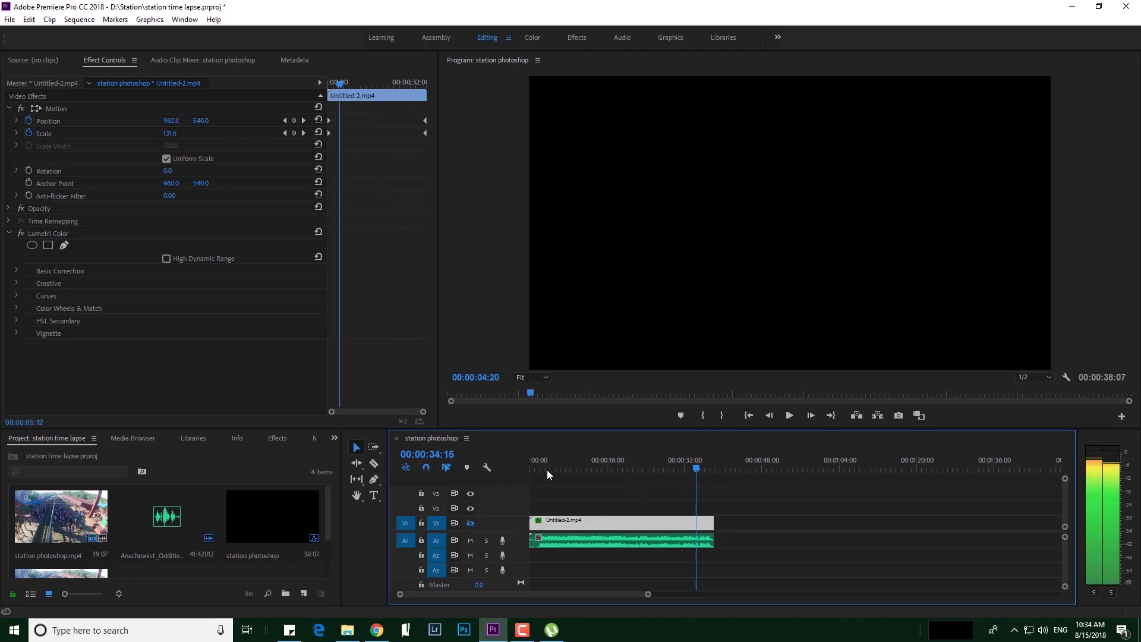
Re-enable V1 track output and preview the sequence from the beginning
left_click(470, 524)
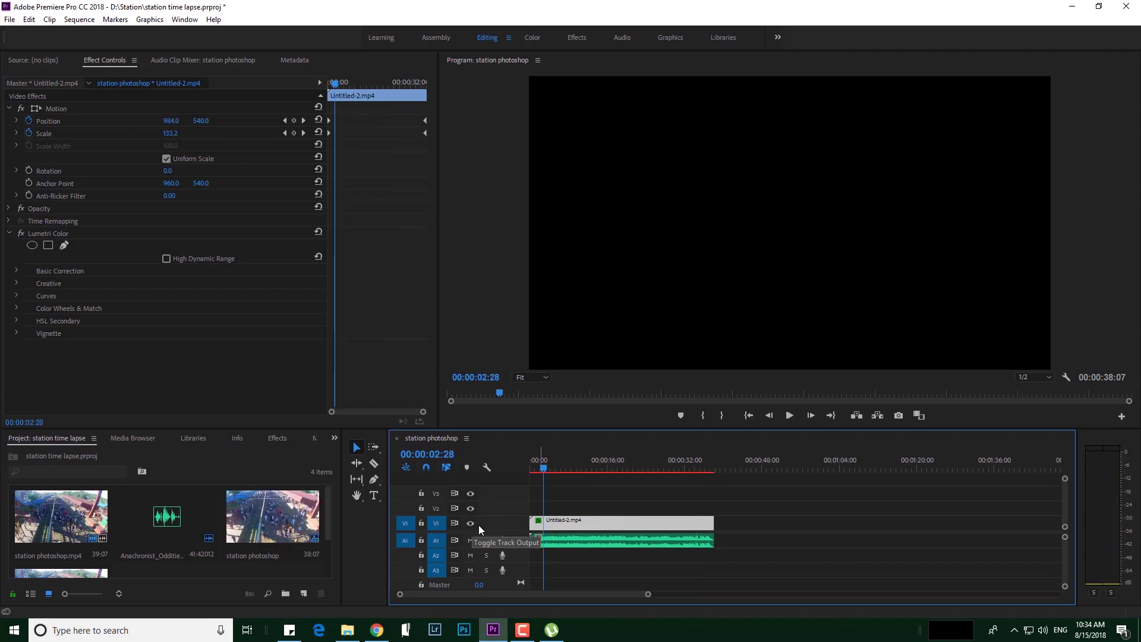
key("space")
key("space")
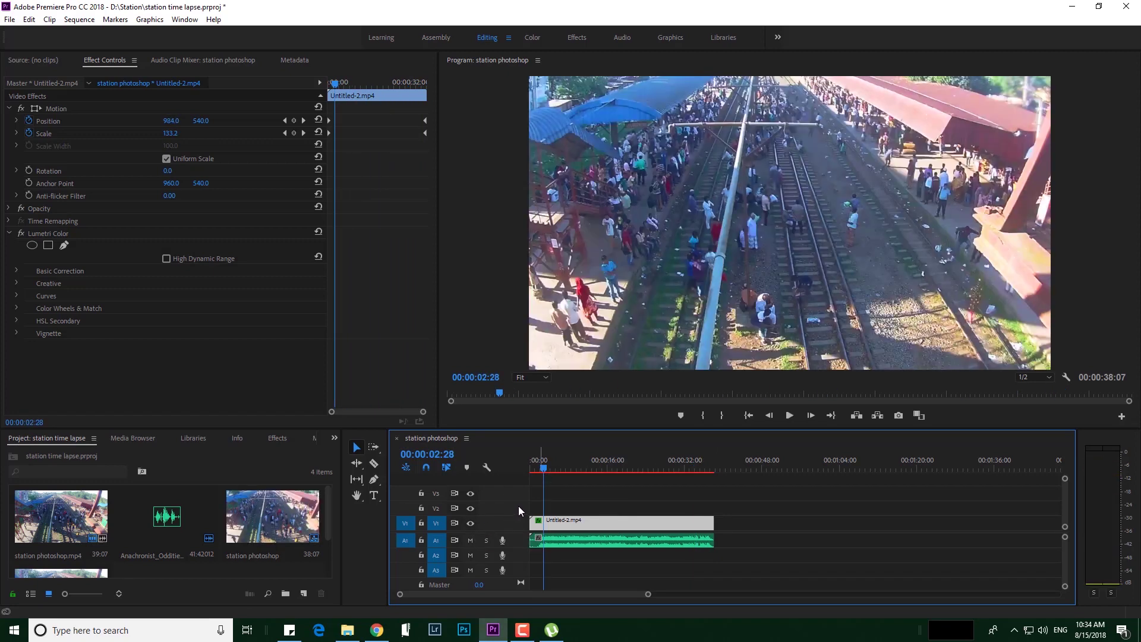
key("space")
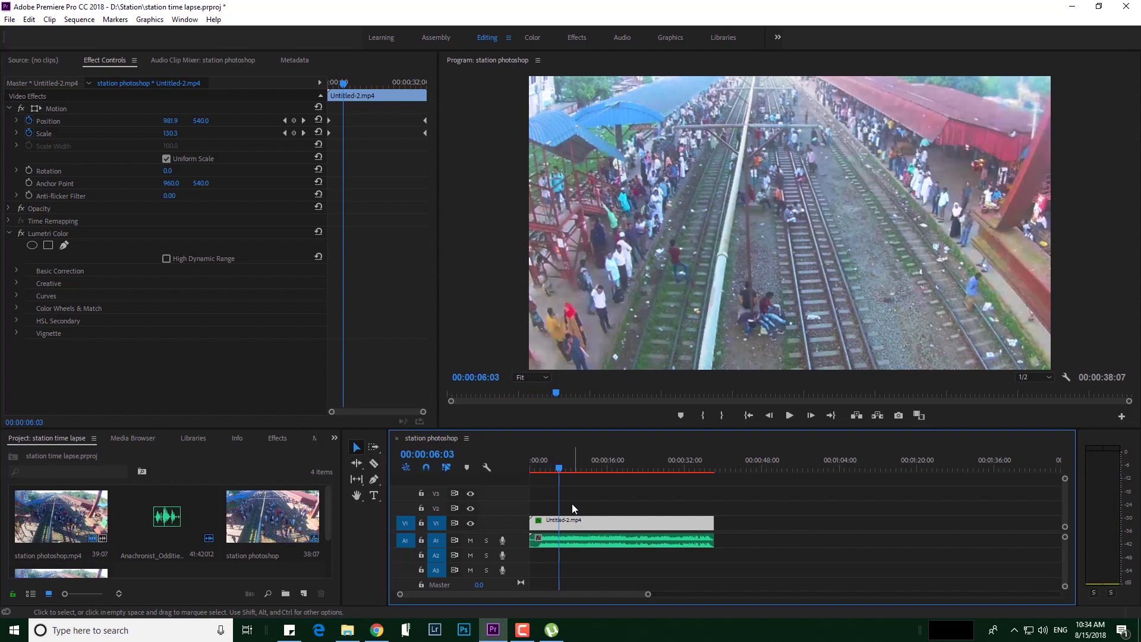
left_click(532, 466)
left_click_drag(531, 467, 520, 462)
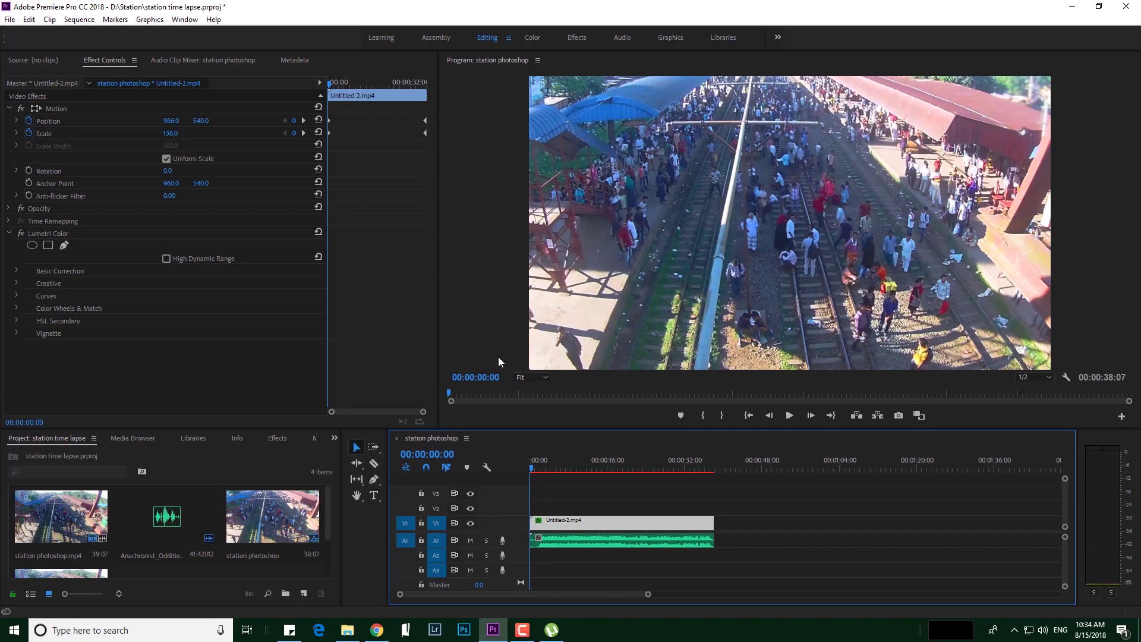
key("space")
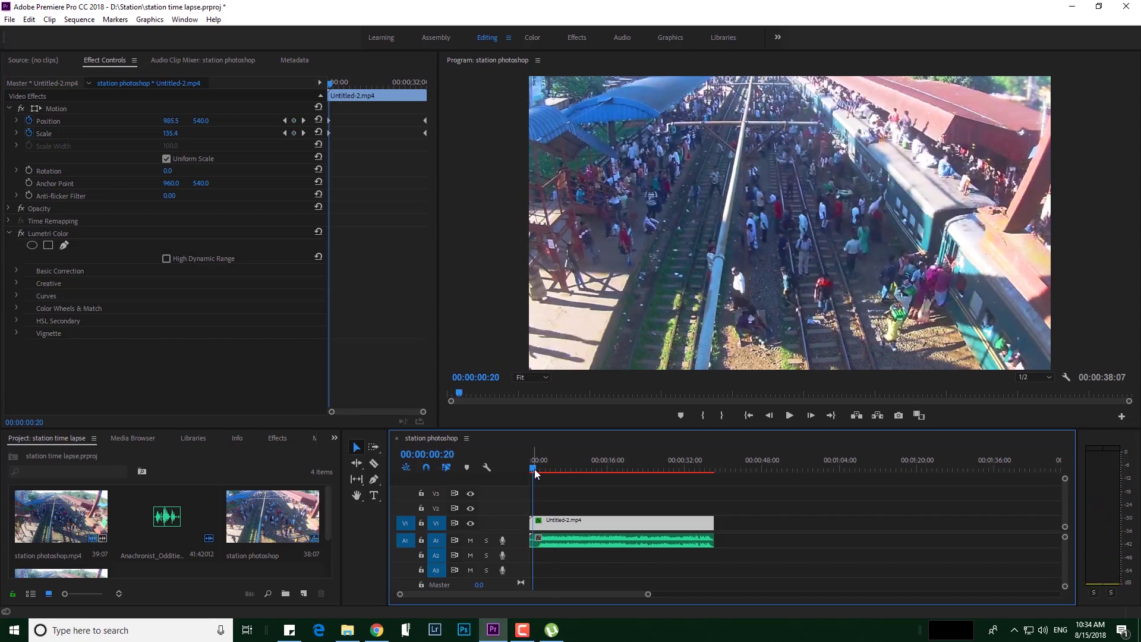
left_click_drag(553, 468, 507, 463)
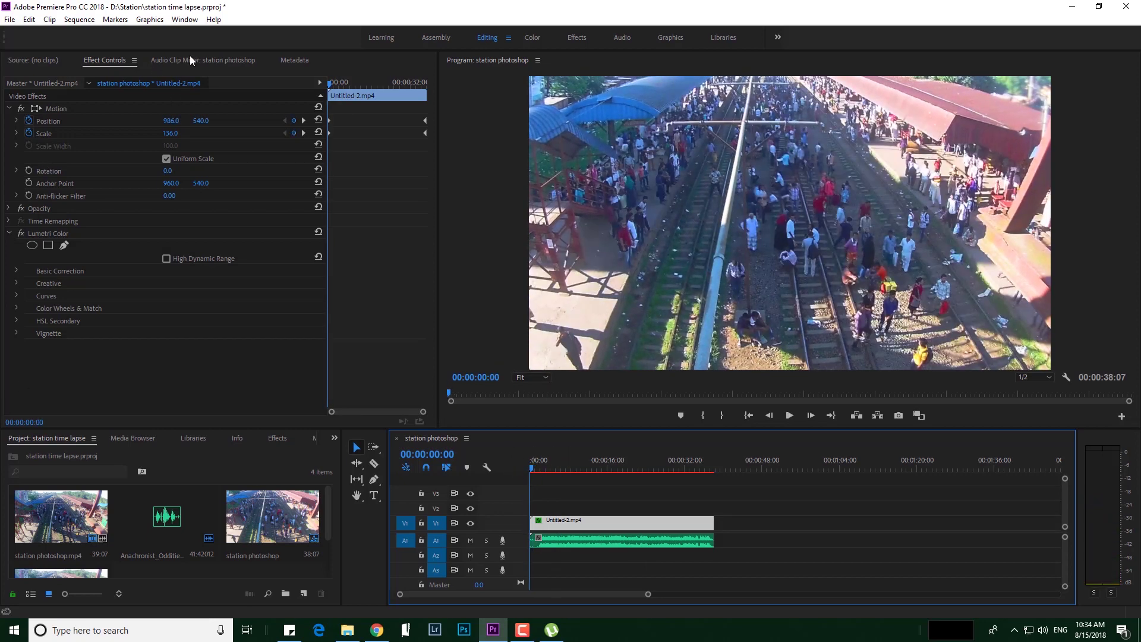
Open File > Export > Media to show the H.264 Export Settings for the sequence
left_click(9, 20)
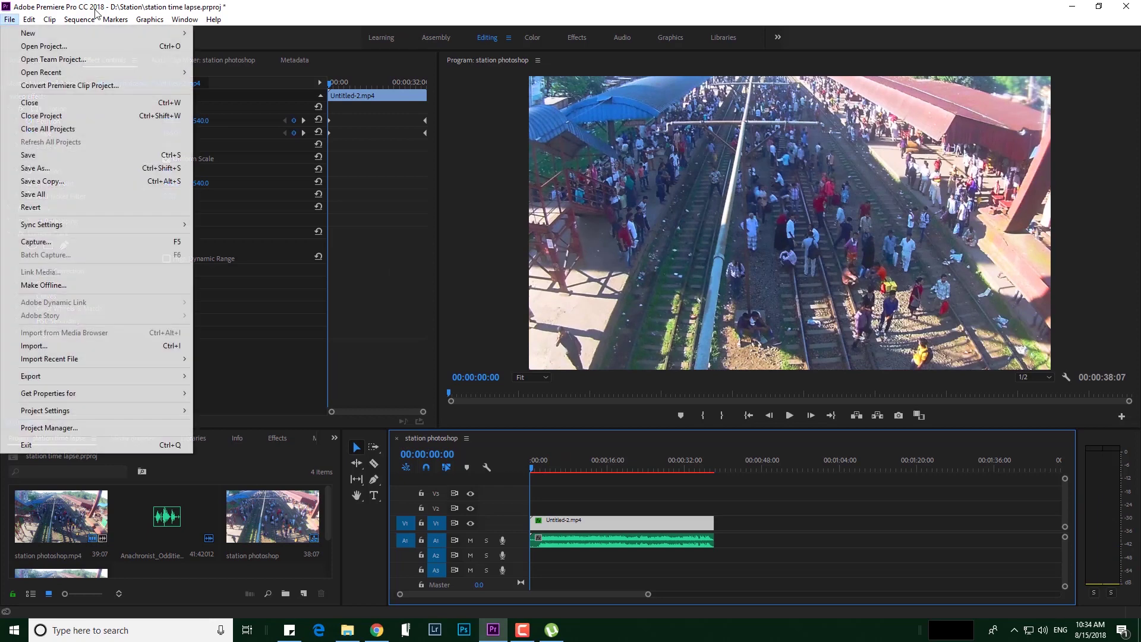
key("Left")
key("Escape")
left_click(10, 19)
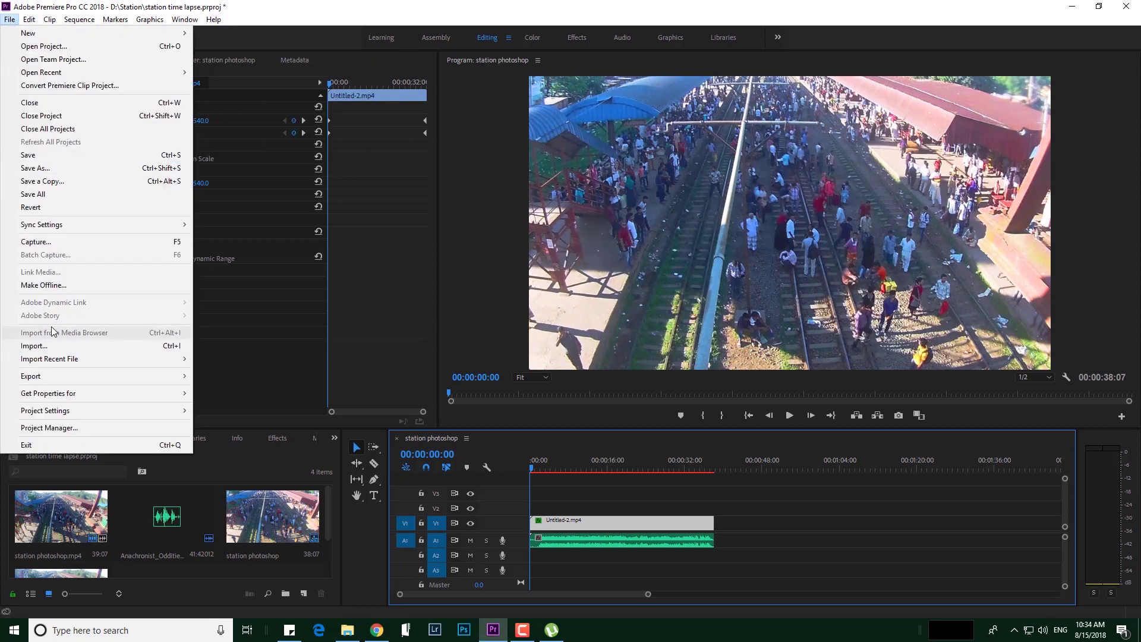
mouse_move(97, 380)
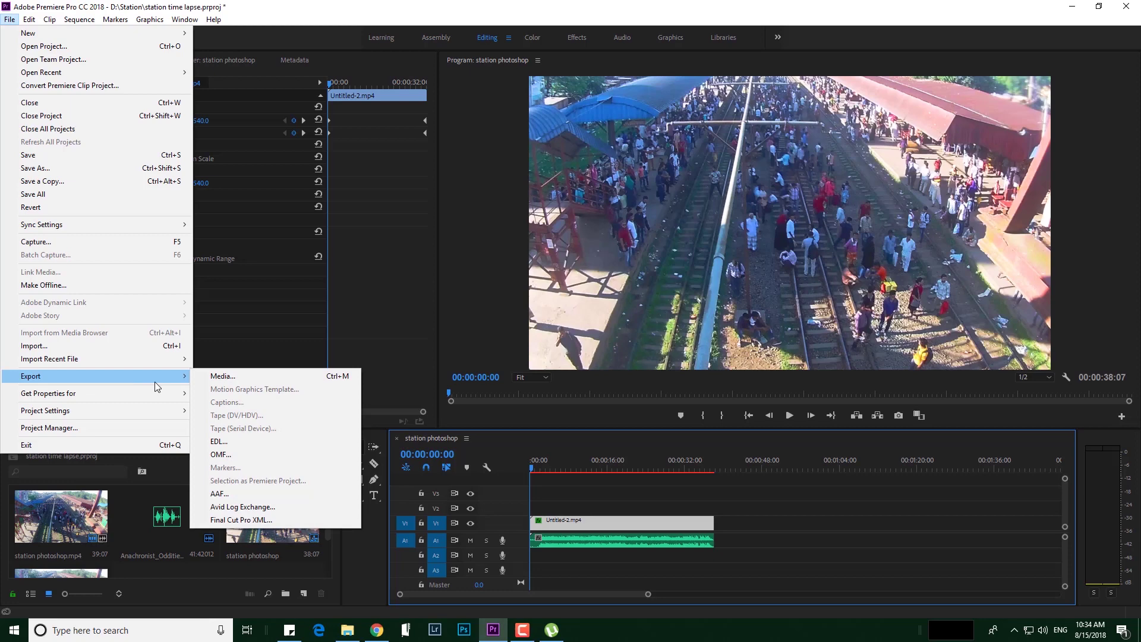
left_click(226, 381)
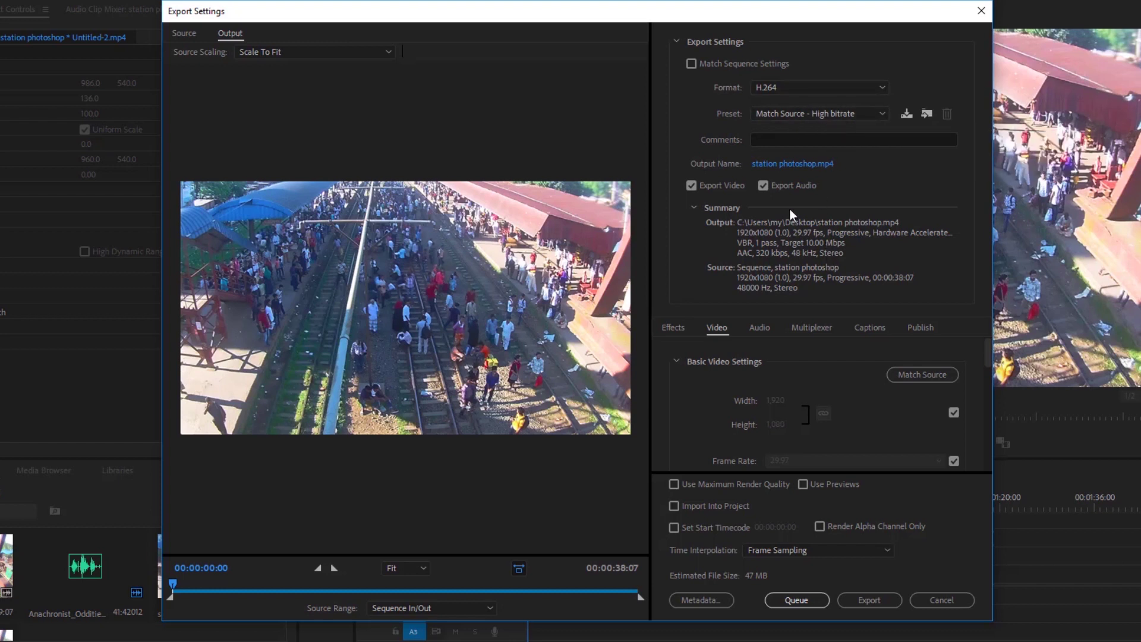
Choose the YouTube 1080p HD preset at 1920×1080 for the H.264 export
left_click(876, 113)
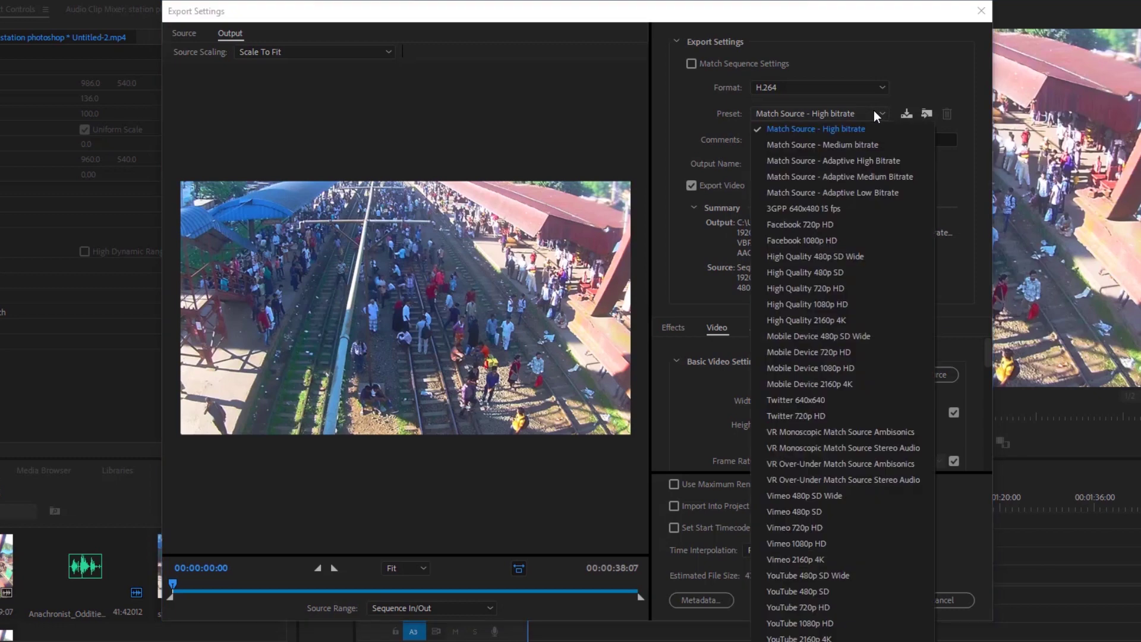
left_click(809, 624)
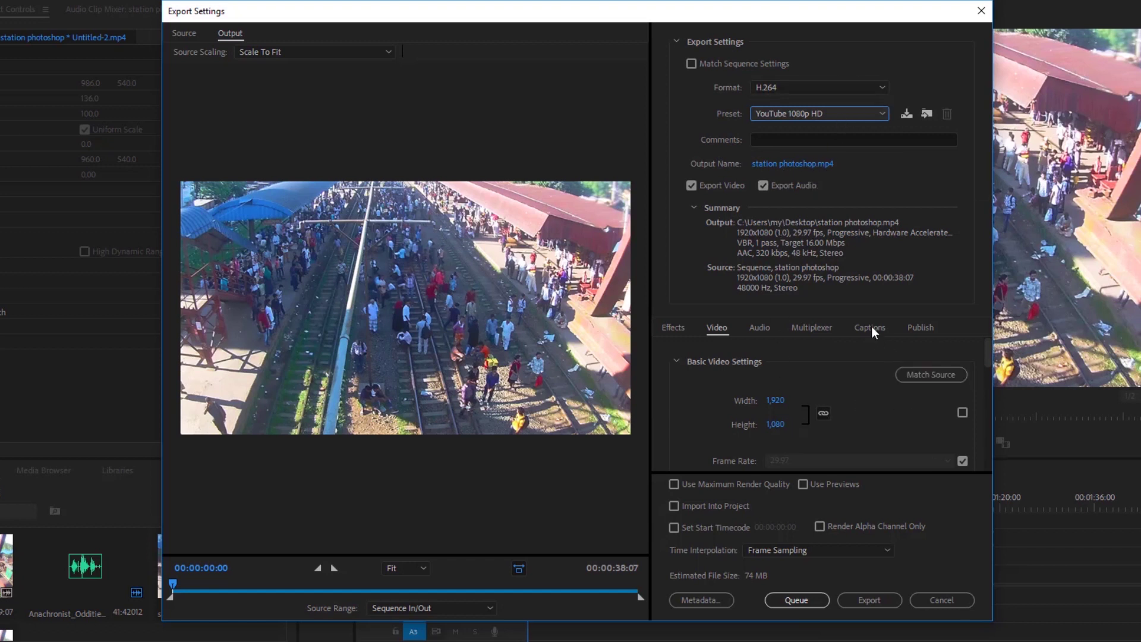
left_click(804, 169)
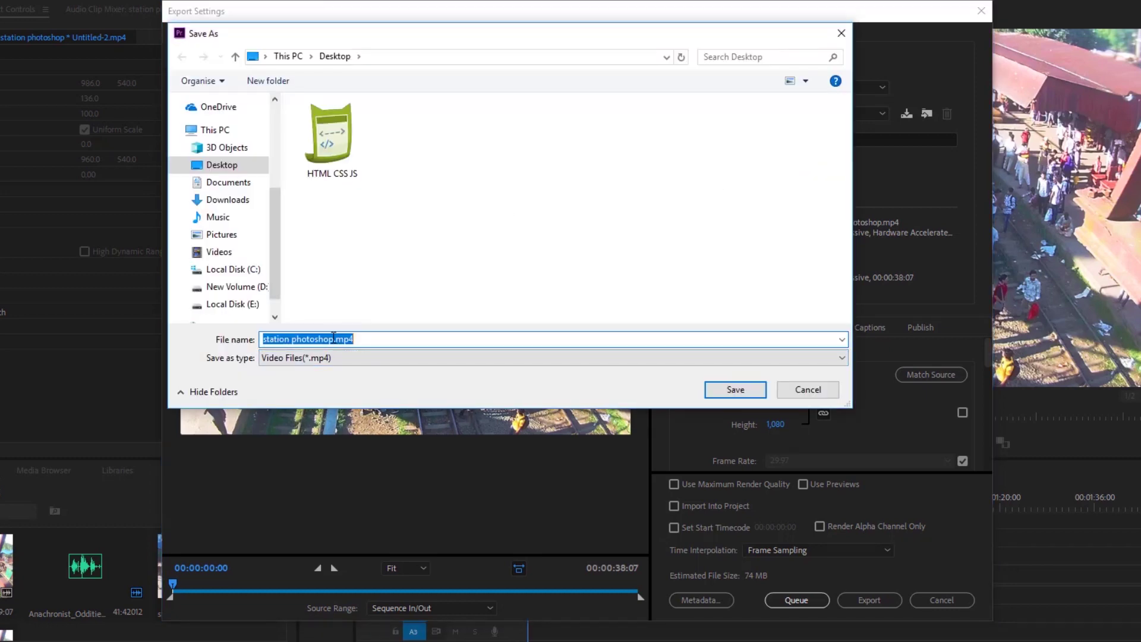
Rename the output to station final time lapse.mp4 and save it in D:\Station
left_click(334, 338)
key("BackSpace")
key("BackSpace")
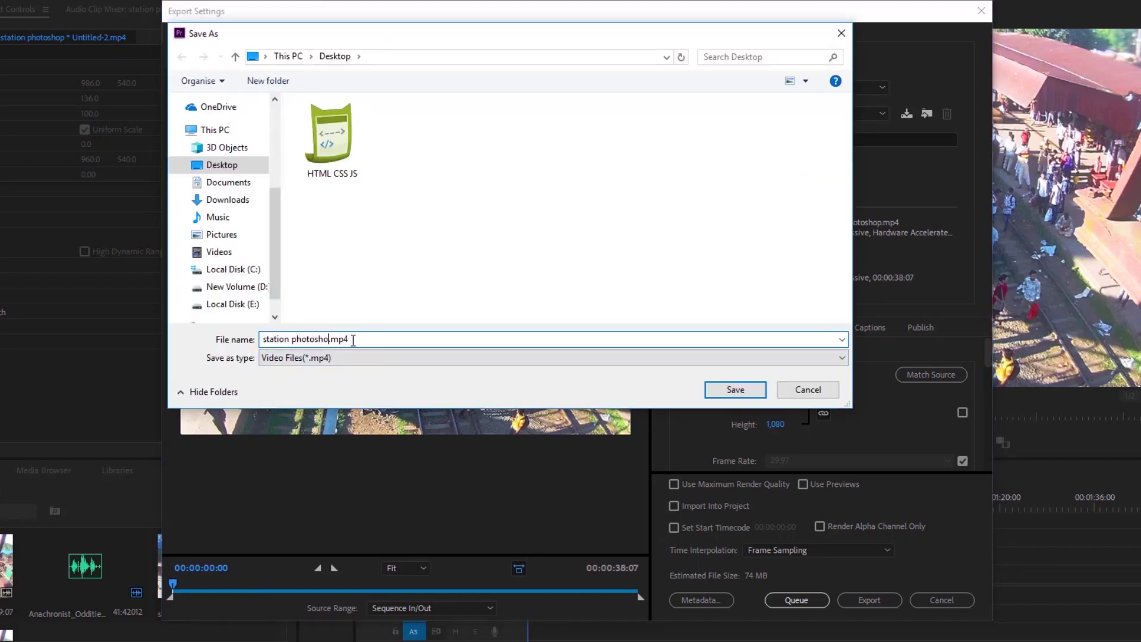
key("BackSpace")
key("BackSpace")
key("BackSpace")
type("fi")
type("nal ti")
type("mel")
type("lapse")
left_click(256, 287)
double_click(333, 230)
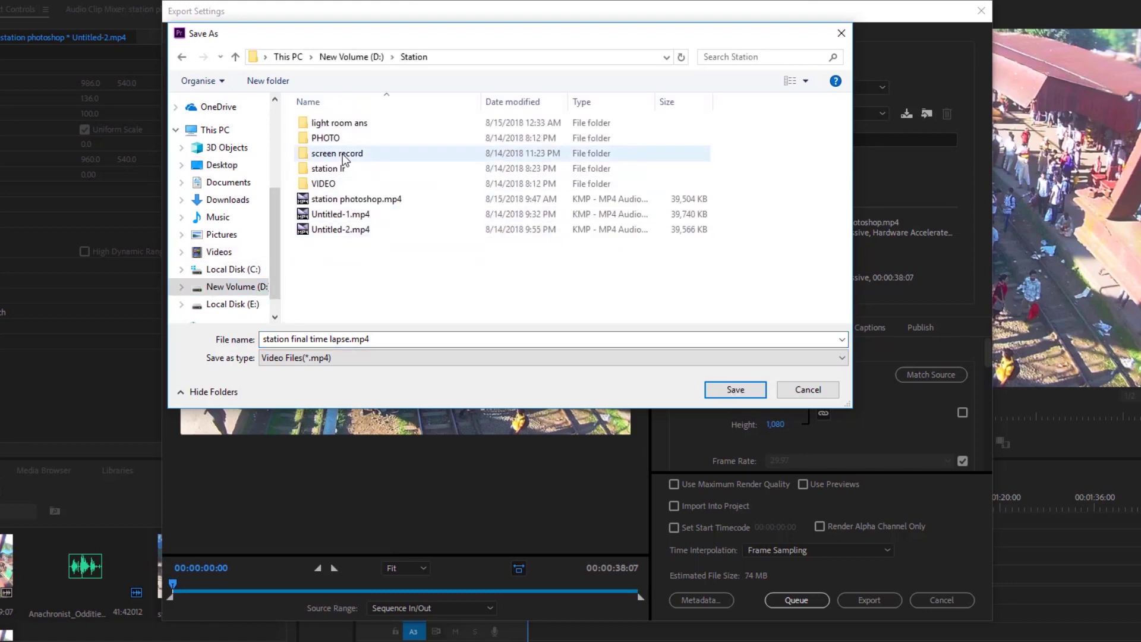
left_click(740, 389)
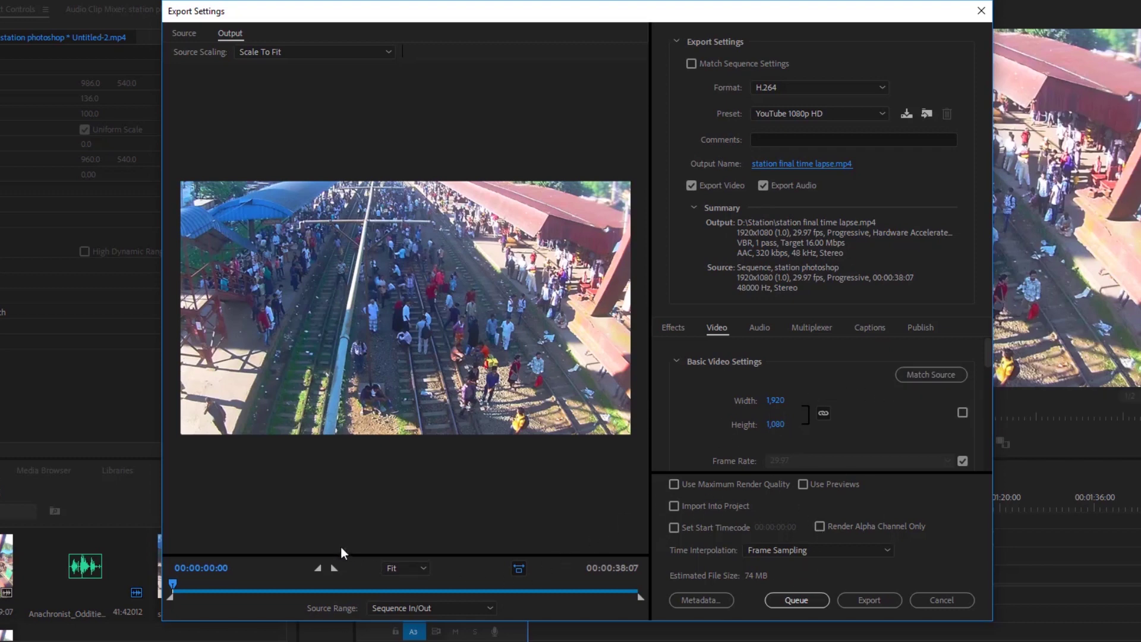
Export the sequence, producing the 74.8 MB station final time lapse.mp4 in D:\Station
left_click_drag(283, 586, 162, 583)
left_click(869, 600)
mouse_move(529, 640)
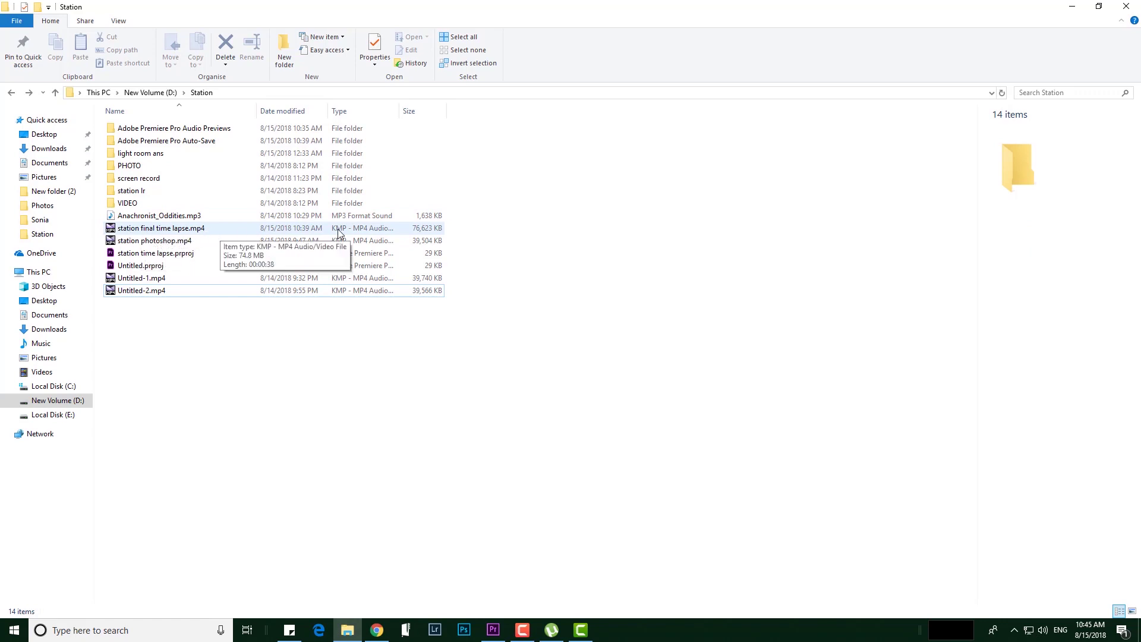
Check the exported video's properties and browse the PHOTO folder of source images
left_click(160, 231)
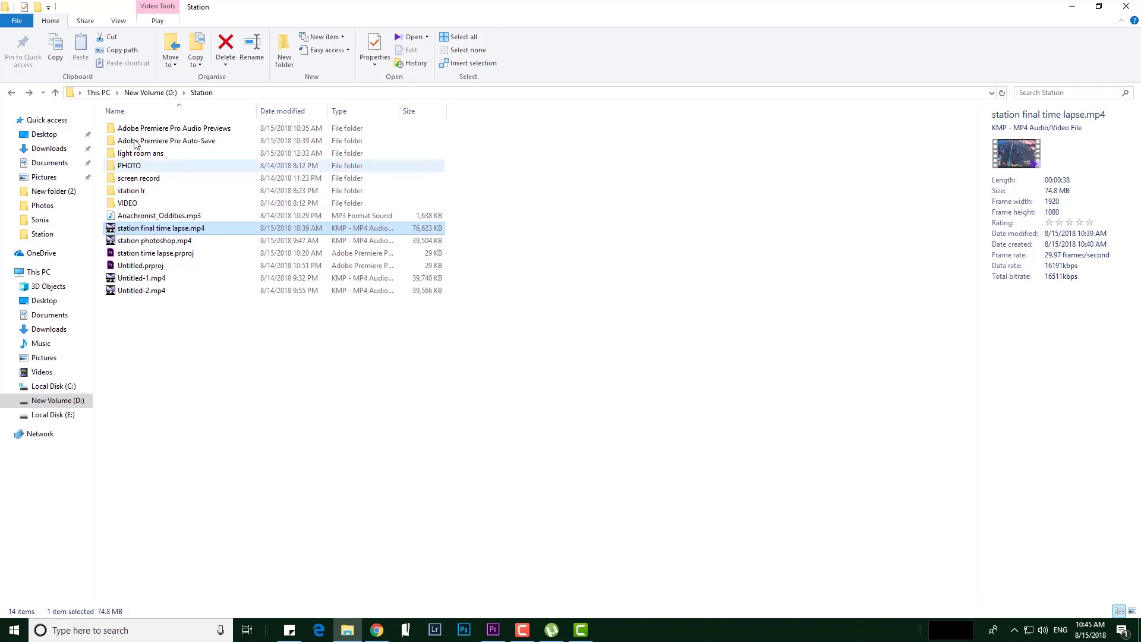
double_click(179, 170)
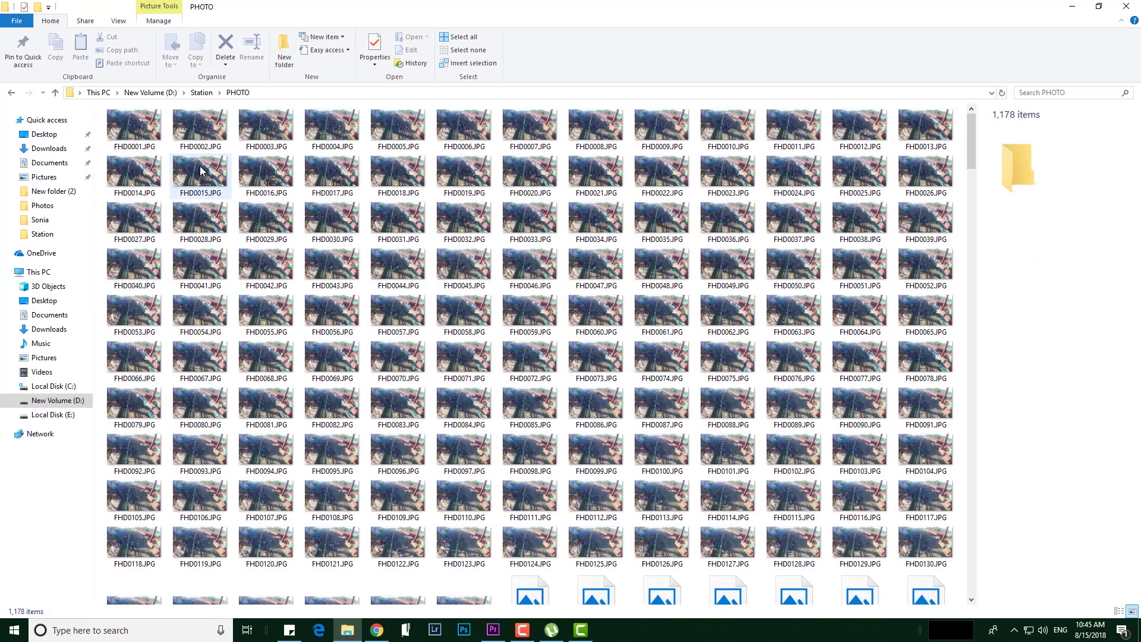
scroll(327, 326, "down", 5)
scroll(328, 329, "down", 5)
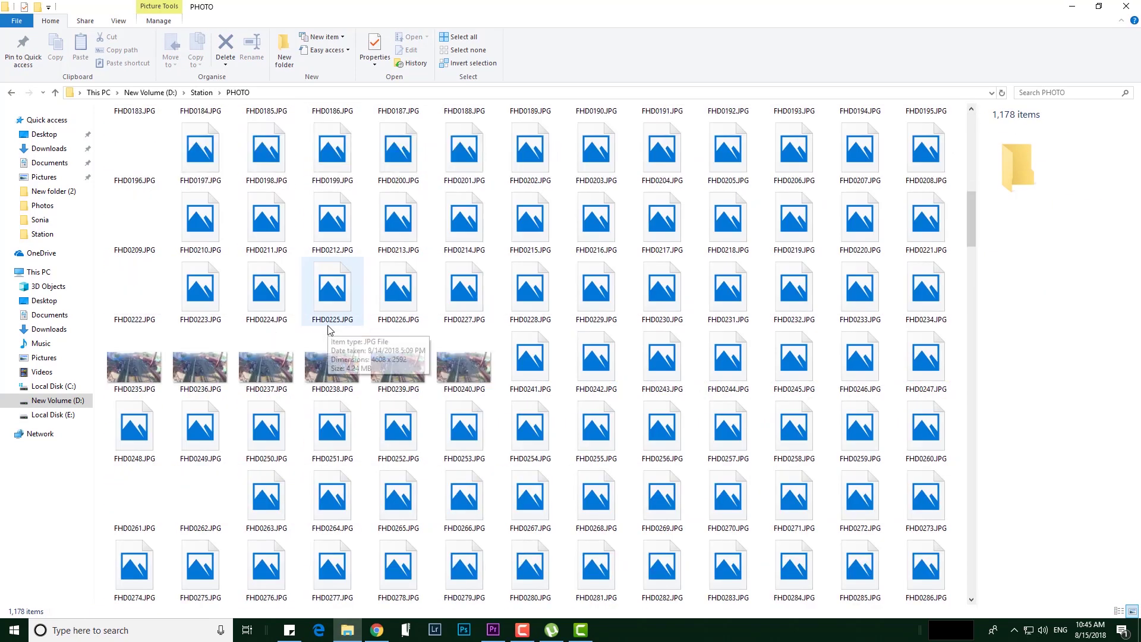
scroll(329, 330, "down", 5)
scroll(330, 331, "down", 5)
scroll(328, 331, "down", 5)
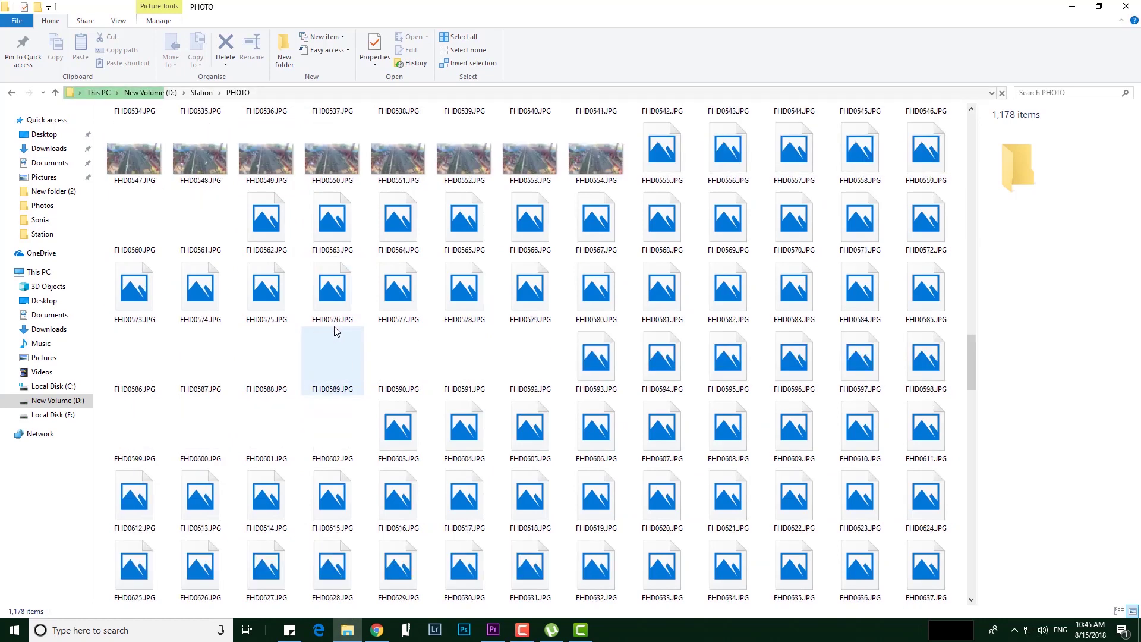
Back in the Station folder, play station final time lapse.mp4 in the video player
left_click(12, 93)
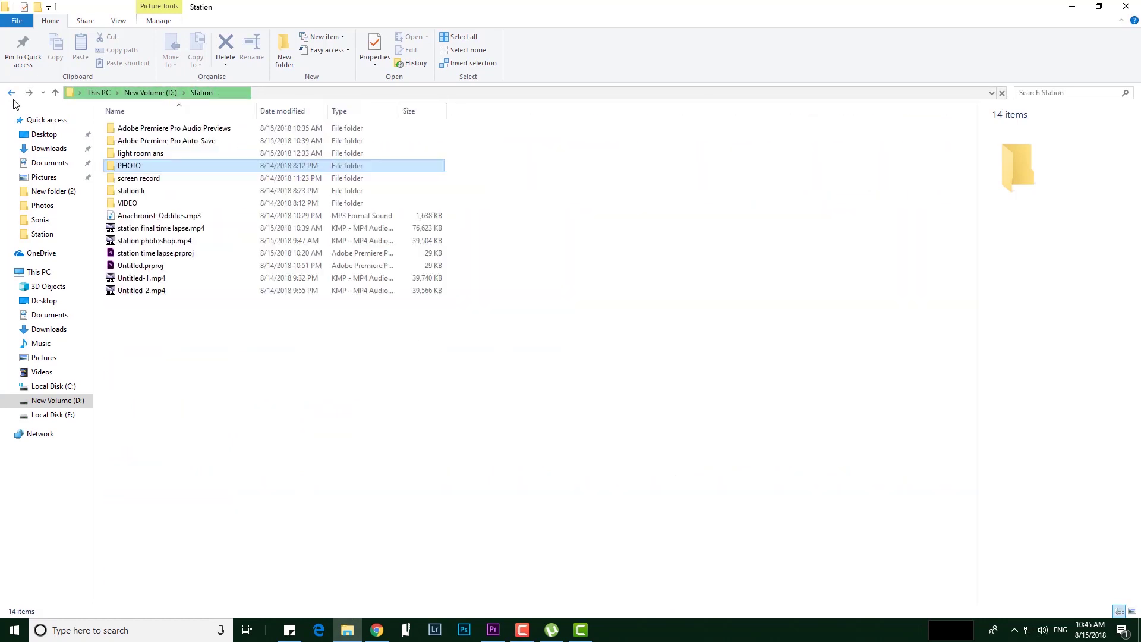
left_click(266, 332)
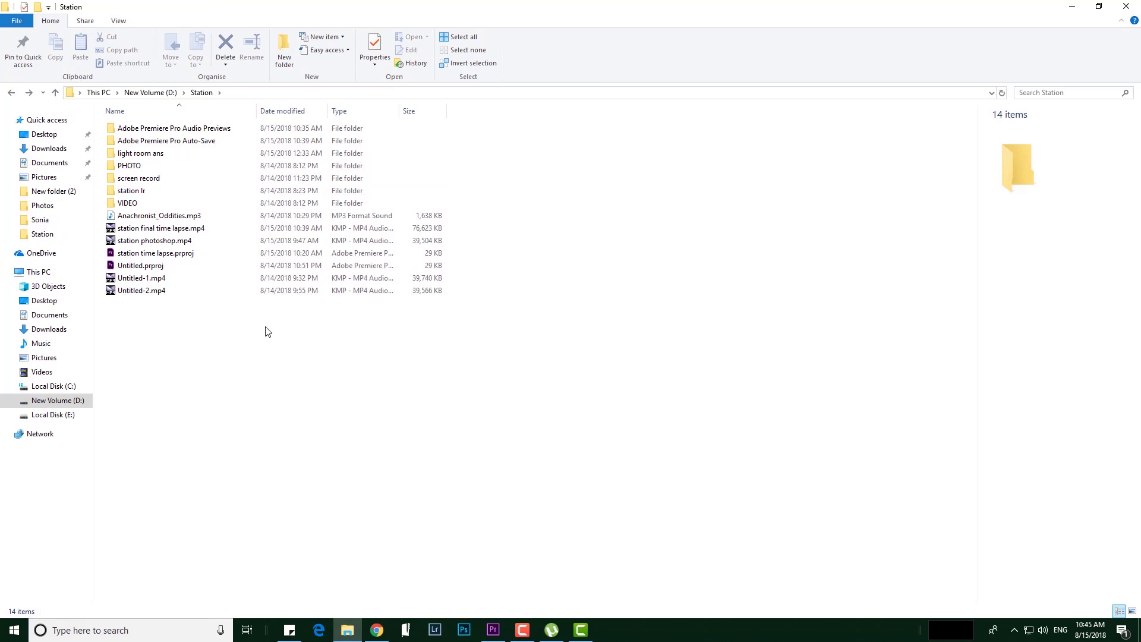
left_click(176, 230)
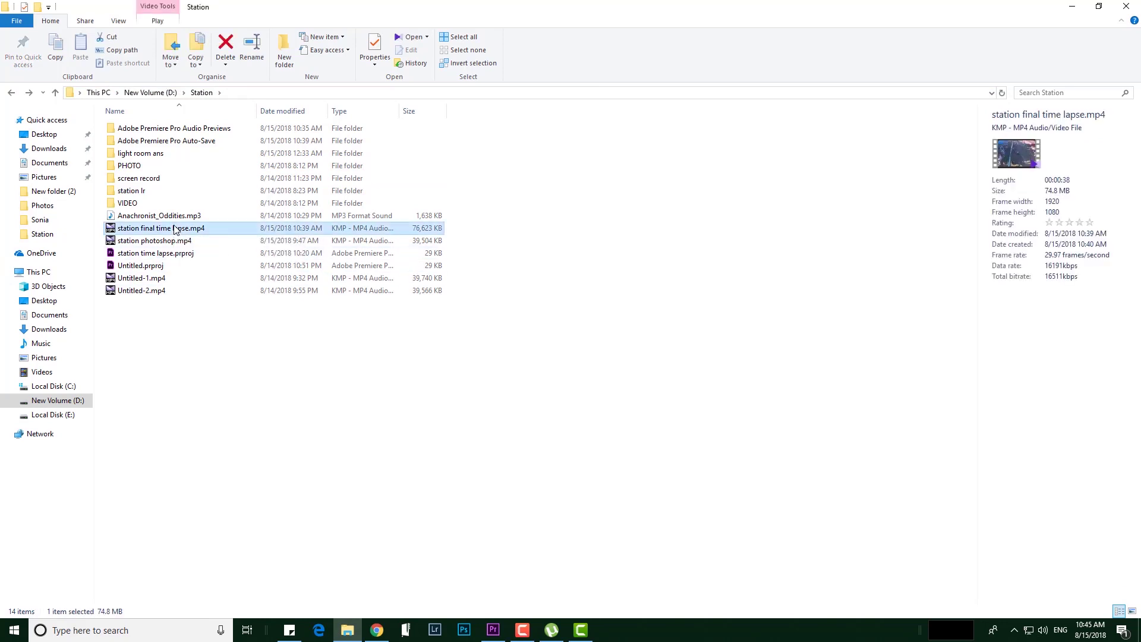
double_click(176, 230)
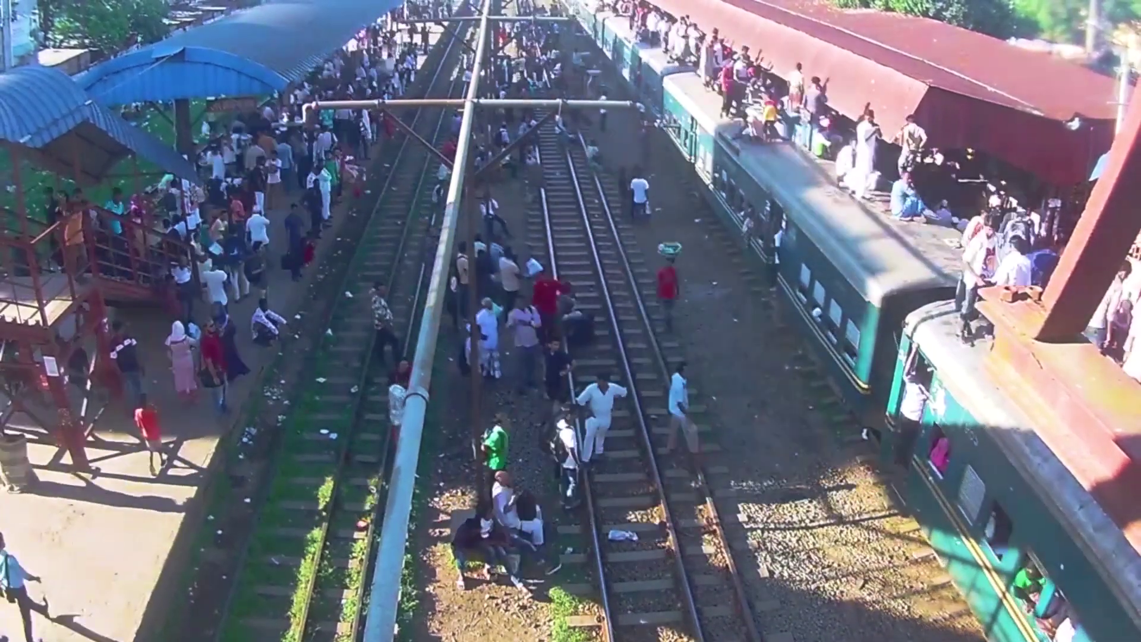